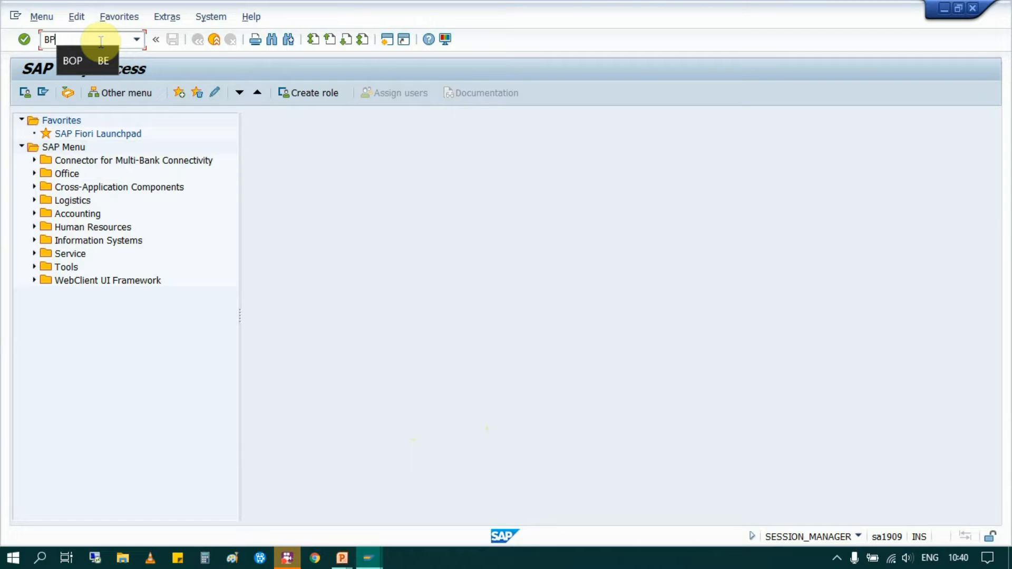
# - Open transaction BP and start a new organization with the grouping ZDOM BR Domestic Vendor
pyautogui.moveTo(100, 41); pyautogui.dragTo(21, 42)
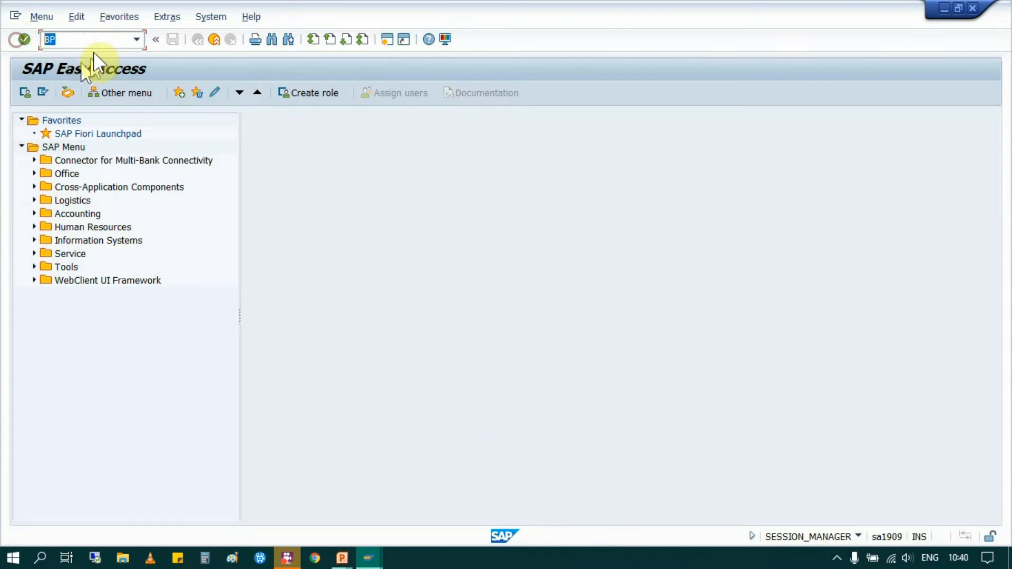
pyautogui.press('Return')
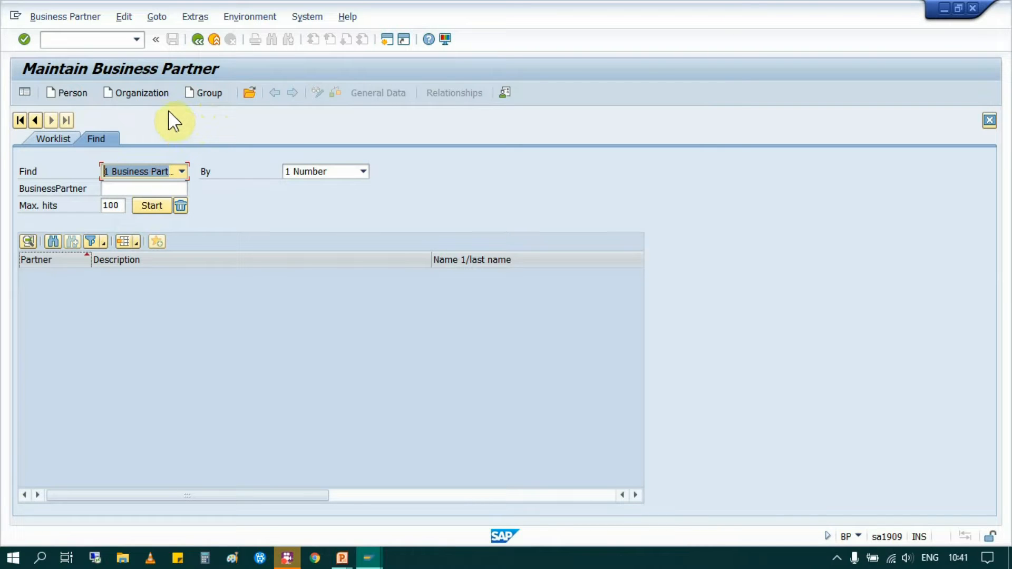
pyautogui.click(146, 94)
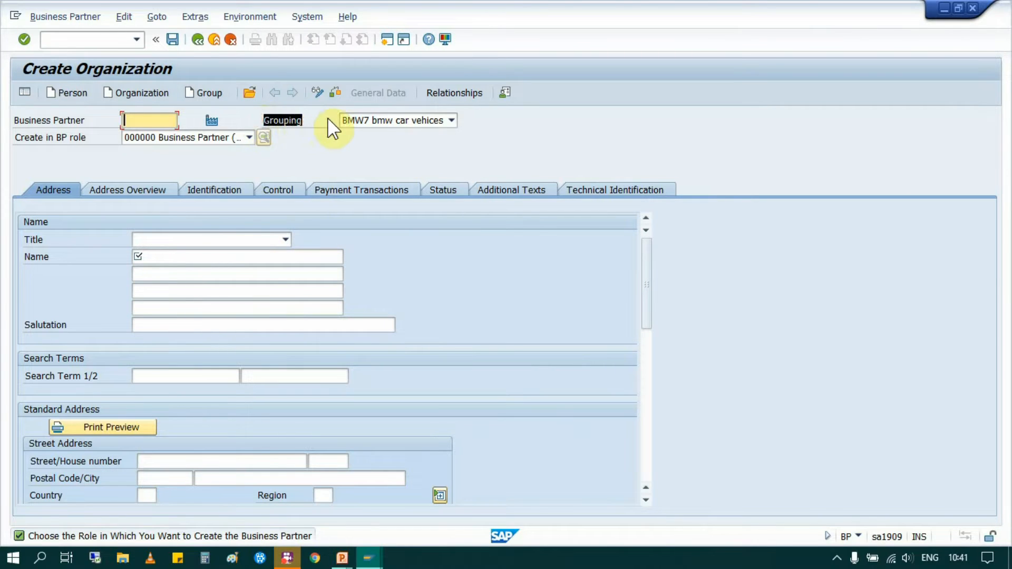
pyautogui.click(429, 122)
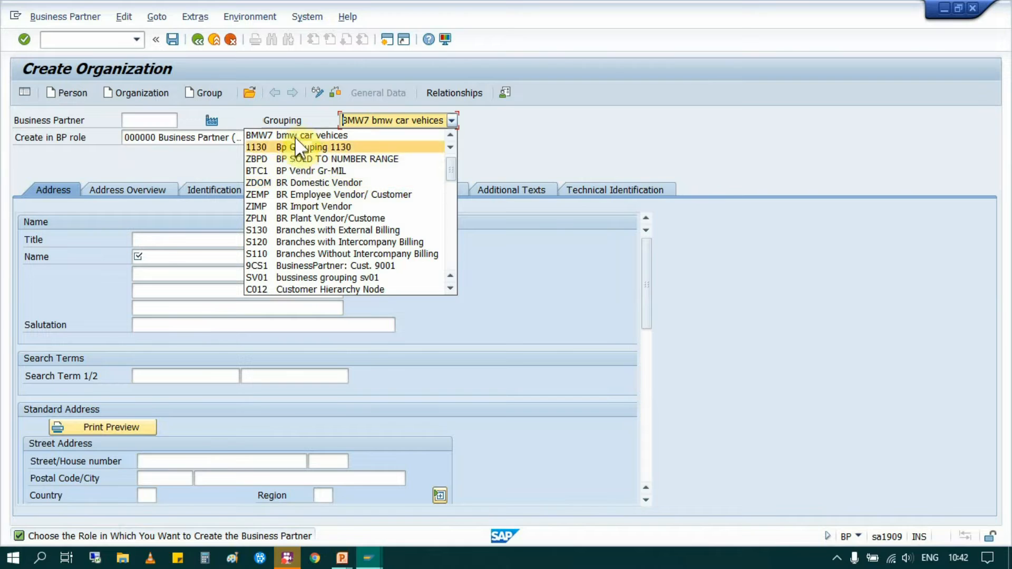
pyautogui.click(298, 181)
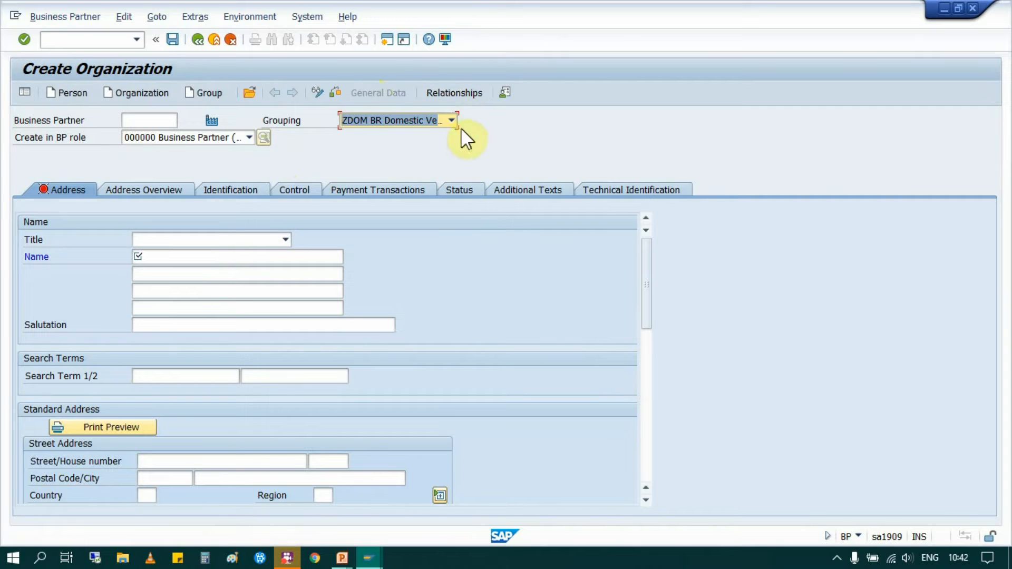
# - Switch to the PowerPoint slide to check the BP role codes for the general, finance and purchase views, and return to SAP
pyautogui.moveTo(15, 138); pyautogui.dragTo(101, 138)
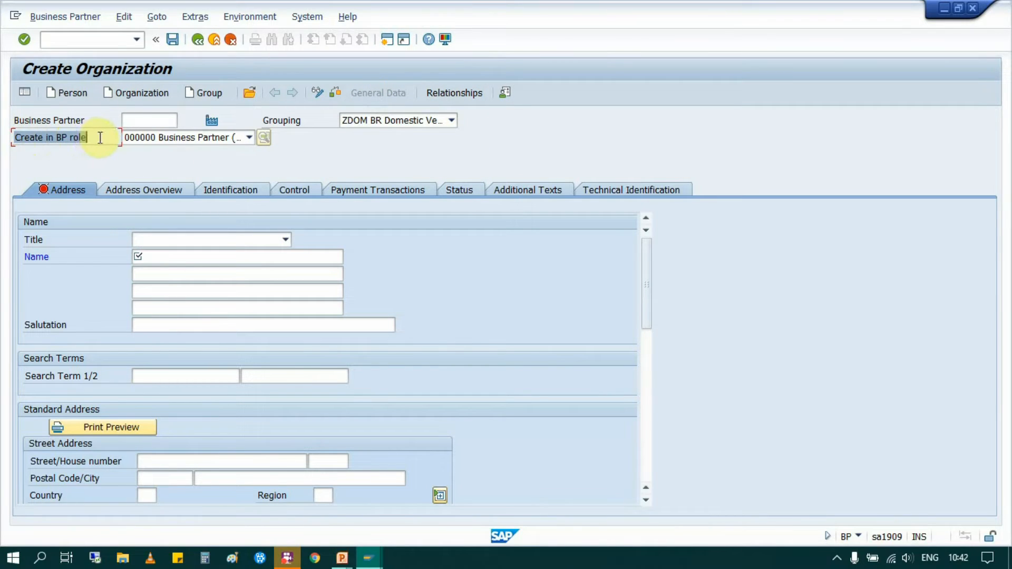
pyautogui.click(100, 138)
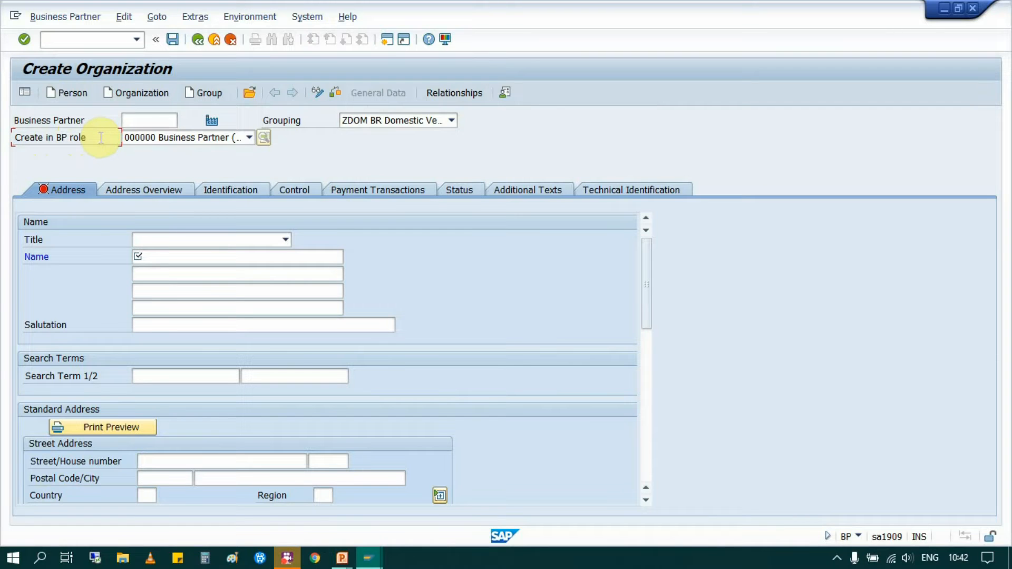
pyautogui.hotkey('alt', 'Tab')
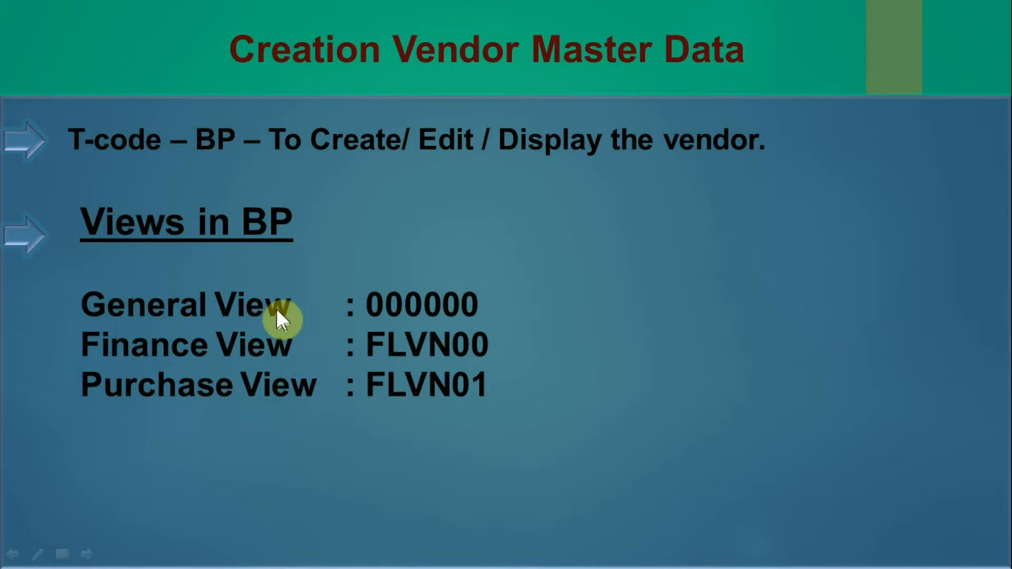
pyautogui.hotkey('alt', 'Tab')
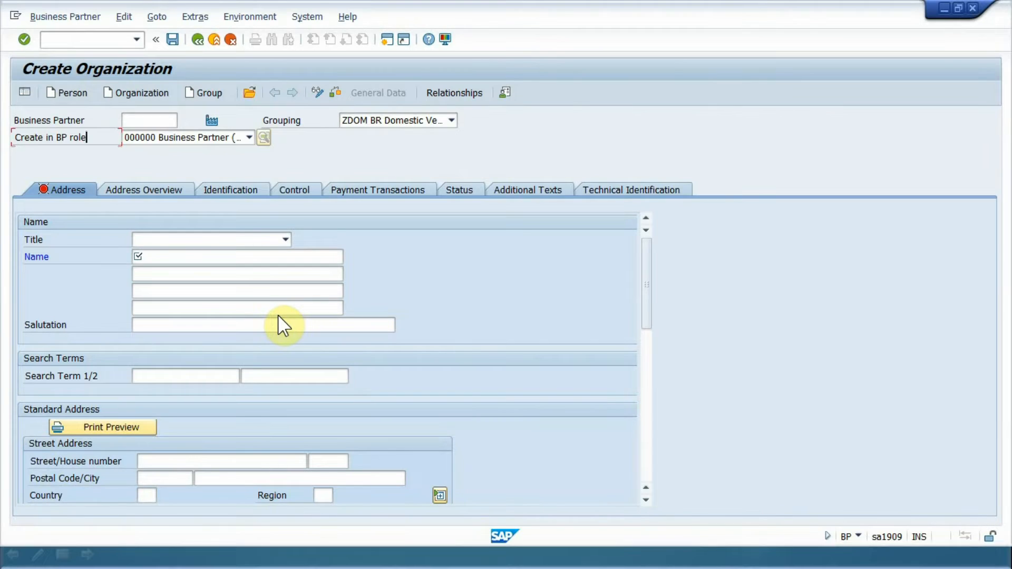
# - Review the "Show keys within dropdown lists" setting under Interaction Design, Visualization 1 in the SAP GUI options
pyautogui.click(249, 138)
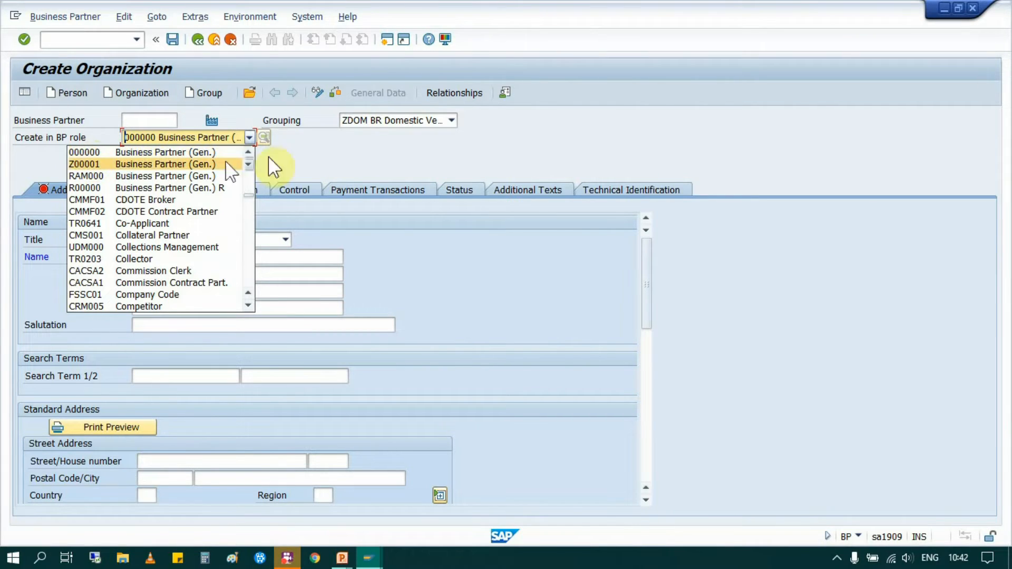
pyautogui.click(446, 42)
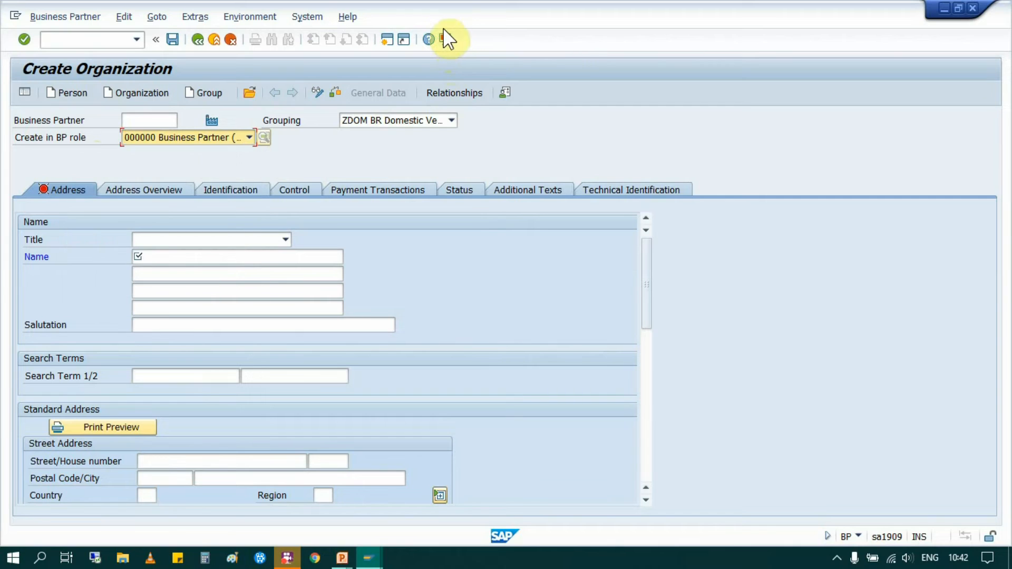
pyautogui.click(445, 39)
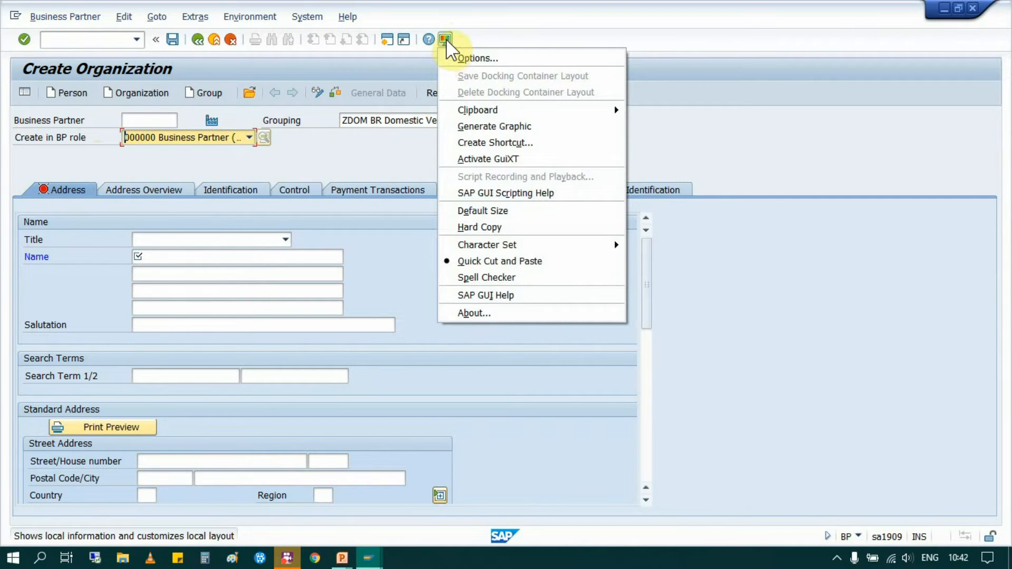
pyautogui.click(466, 58)
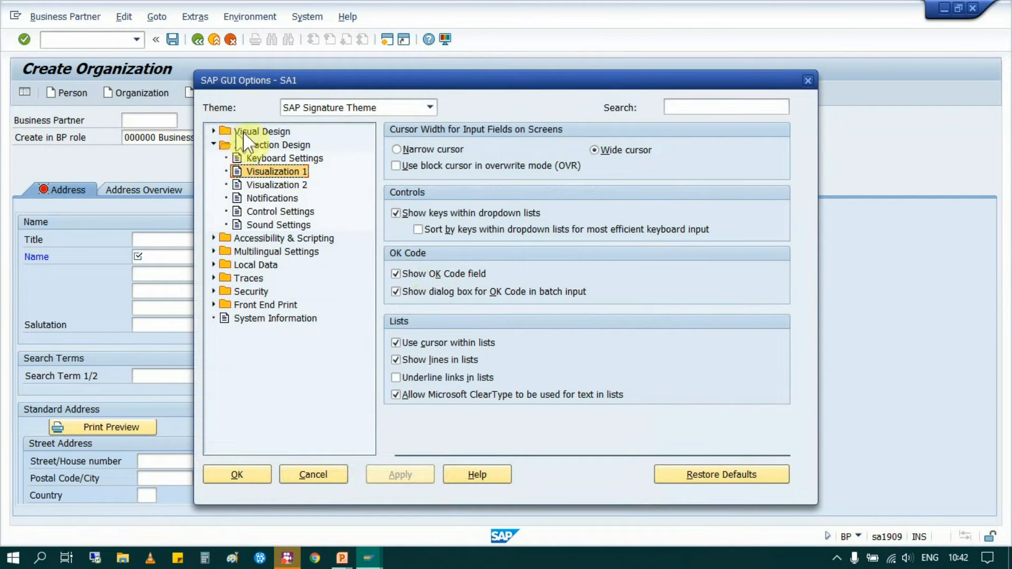
pyautogui.click(214, 144)
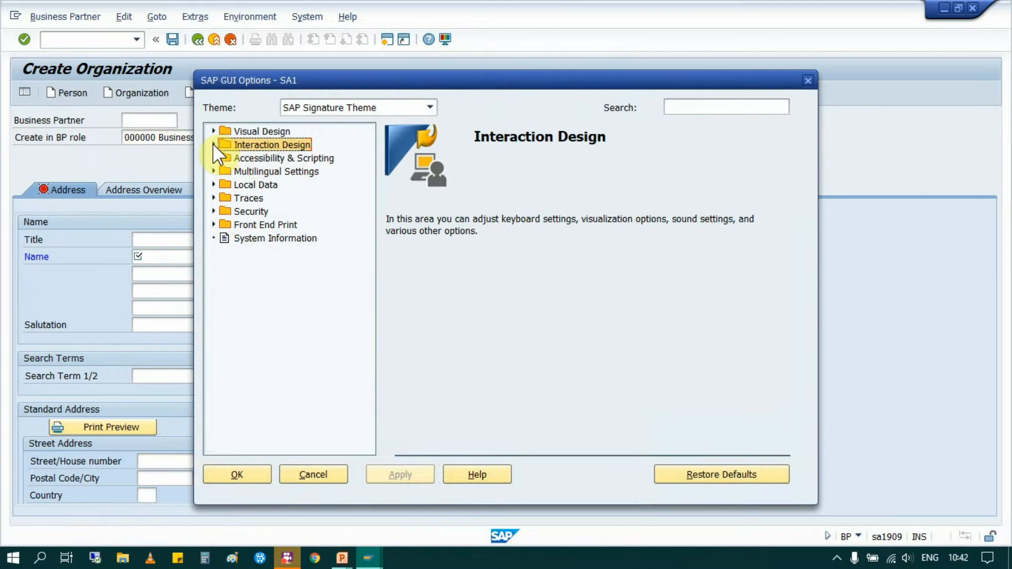
pyautogui.click(213, 145)
pyautogui.click(277, 171)
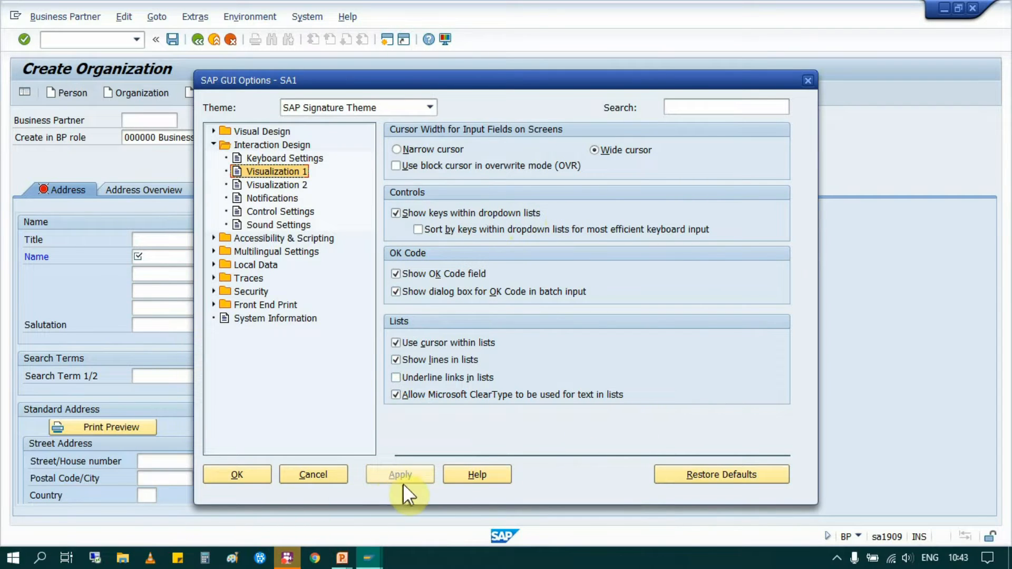
pyautogui.click(237, 474)
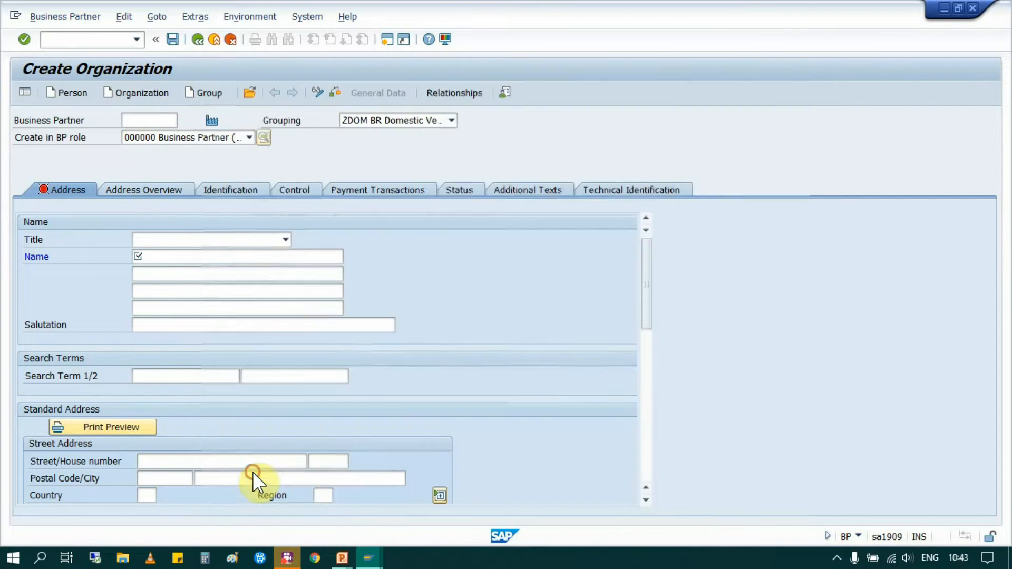
# - Choose BP role 000000 Business Partner (Gen.) and set the organization's title to 0003 Company
pyautogui.click(249, 136)
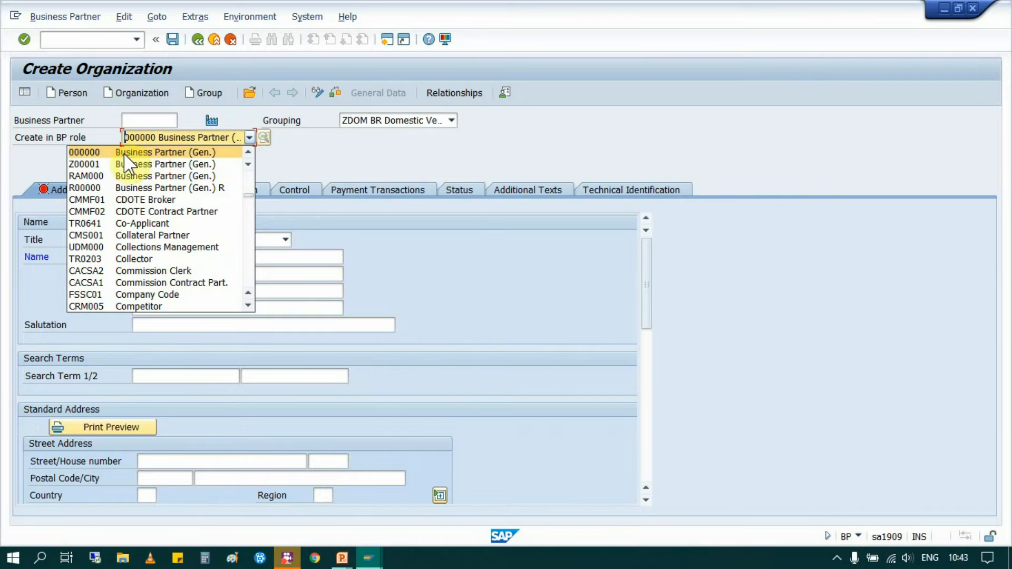
pyautogui.click(169, 153)
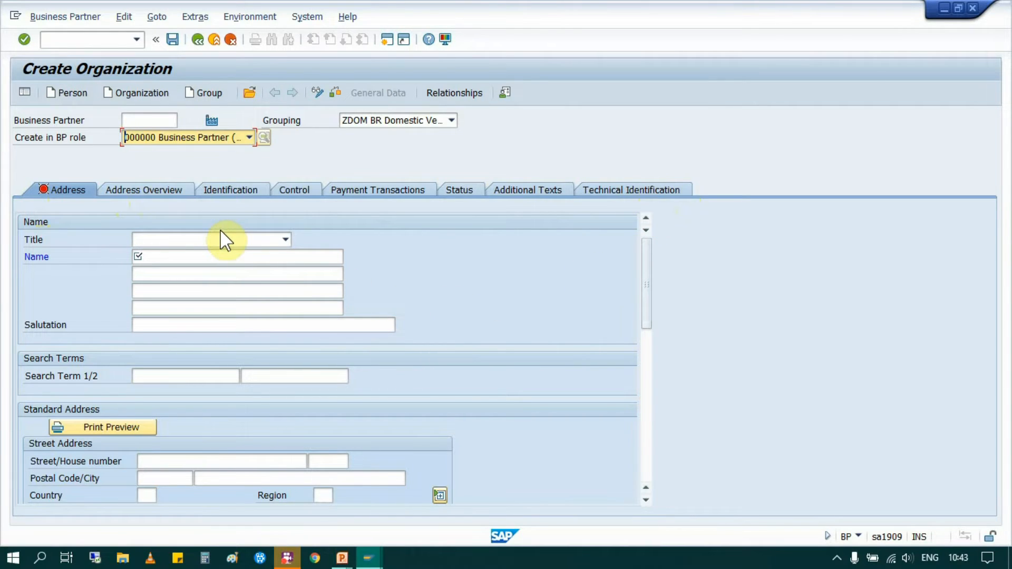
pyautogui.click(255, 241)
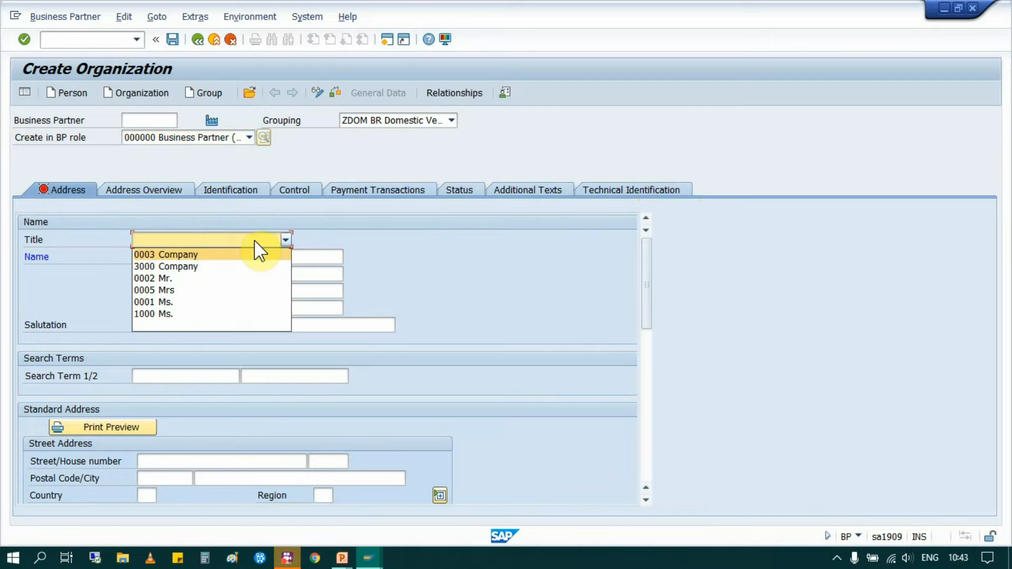
pyautogui.click(194, 255)
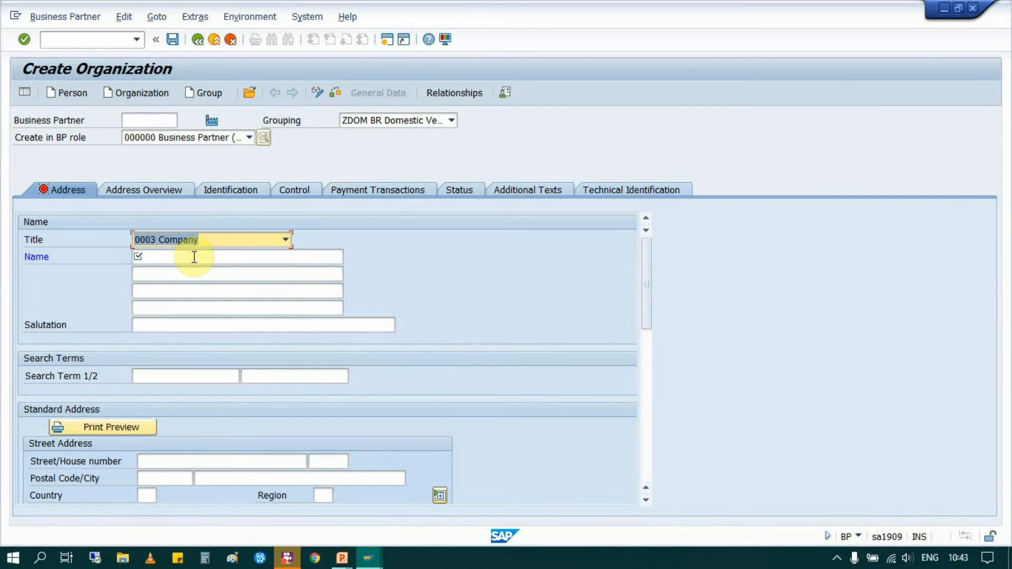
# - Enter "Test Trangel Vendor for VMD" as the organization's name and SAN as the first search term
pyautogui.click(171, 256)
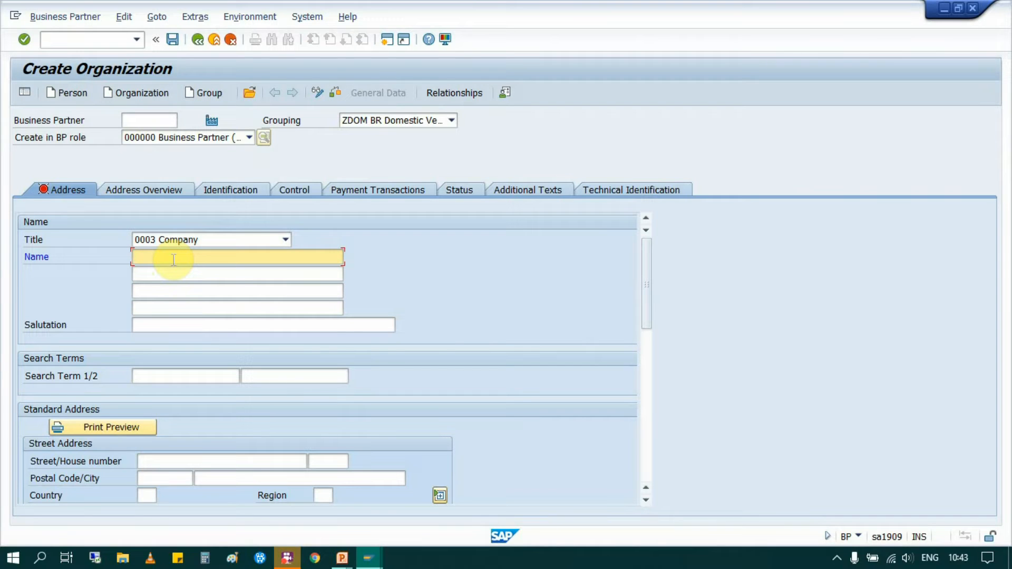
pyautogui.write('Test Trangel Vendor for VMD')
pyautogui.click(215, 274)
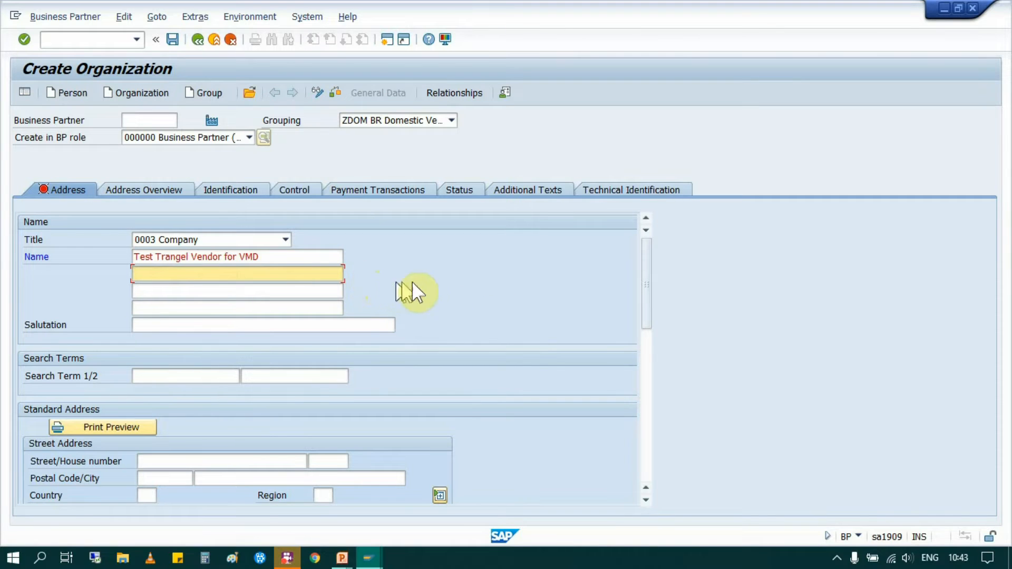
pyautogui.click(179, 375)
pyautogui.write('SAN')
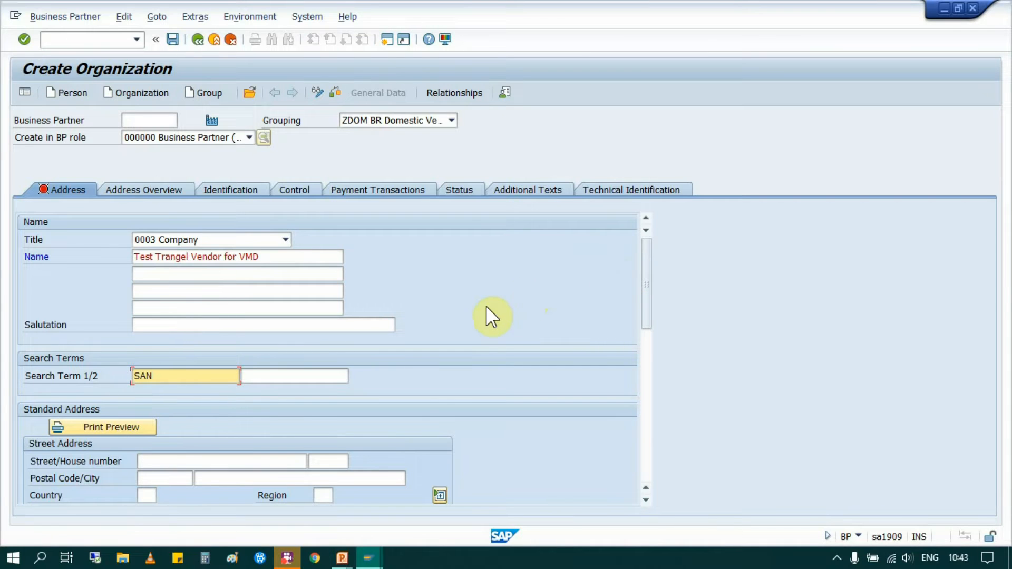
# - Enter the vendor's street and house number in the standard address
pyautogui.scroll(-2, 491, 317)
pyautogui.scroll(-2, 222, 382)
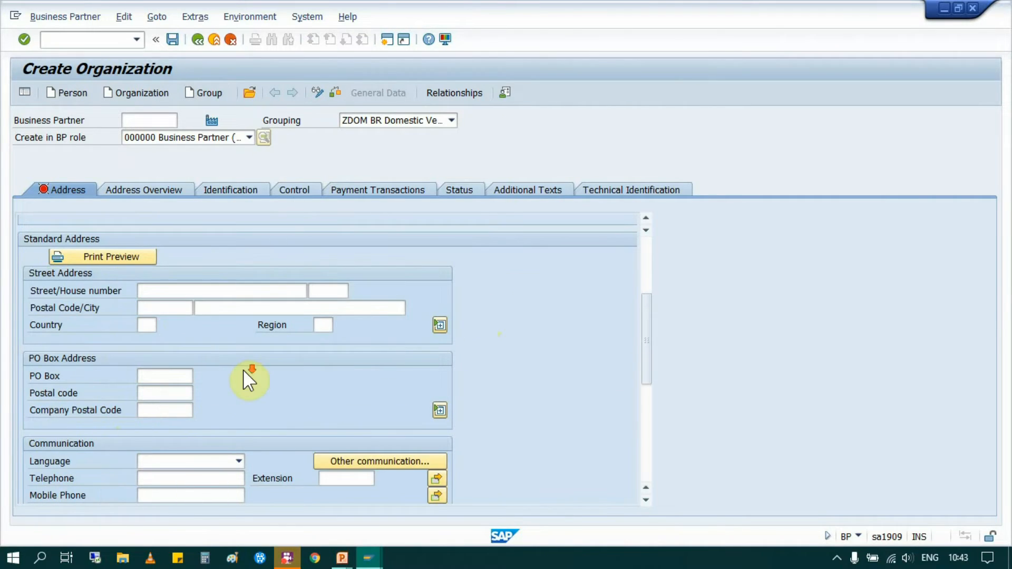
pyautogui.click(213, 290)
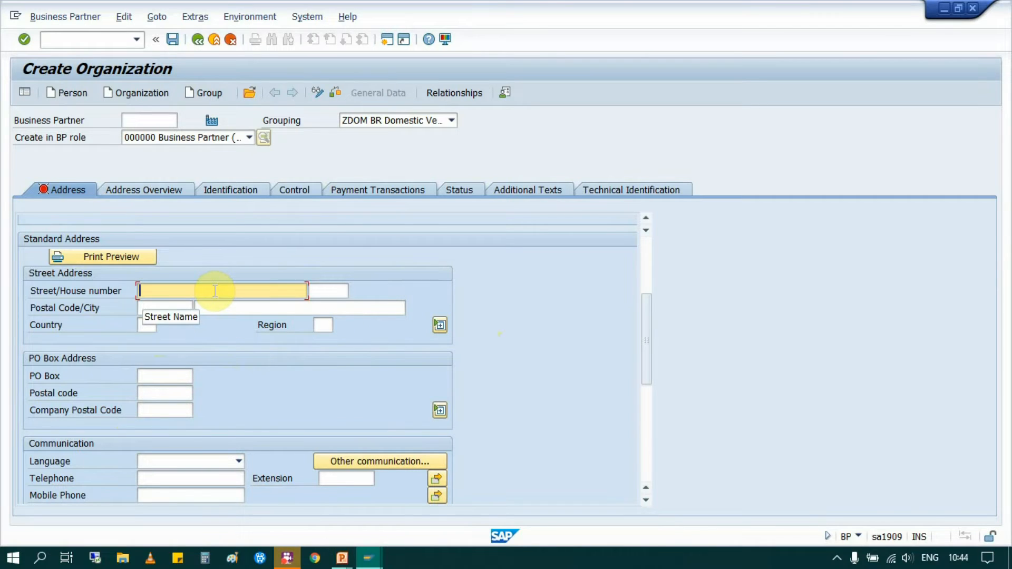
pyautogui.click(215, 291)
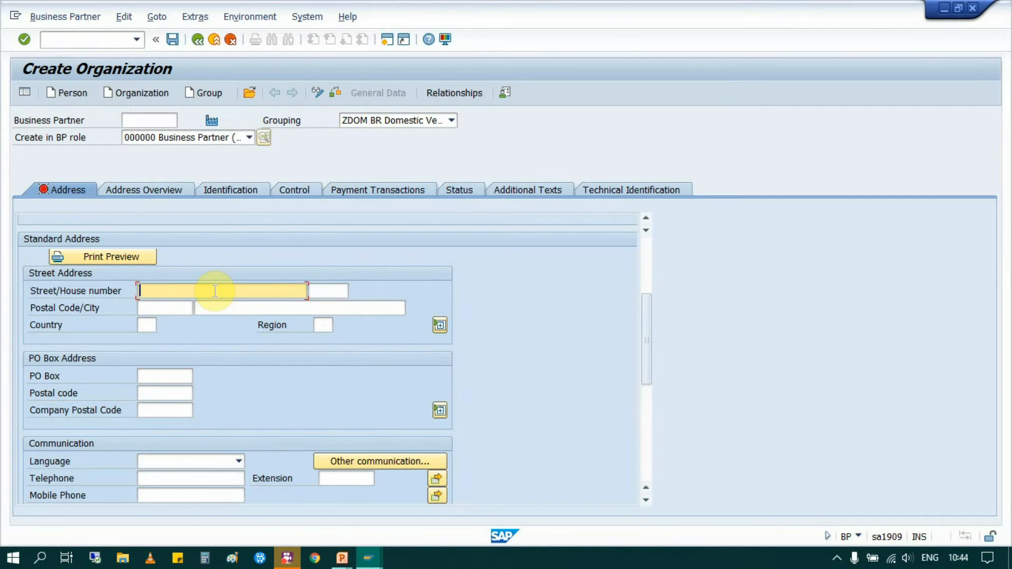
pyautogui.write('Rolelon Indri')
pyautogui.write('strial Area')
pyautogui.press('Tab')
pyautogui.write('101')
pyautogui.press('Tab')
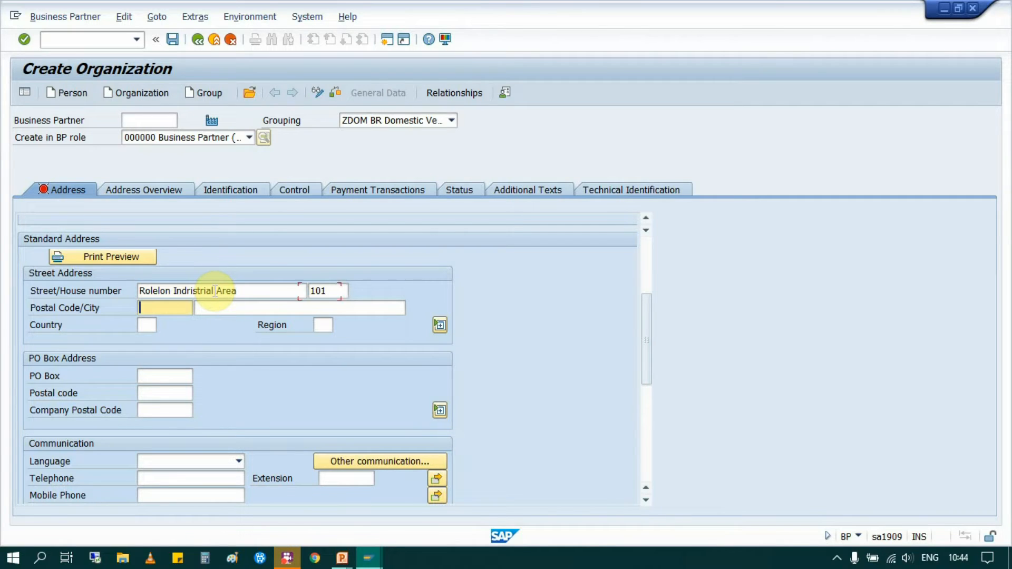
# - Fill in the postal code and city of the vendor's street address
pyautogui.press('Down')
pyautogui.press('Return')
pyautogui.press('Tab')
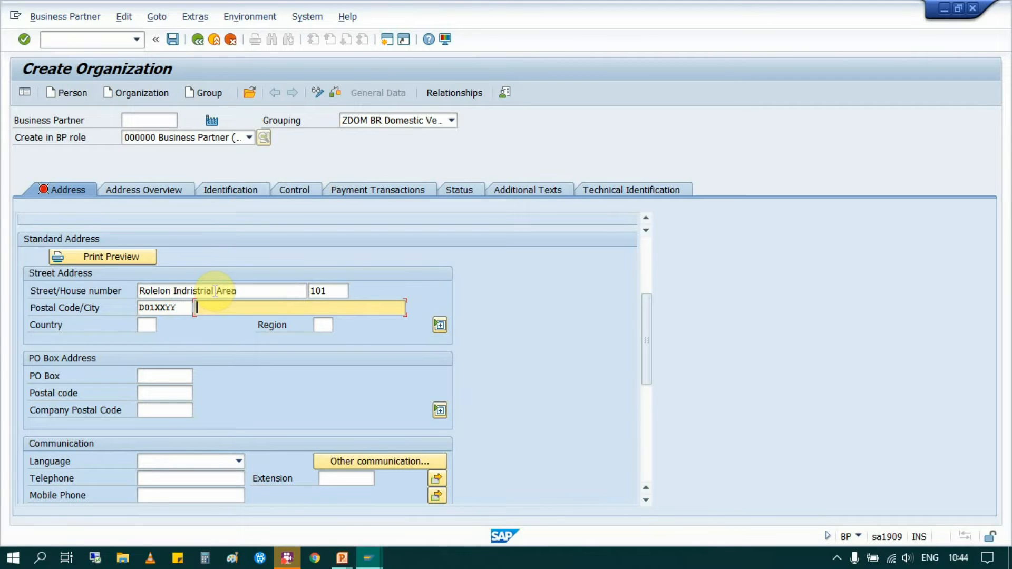
pyautogui.write('Tes')
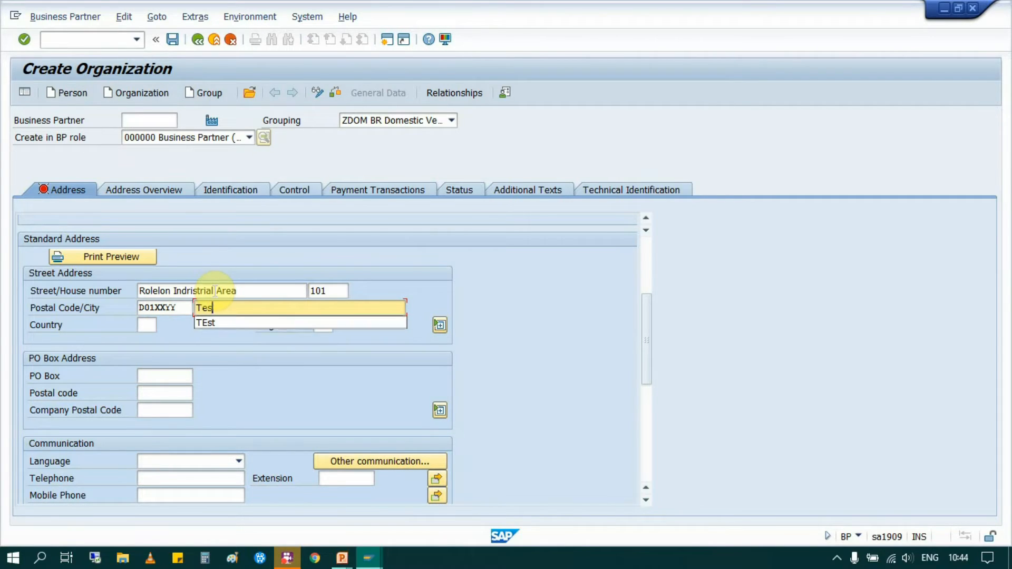
pyautogui.write('t area')
pyautogui.press('Tab')
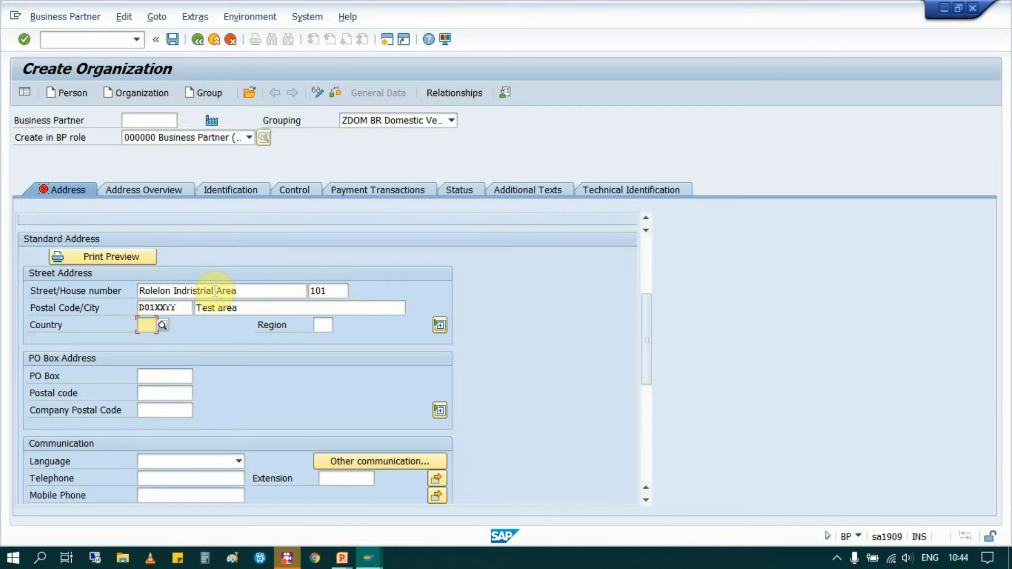
# - Set the address country to IE (Ireland) and the region to D
pyautogui.write('IE')
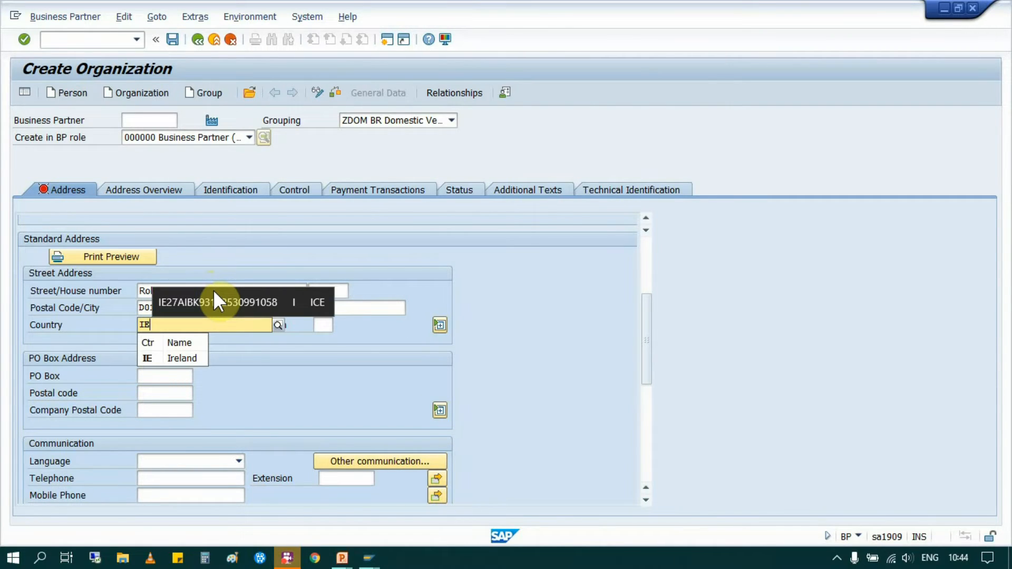
pyautogui.click(182, 359)
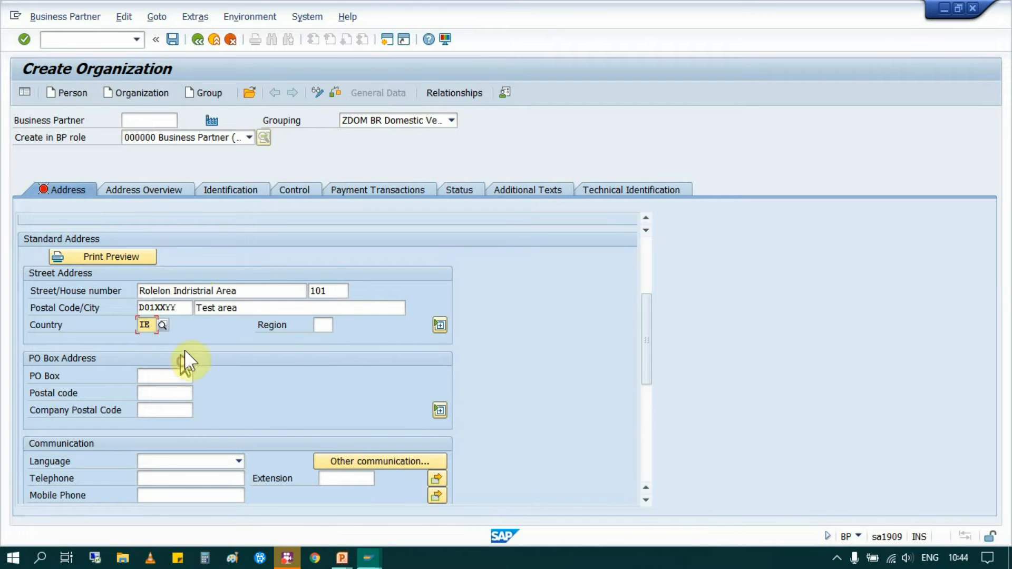
pyautogui.click(326, 327)
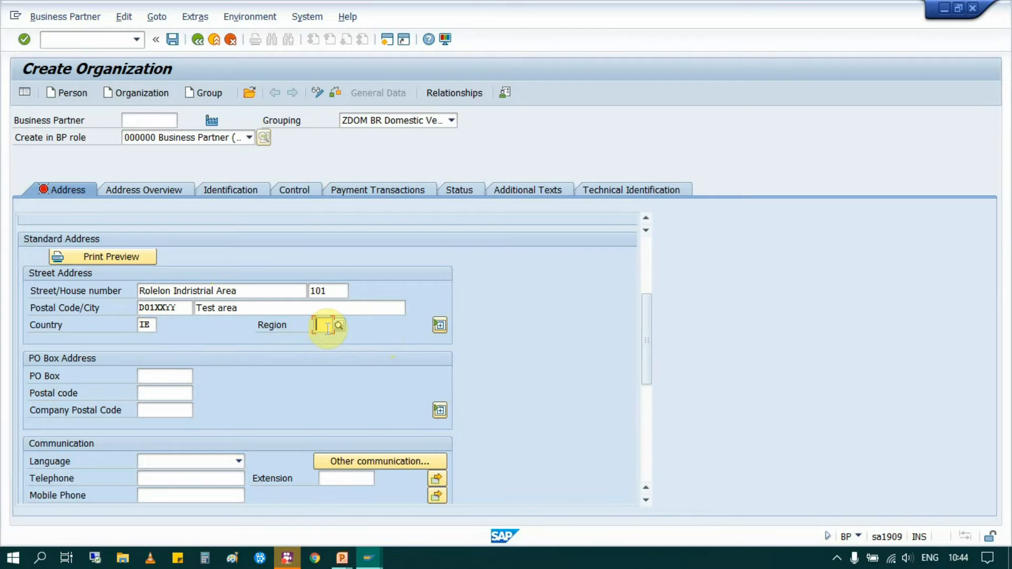
pyautogui.write('D')
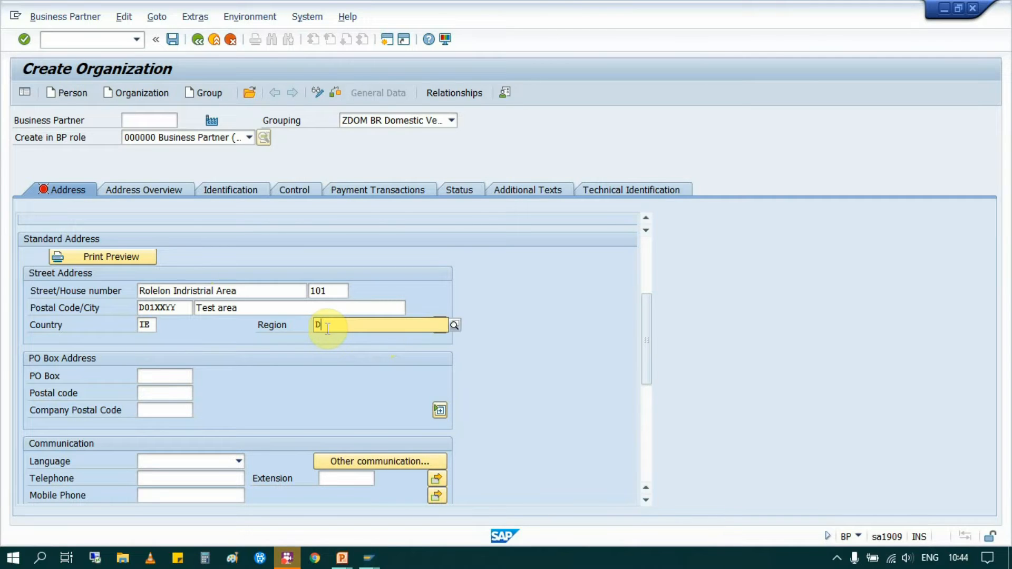
pyautogui.click(372, 357)
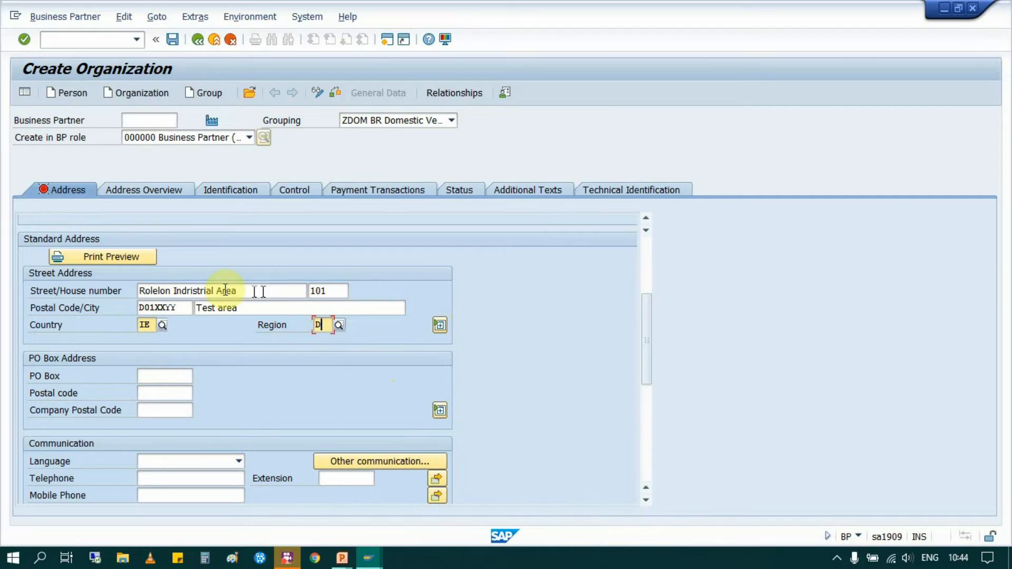
# - Expand the detailed street address fields and fill in the building code, room and floor
pyautogui.click(148, 325)
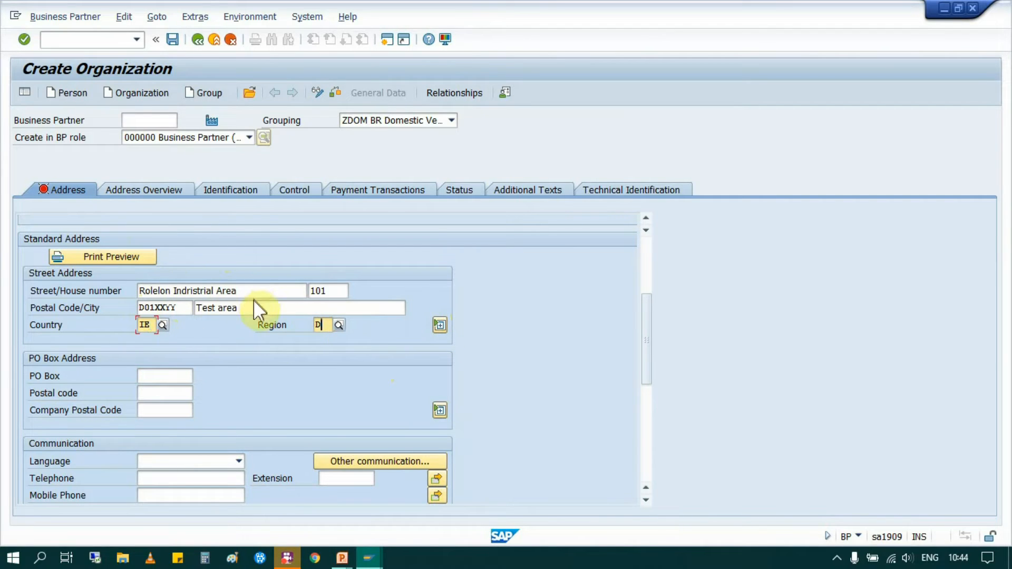
pyautogui.click(438, 324)
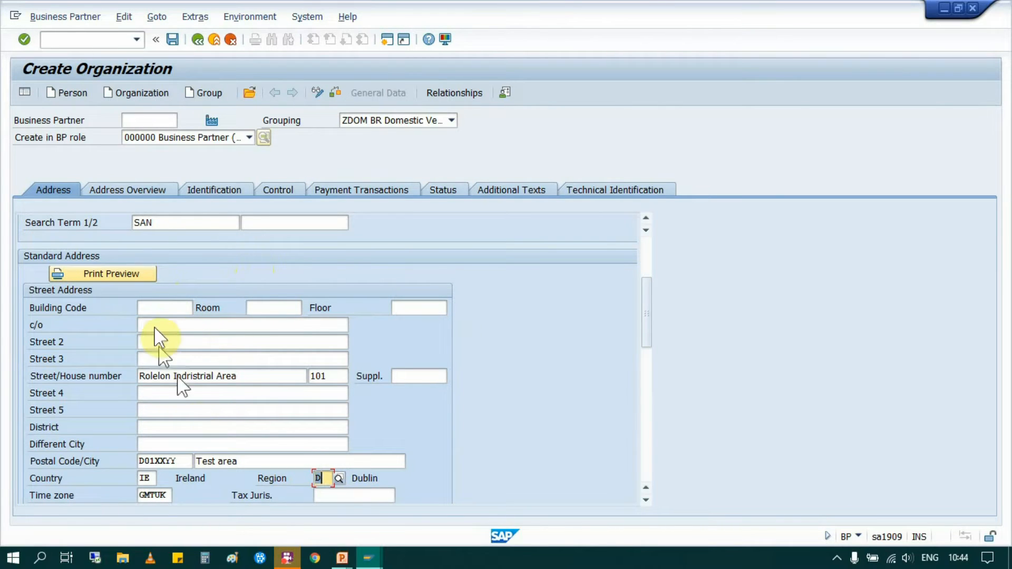
pyautogui.click(166, 307)
pyautogui.write('101')
pyautogui.press('Tab')
pyautogui.press('Tab')
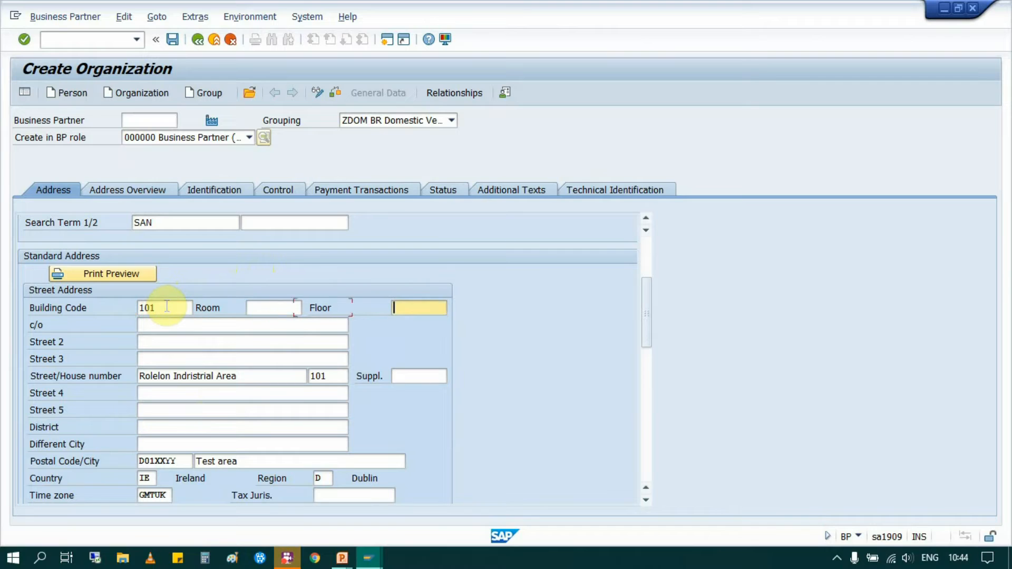
pyautogui.hotkey('shift', 'Tab')
pyautogui.write('12')
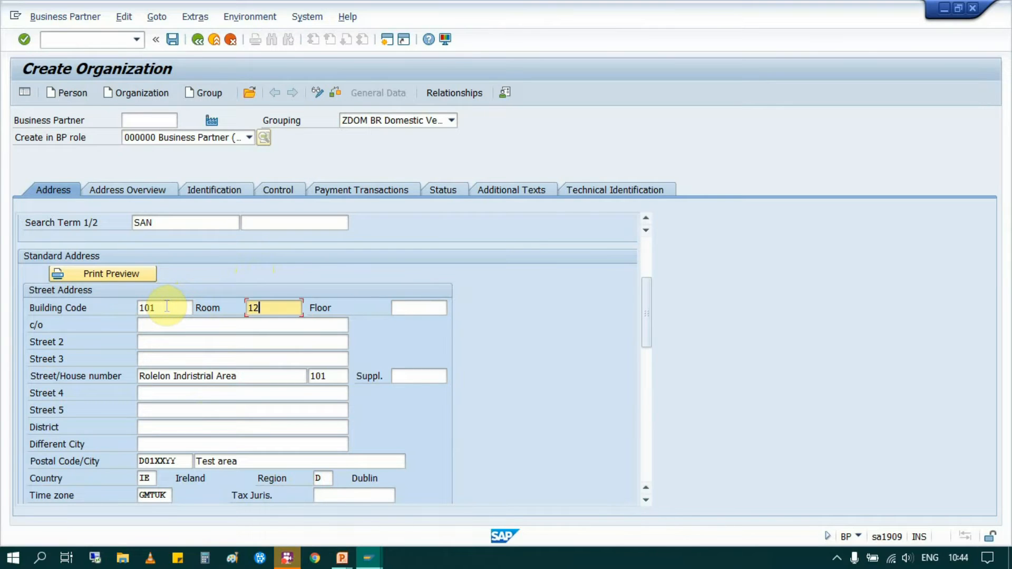
pyautogui.press('Tab')
pyautogui.write('5th')
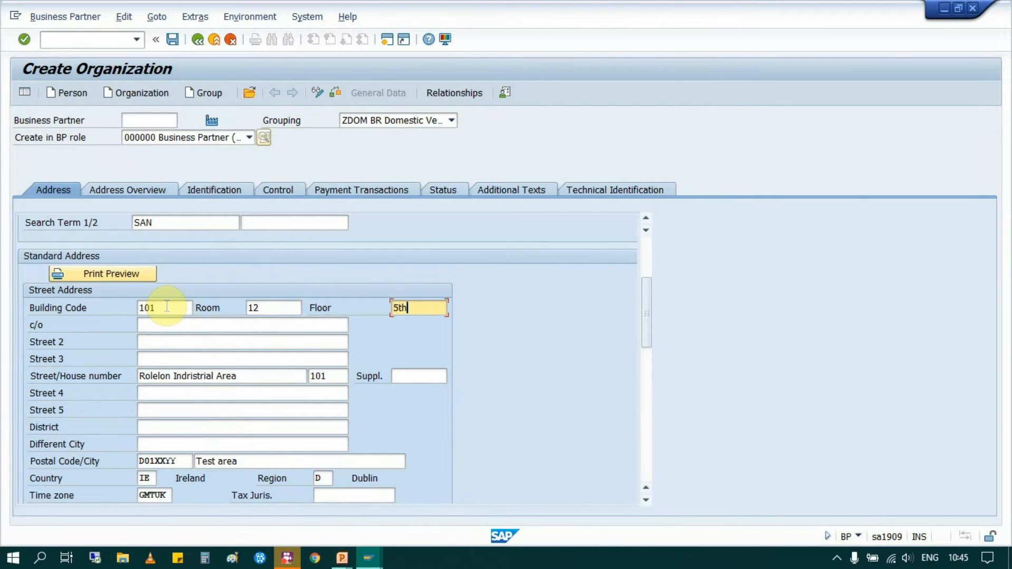
pyautogui.press('Tab')
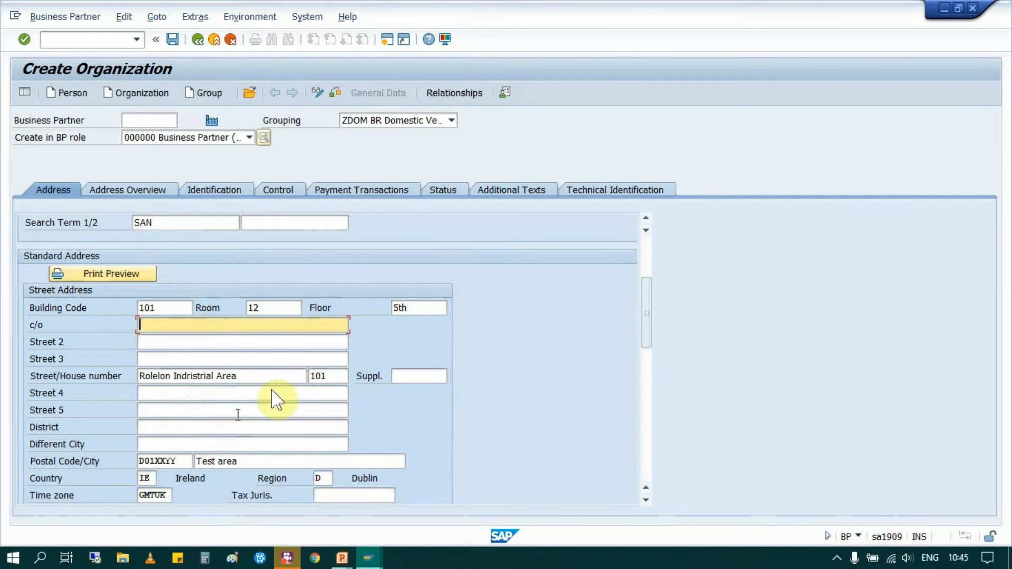
# - Check the remaining detailed street address fields and collapse them to the short view
pyautogui.scroll(-3, 290, 373)
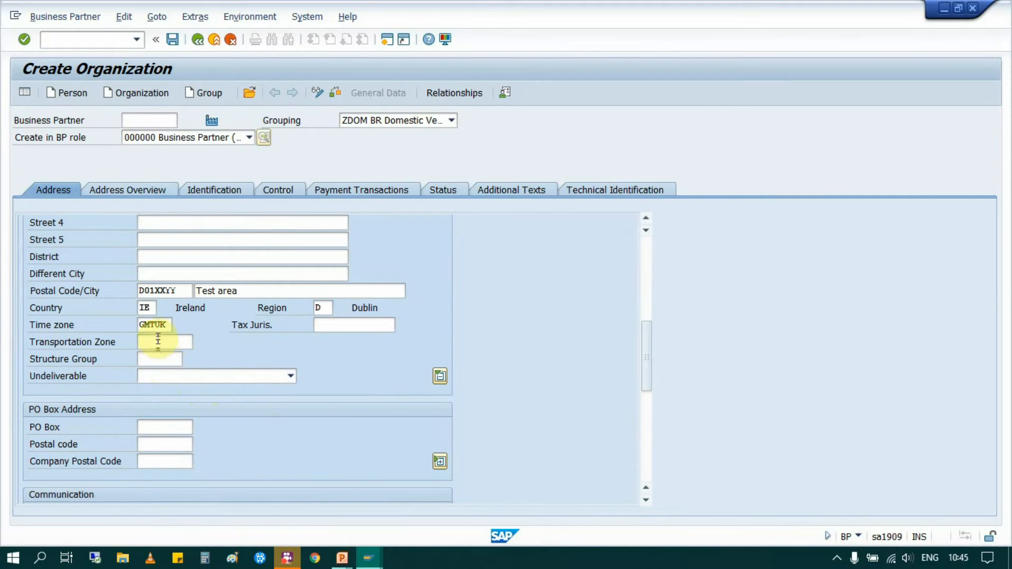
pyautogui.click(137, 322)
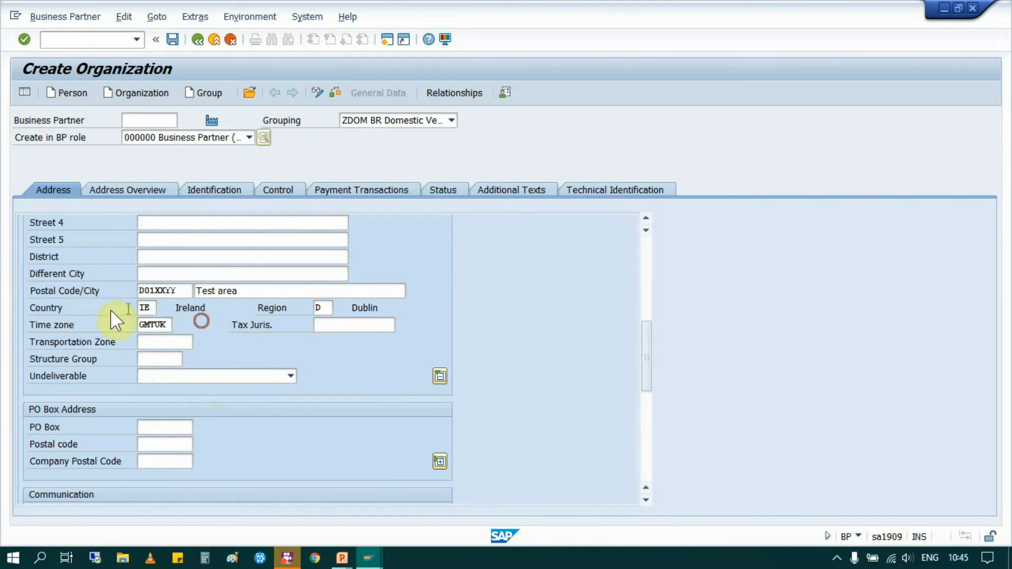
pyautogui.scroll(-5, 96, 354)
pyautogui.scroll(8, 403, 378)
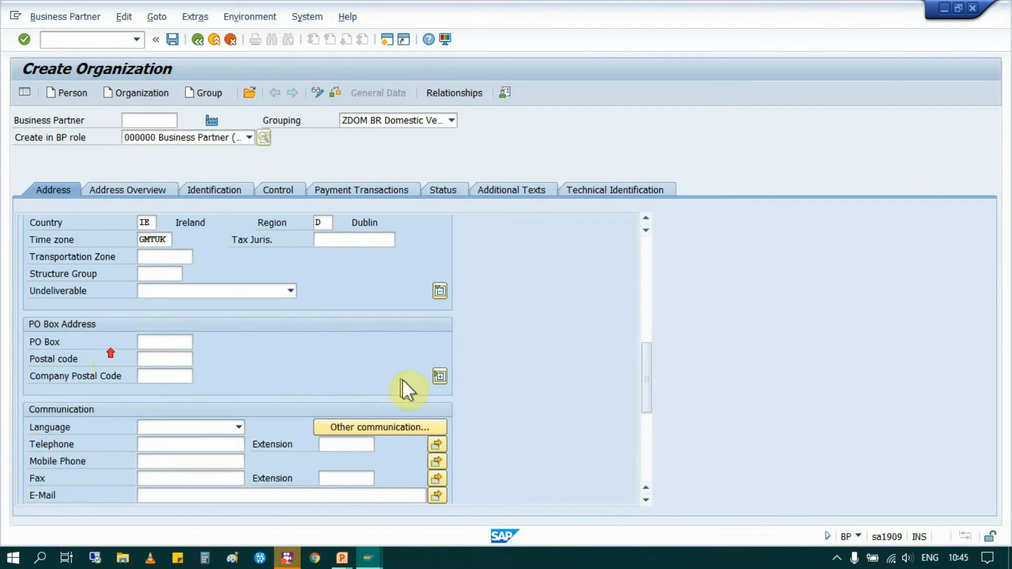
pyautogui.scroll(-5, 427, 390)
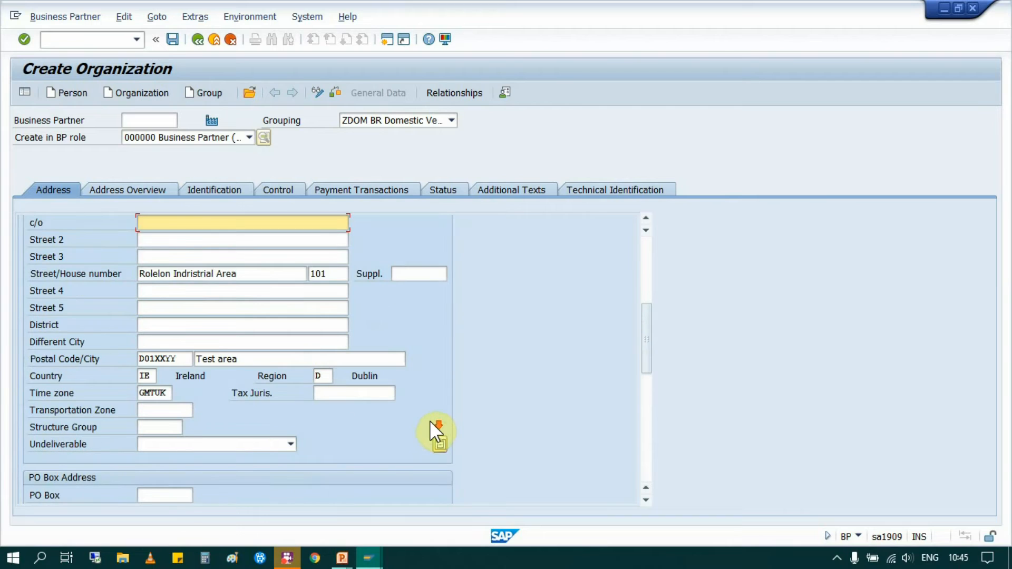
pyautogui.press('Return')
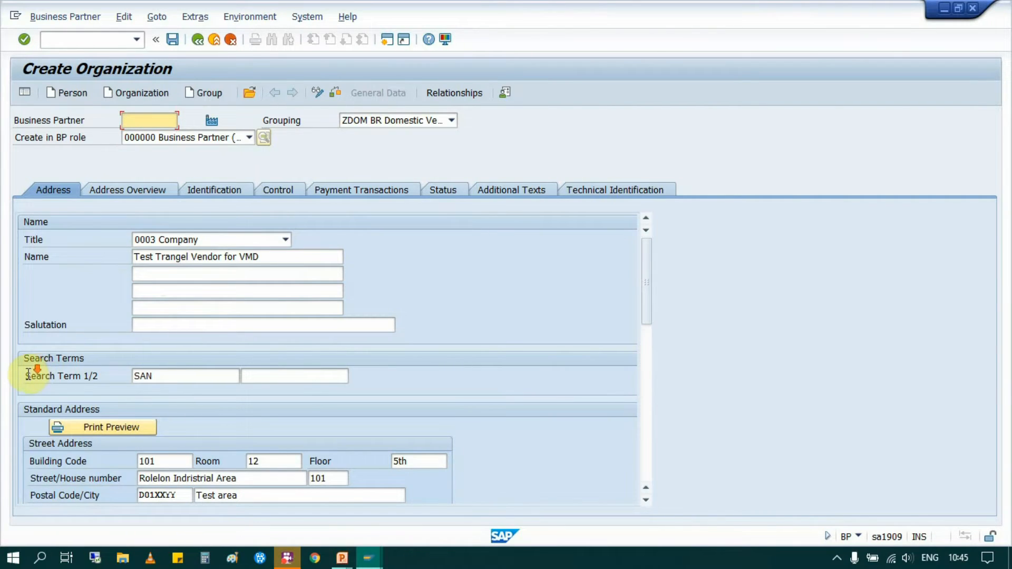
# - Set the communication language of the standard address to EN English
pyautogui.moveTo(647, 259); pyautogui.dragTo(657, 342)
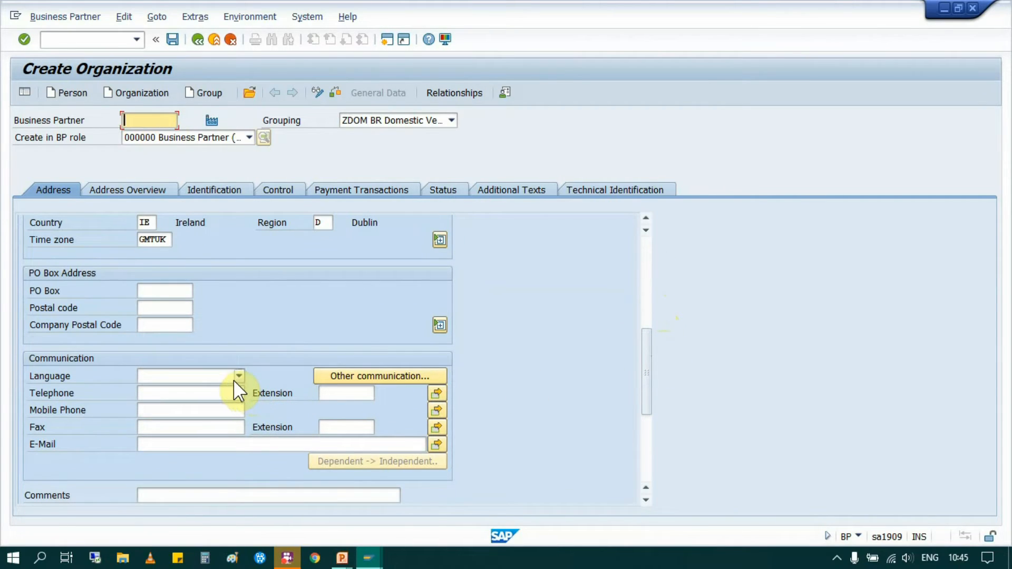
pyautogui.click(236, 376)
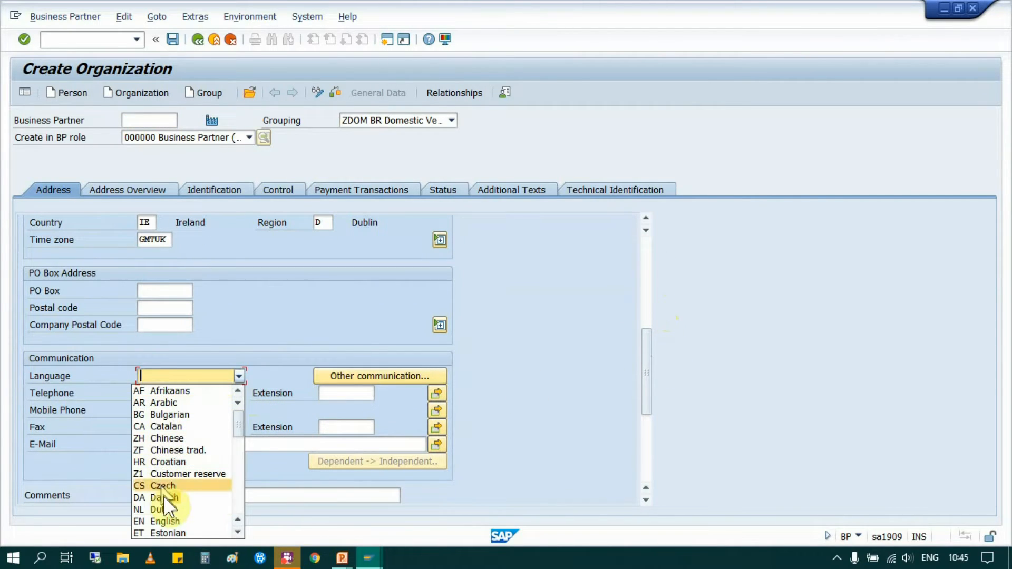
pyautogui.click(166, 520)
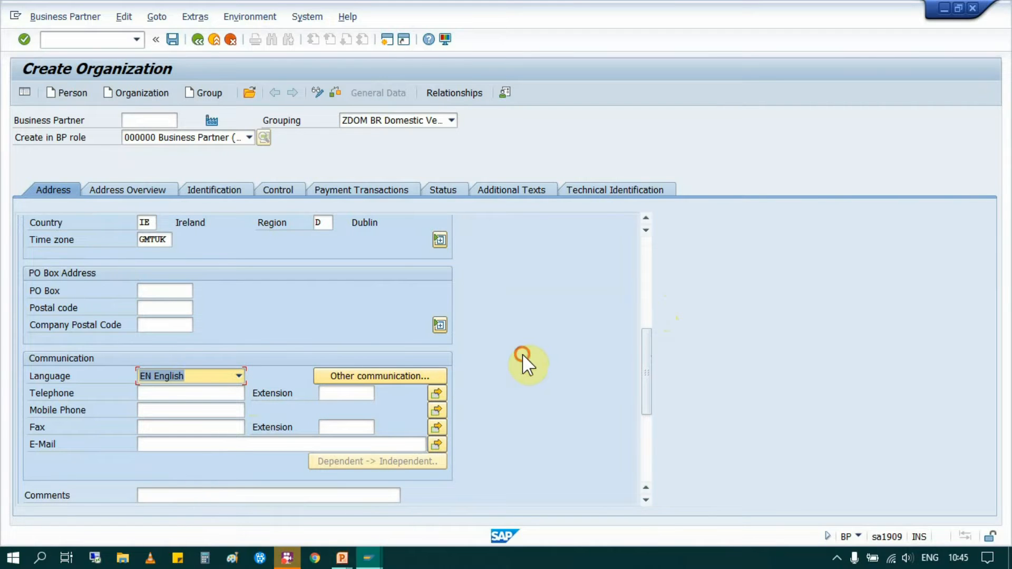
# - Enter the vendor's telephone number, mobile phone number and e-mail address in the communication data
pyautogui.scroll(-3, 653, 375)
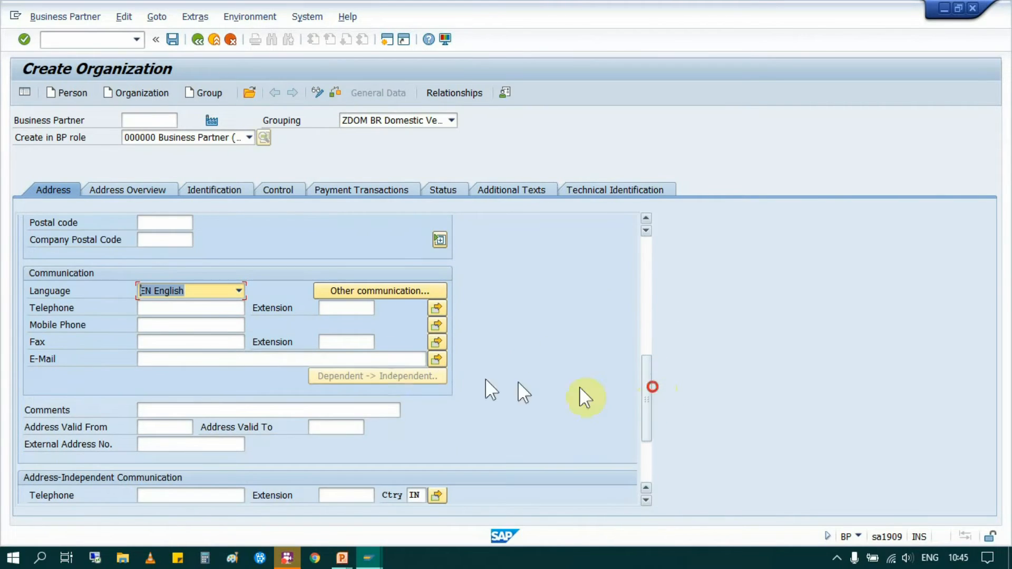
pyautogui.click(174, 307)
pyautogui.write('1234567890')
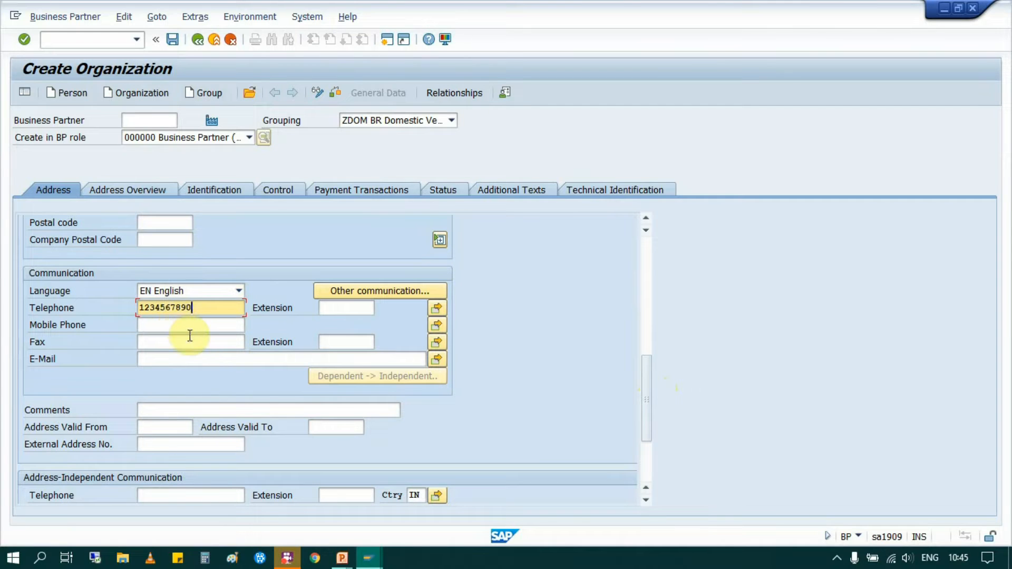
pyautogui.click(188, 326)
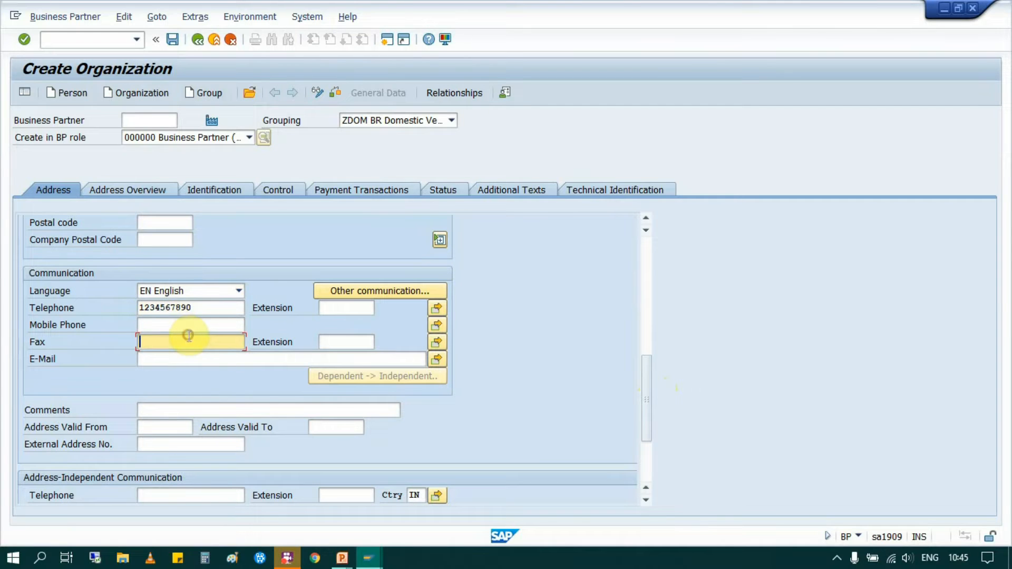
pyautogui.write('09876543211')
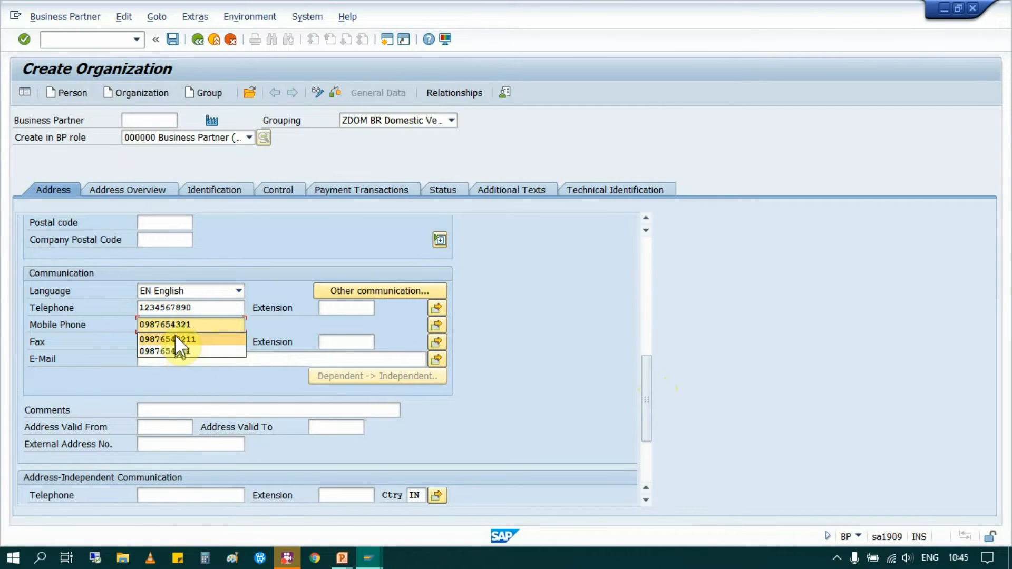
pyautogui.click(195, 360)
pyautogui.write('test@tes')
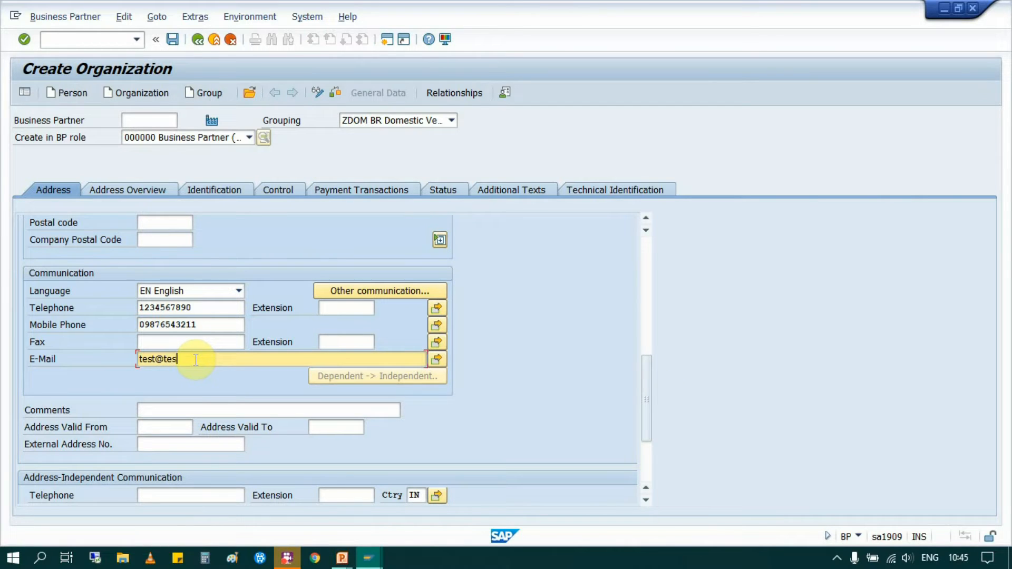
pyautogui.write('t.com')
# - Review the vendor's address data, and examine the address overview and the available address usages
pyautogui.scroll(-3, 483, 381)
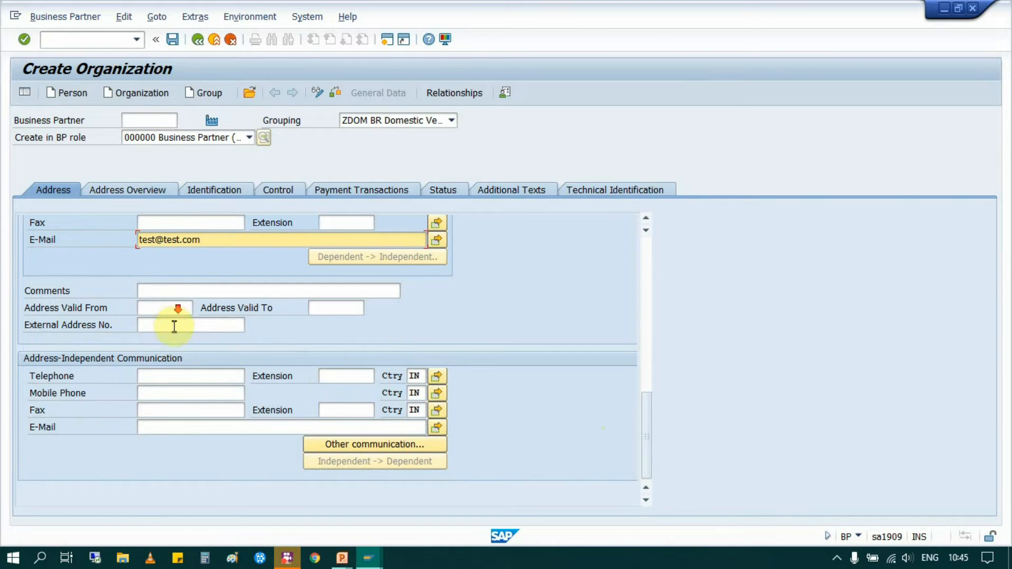
pyautogui.scroll(10, 195, 383)
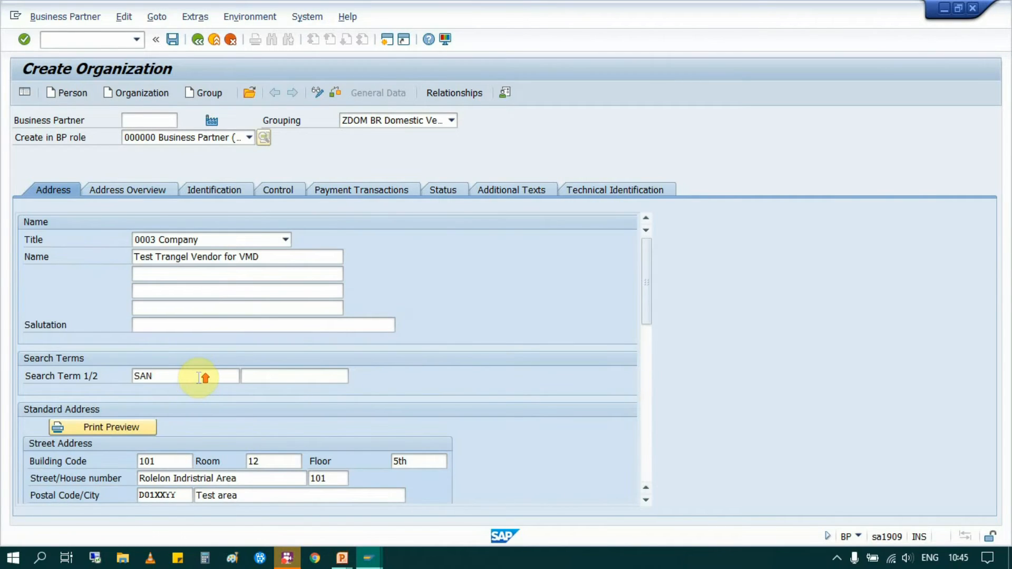
pyautogui.scroll(-10, 204, 385)
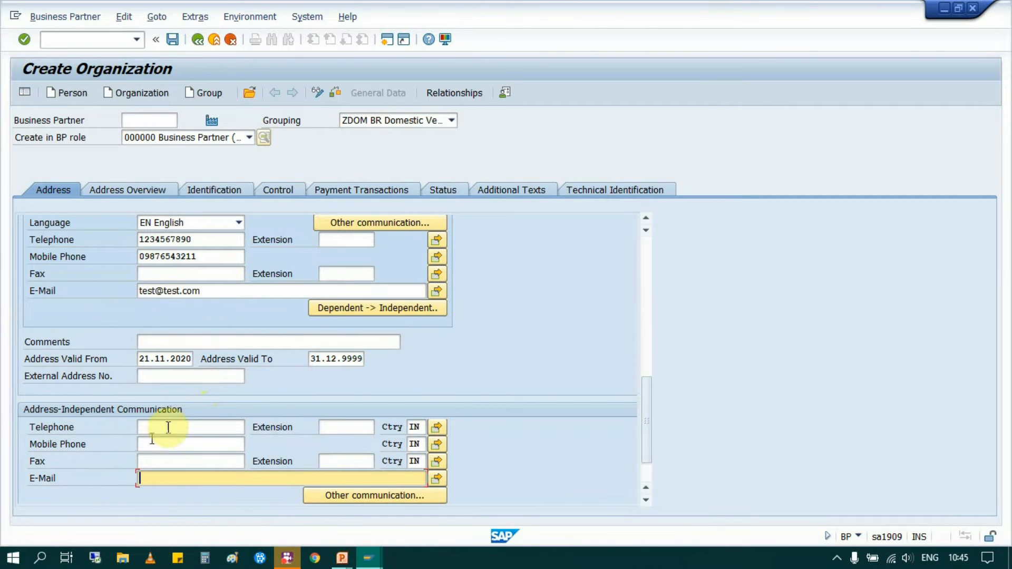
pyautogui.scroll(10, 140, 303)
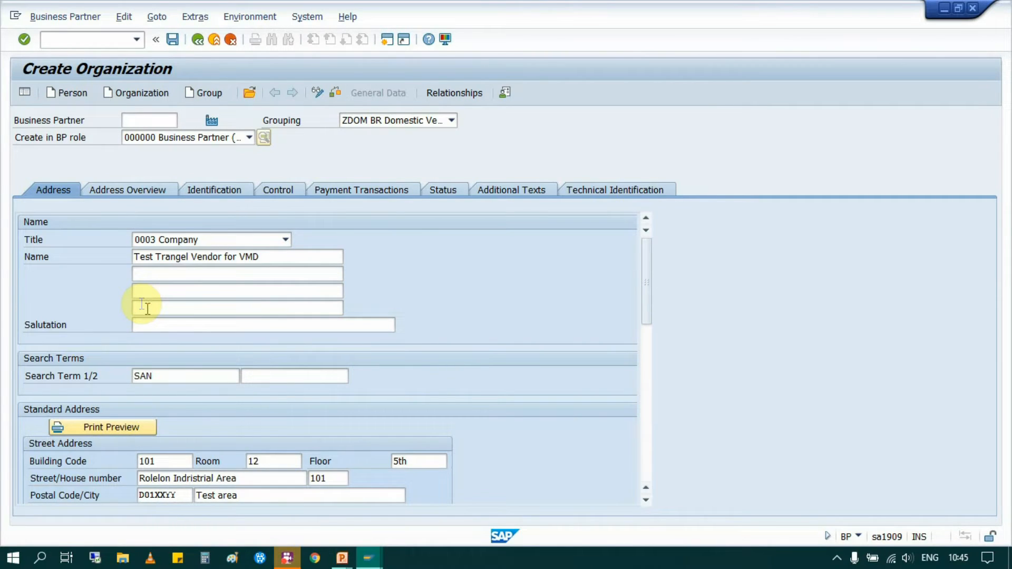
pyautogui.click(113, 190)
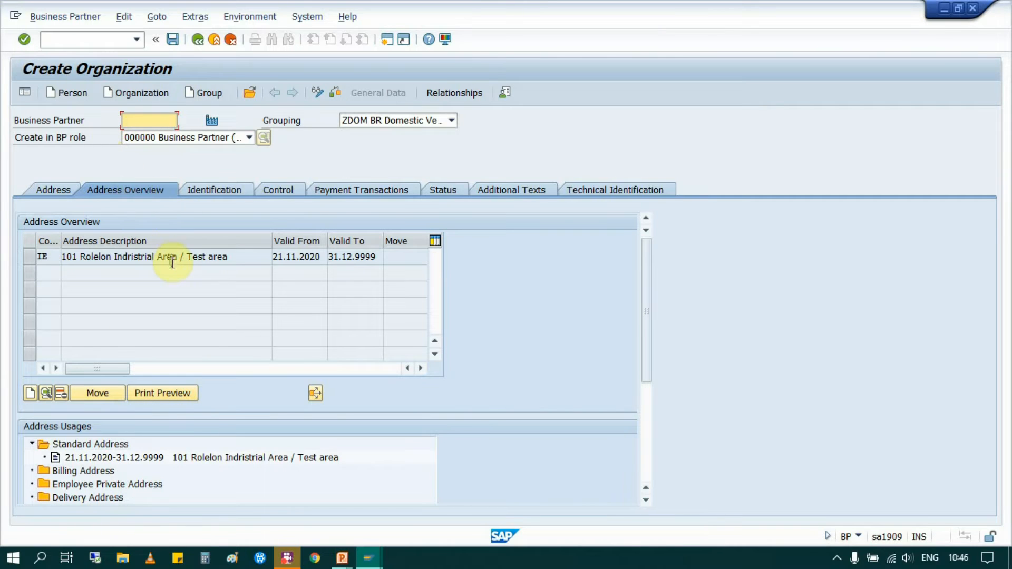
pyautogui.click(86, 468)
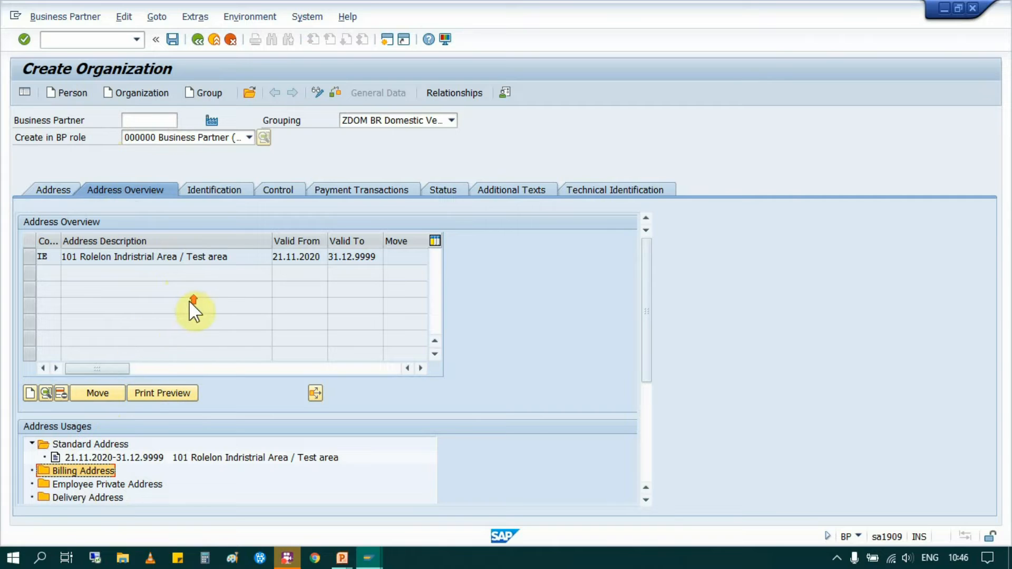
pyautogui.scroll(-3, 177, 326)
pyautogui.moveTo(648, 312); pyautogui.dragTo(648, 357)
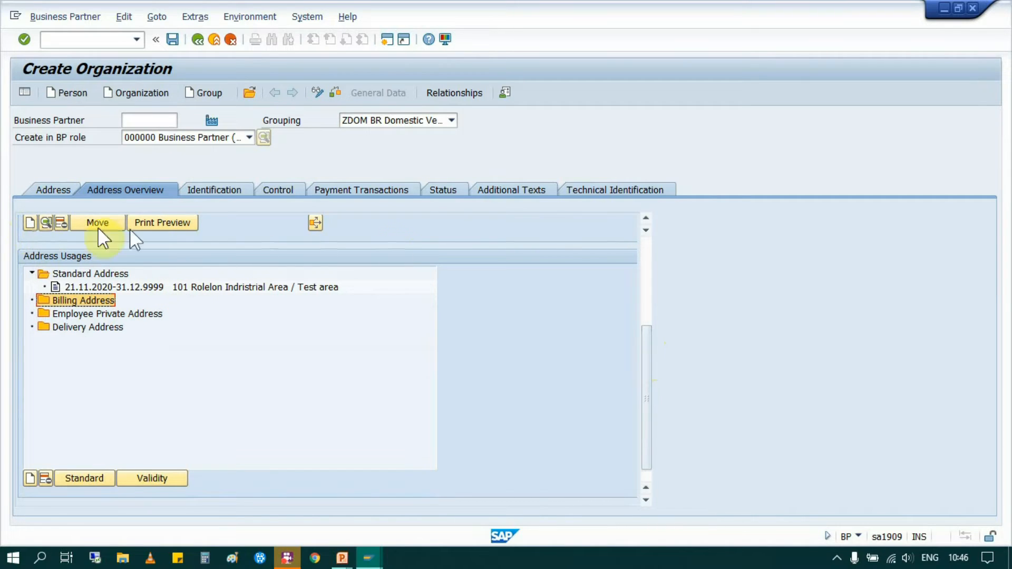
pyautogui.click(645, 217)
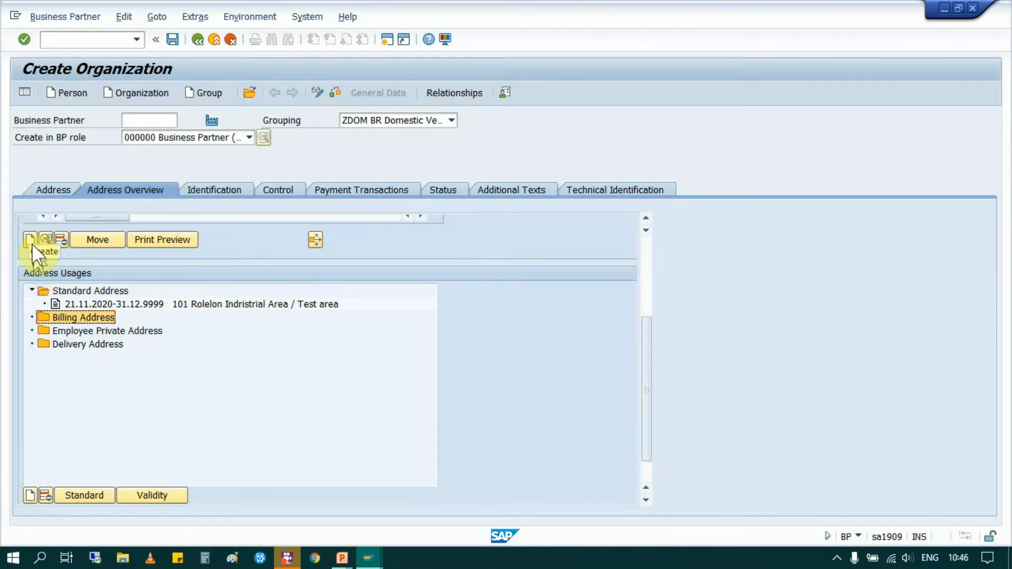
# - Select the Billing Address usage, create an additional address and enter its street and house number
pyautogui.click(72, 343)
pyautogui.click(74, 331)
pyautogui.click(74, 317)
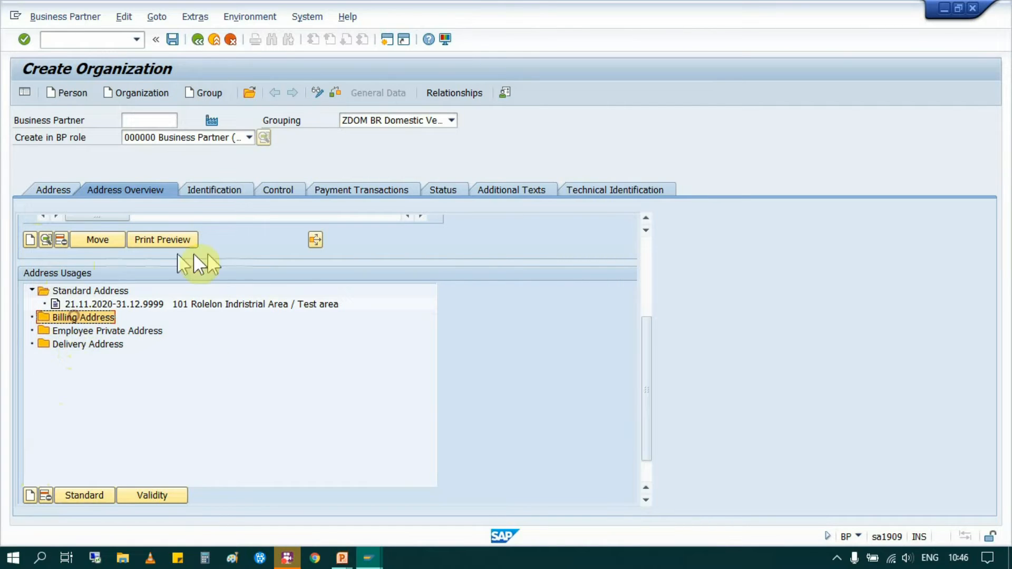
pyautogui.click(29, 240)
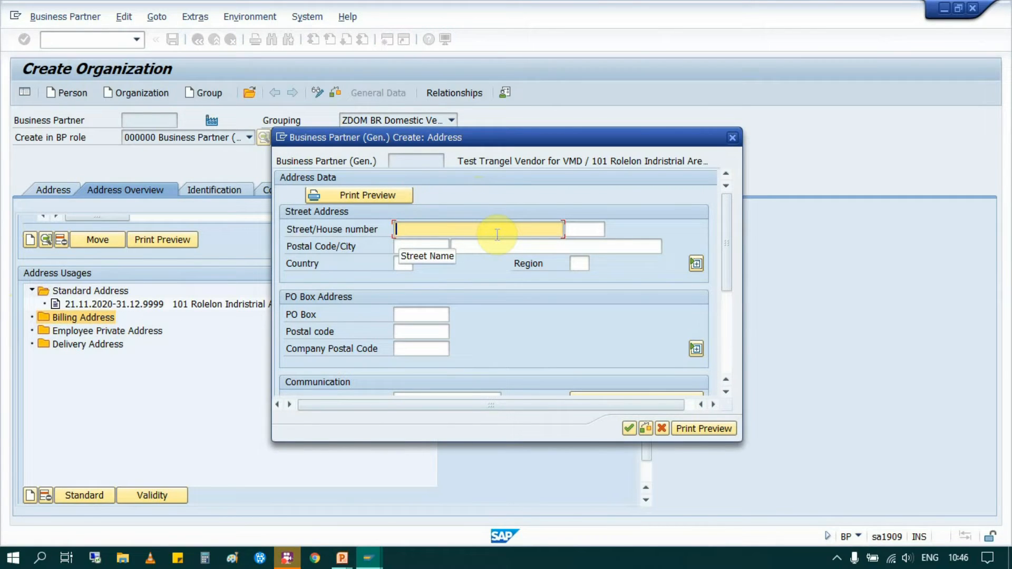
pyautogui.write('2')
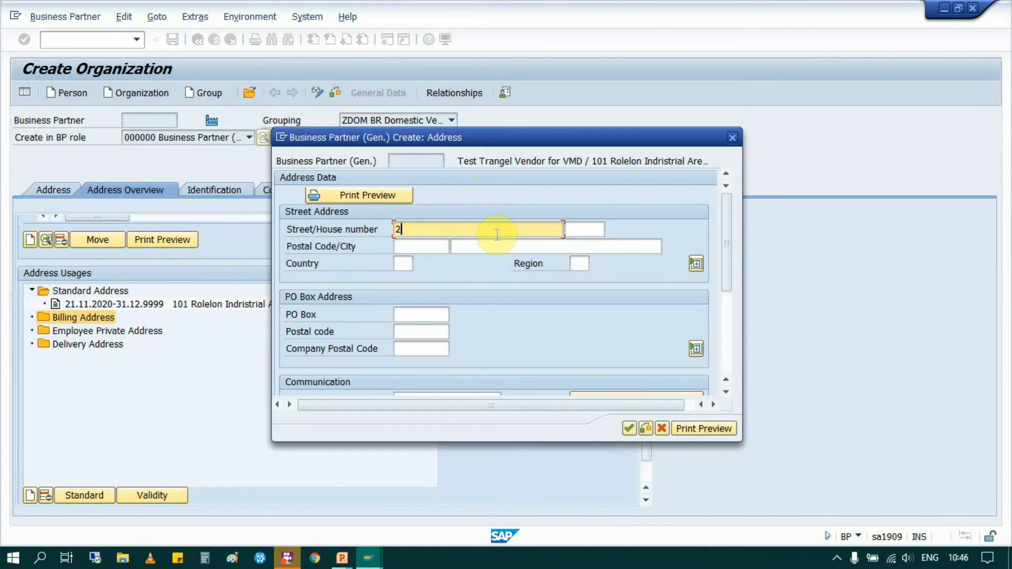
pyautogui.write('nd Test Address')
pyautogui.press('Tab')
pyautogui.write('202')
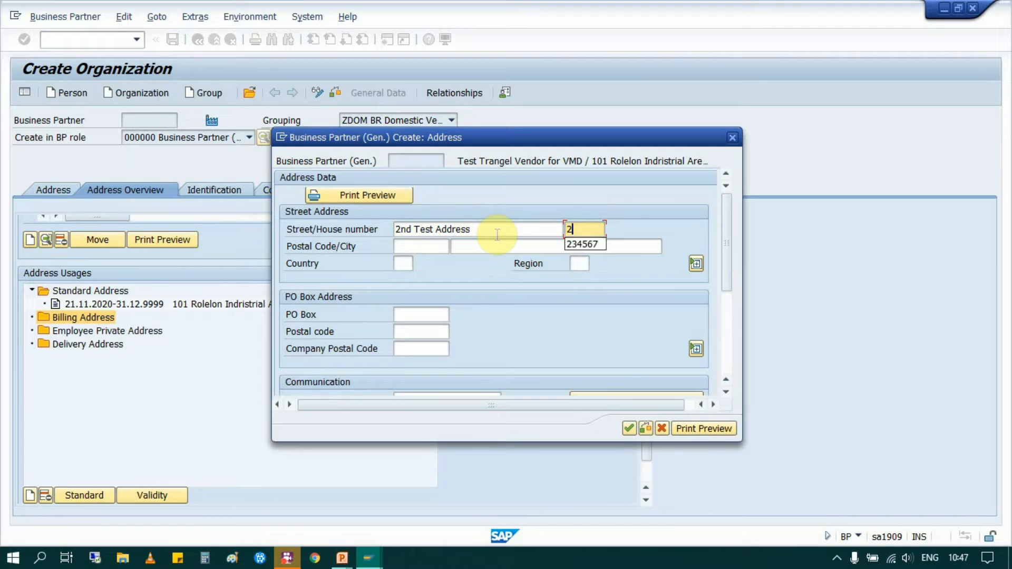
# - Fill in the postal code and city of the additional address
pyautogui.press('Tab')
pyautogui.press('Down')
pyautogui.press('Down')
pyautogui.press('Tab')
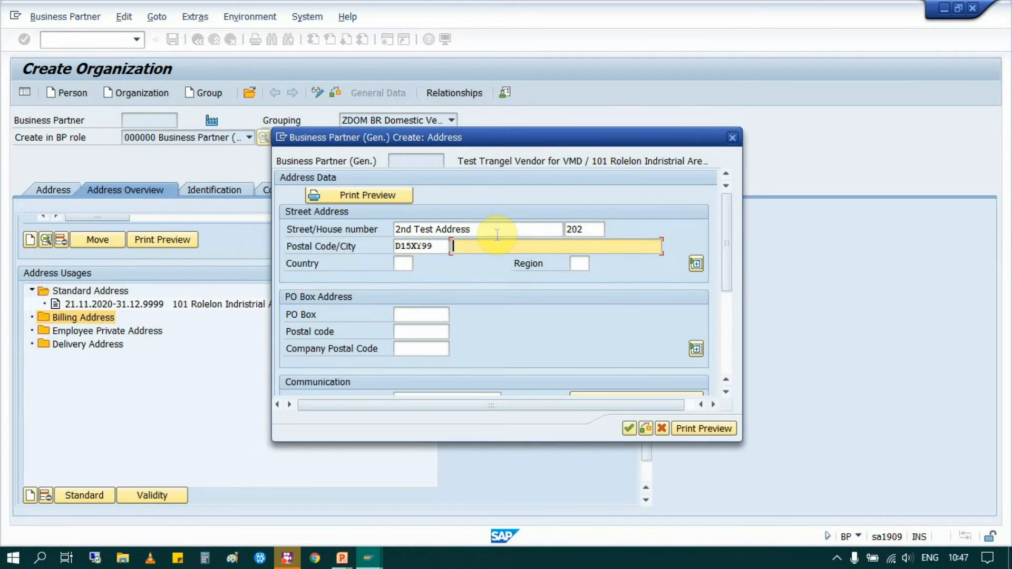
pyautogui.write('test')
# - Set the additional address's country to IE and its region to D
pyautogui.press('Tab')
pyautogui.write('I')
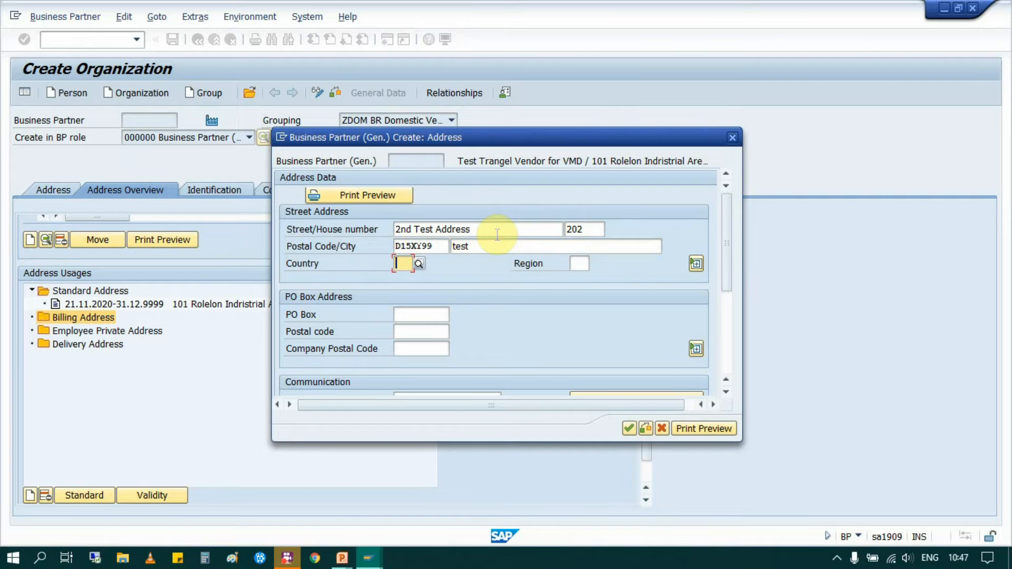
pyautogui.write('E')
pyautogui.press('Return')
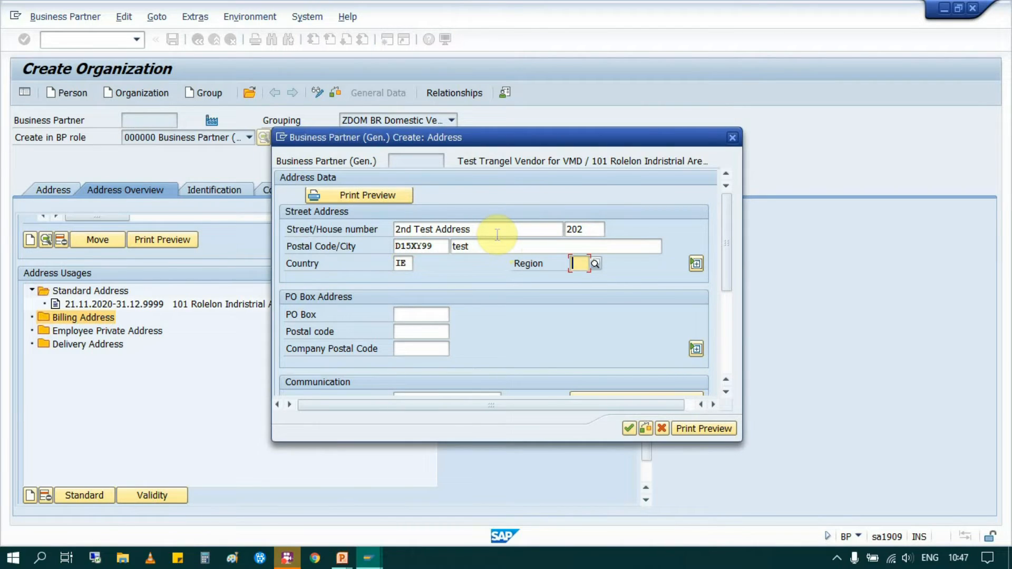
pyautogui.write('D')
pyautogui.moveTo(729, 229); pyautogui.dragTo(728, 307)
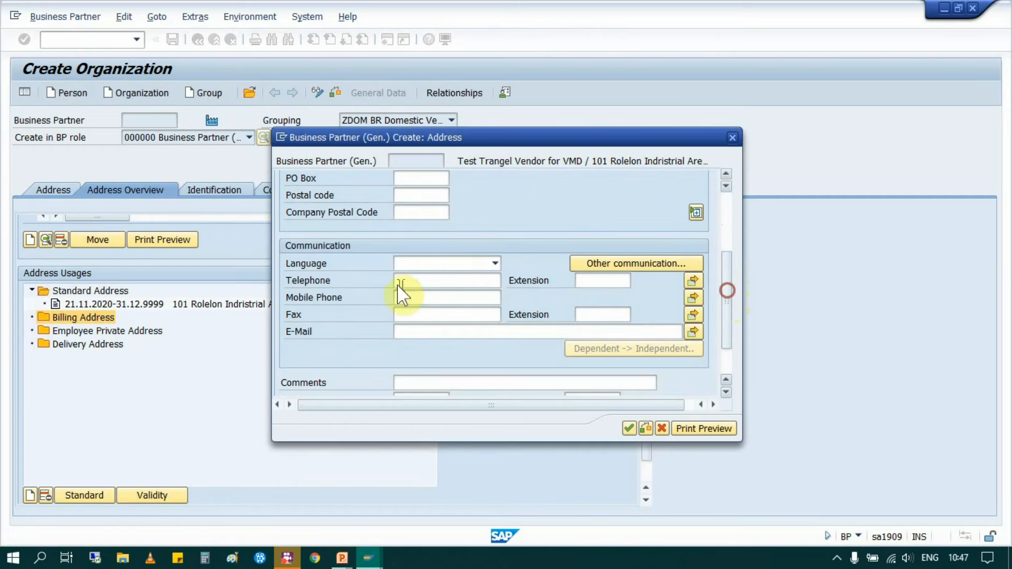
# - Set the additional address's communication language to EN English and enter its telephone, fax and mobile phone numbers
pyautogui.click(495, 263)
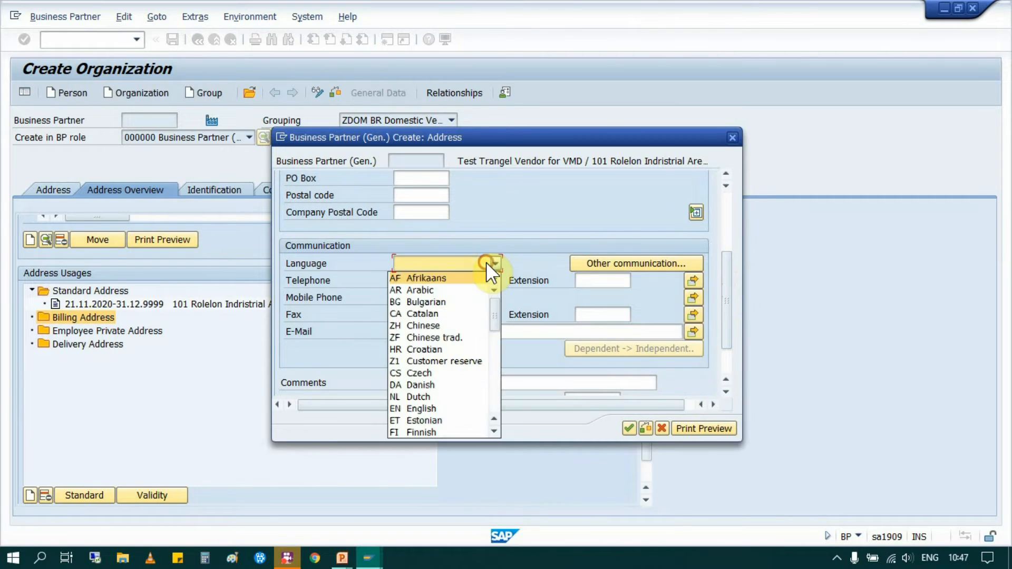
pyautogui.click(435, 409)
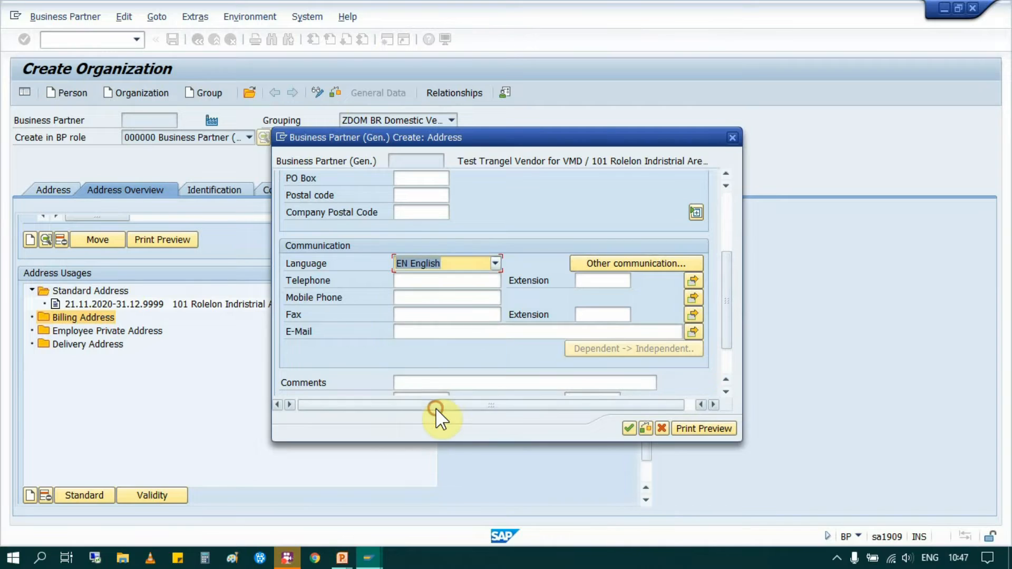
pyautogui.click(418, 280)
pyautogui.write('234567')
pyautogui.click(444, 314)
pyautogui.write('87654')
pyautogui.click(435, 292)
pyautogui.write('6543')
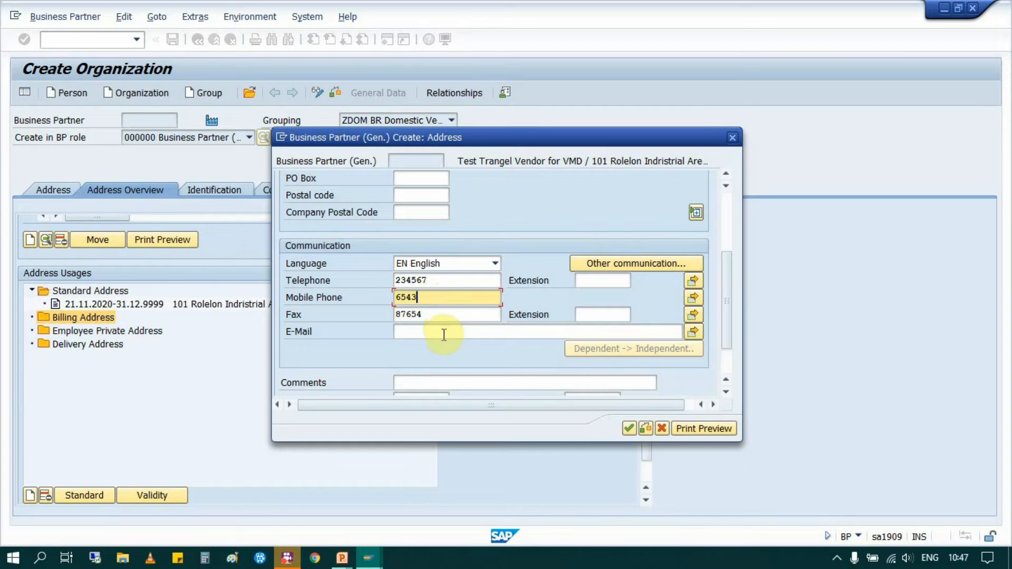
# - Enter the additional address's e-mail and confirm the new address
pyautogui.click(446, 332)
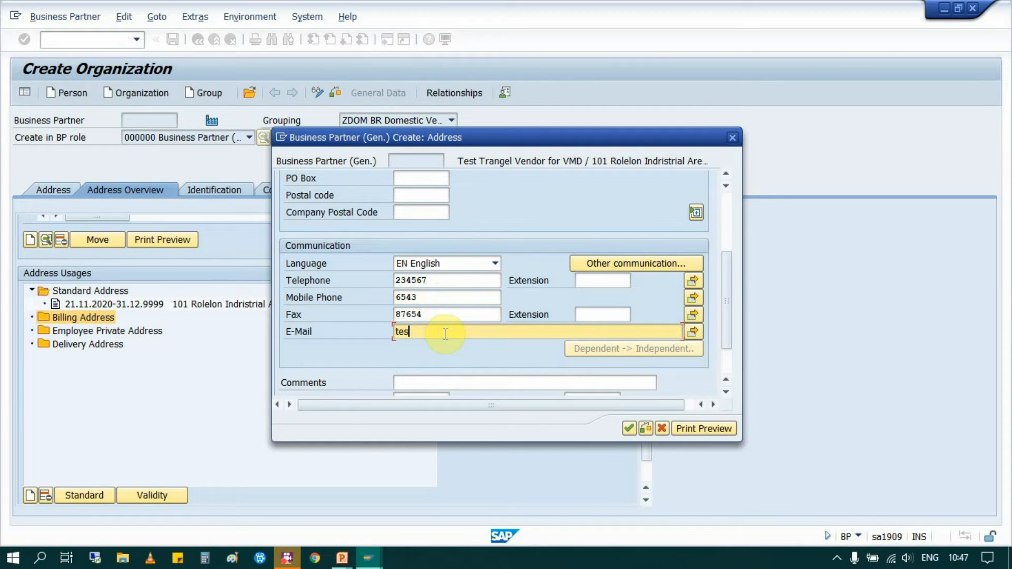
pyautogui.write('test@test1.com')
pyautogui.scroll(-3, 574, 284)
pyautogui.scroll(5, 575, 295)
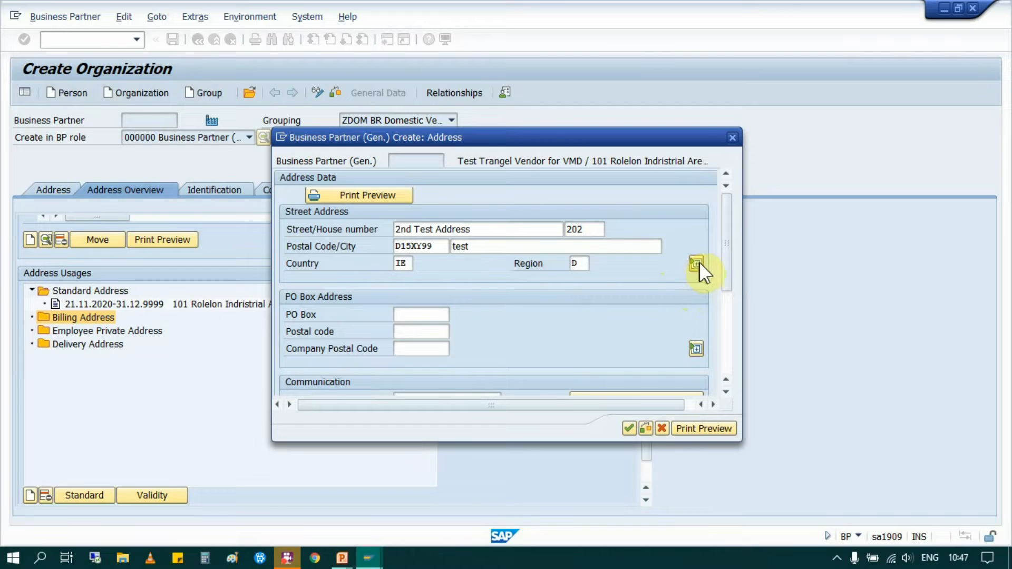
pyautogui.click(627, 426)
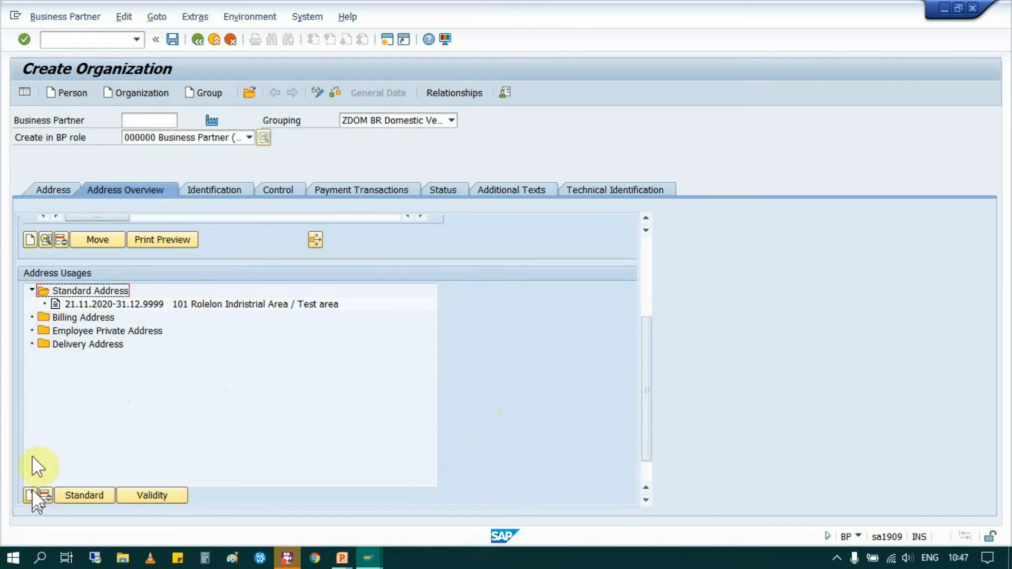
# - Assign the address "202 2nd Test Address / test" to the Billing Address usage
pyautogui.click(69, 315)
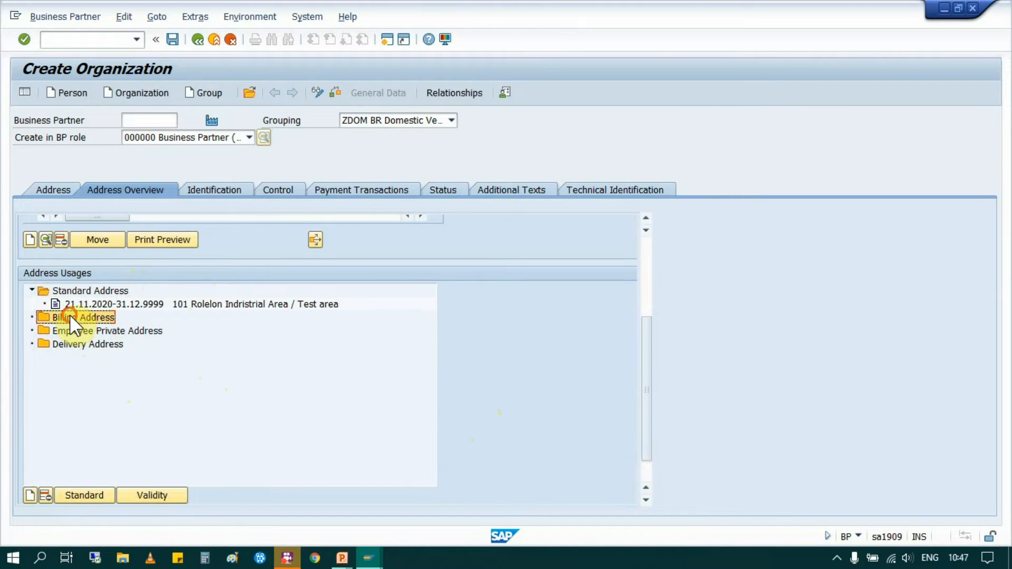
pyautogui.click(30, 495)
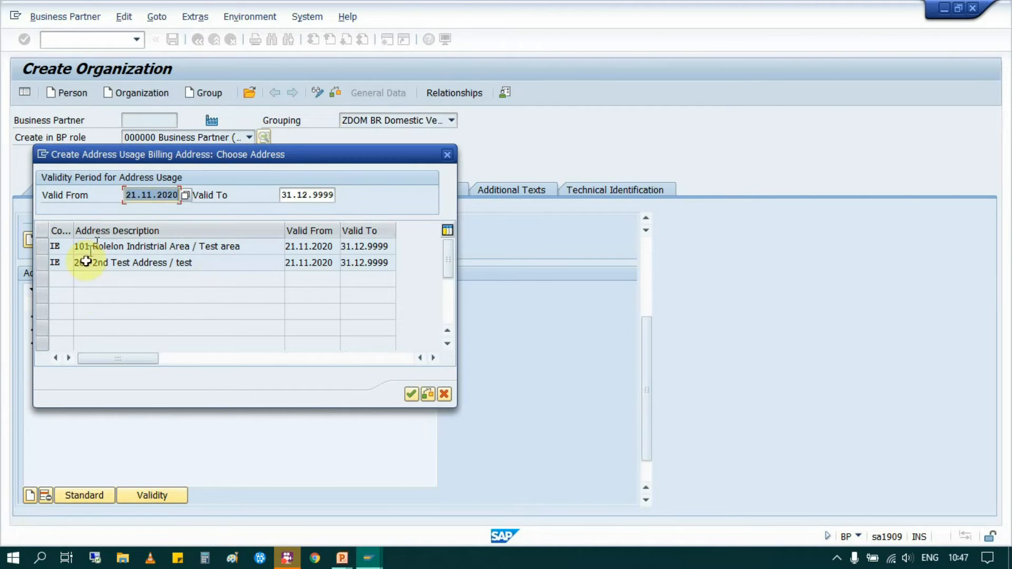
pyautogui.click(41, 262)
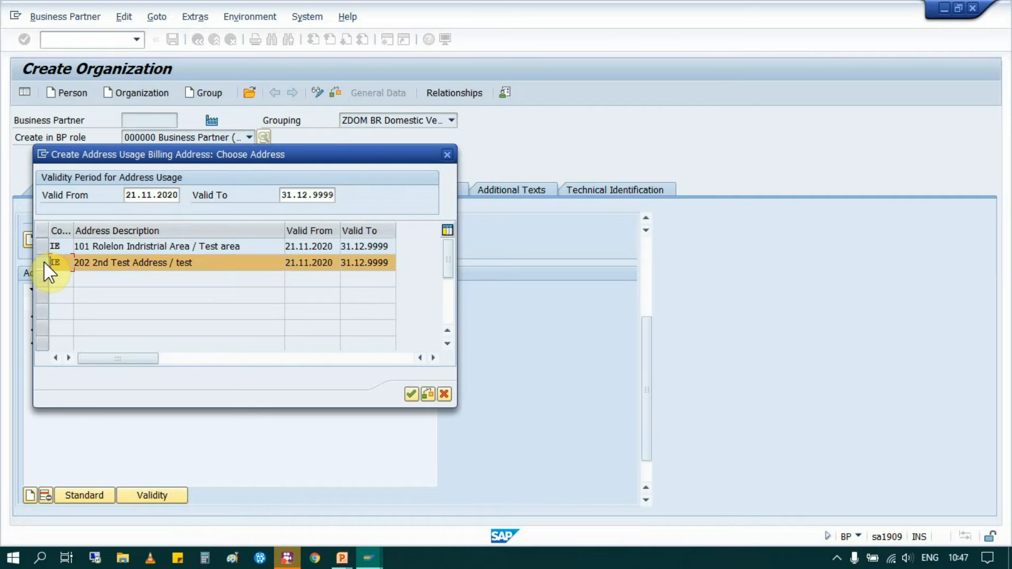
pyautogui.click(411, 394)
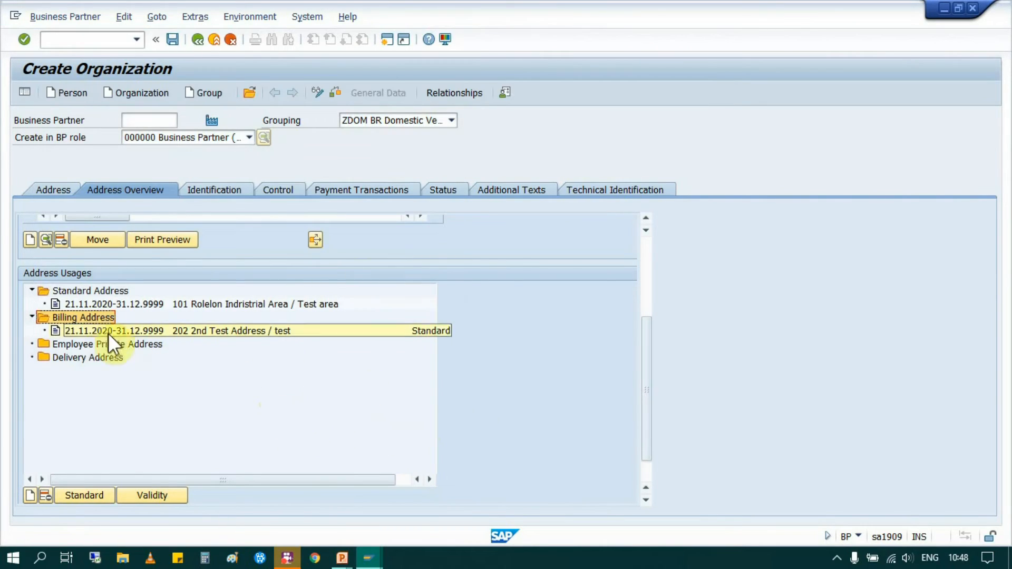
pyautogui.click(101, 358)
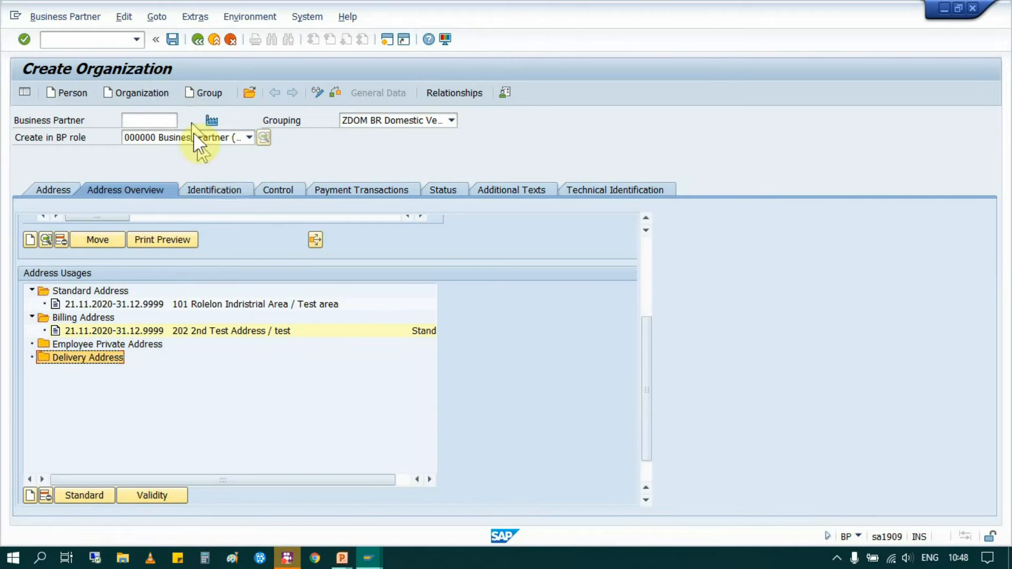
# - Review the vendor's identification, control, payment transaction, status, additional text and technical identification data
pyautogui.click(212, 190)
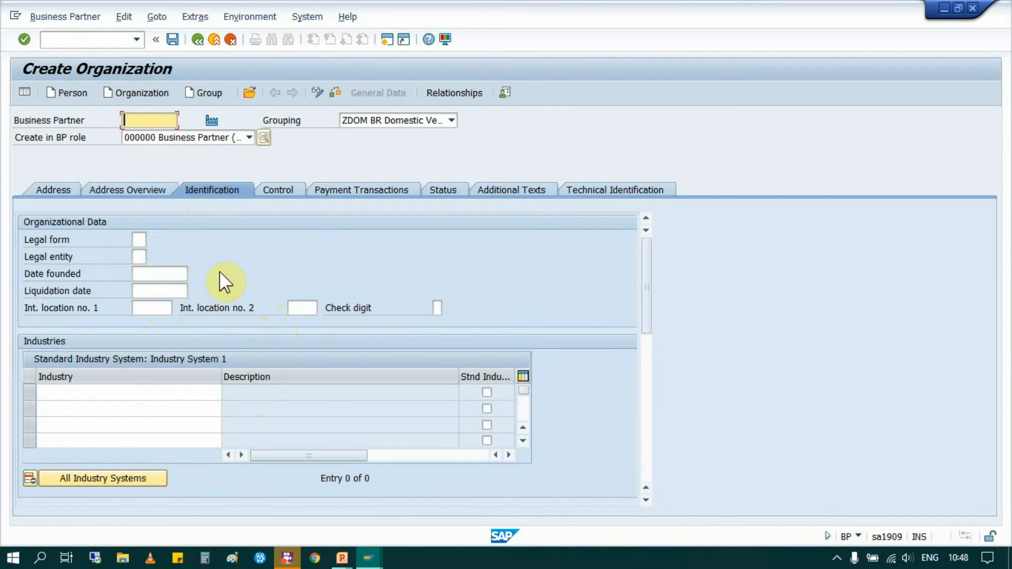
pyautogui.click(277, 189)
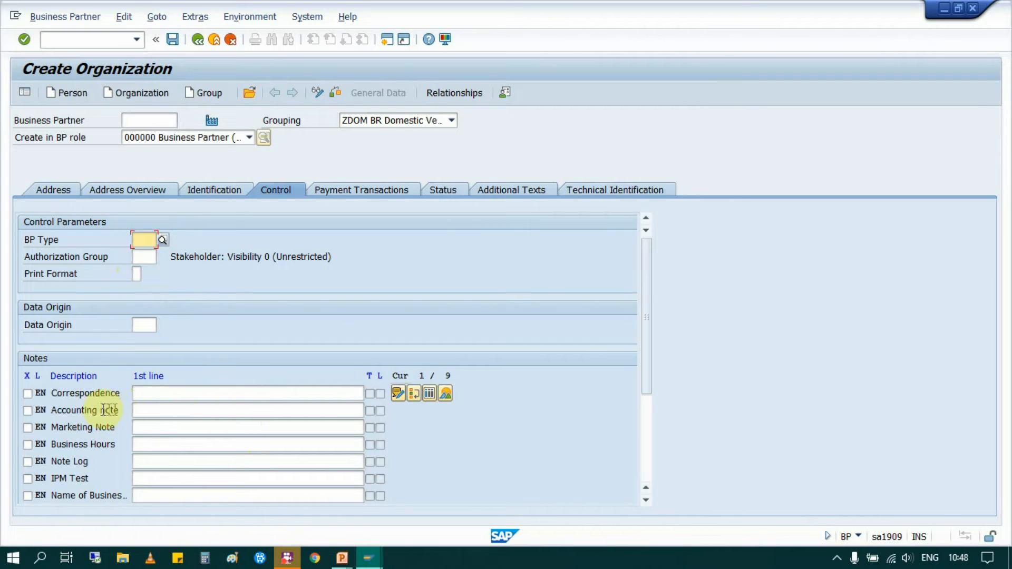
pyautogui.click(356, 187)
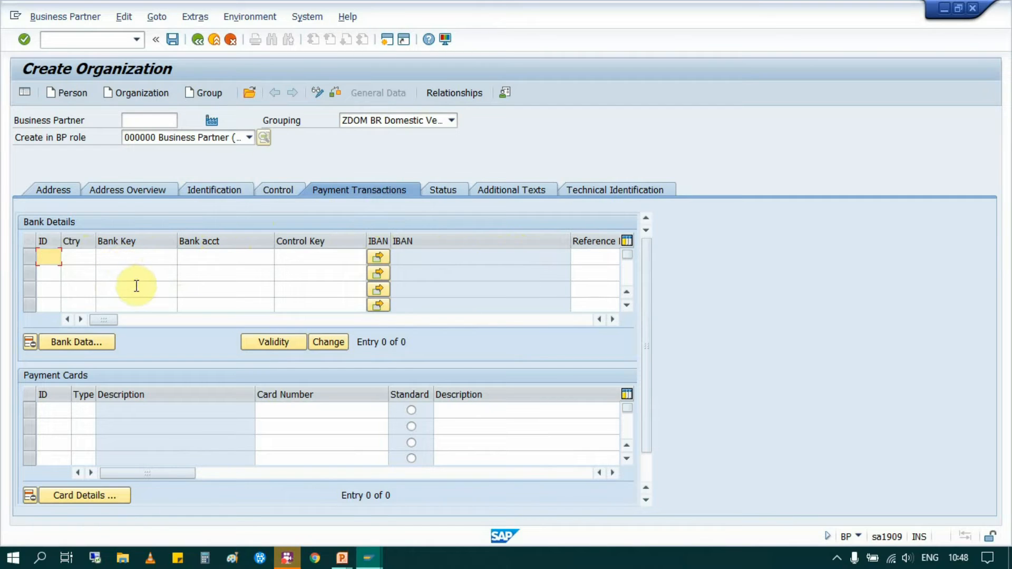
pyautogui.click(448, 189)
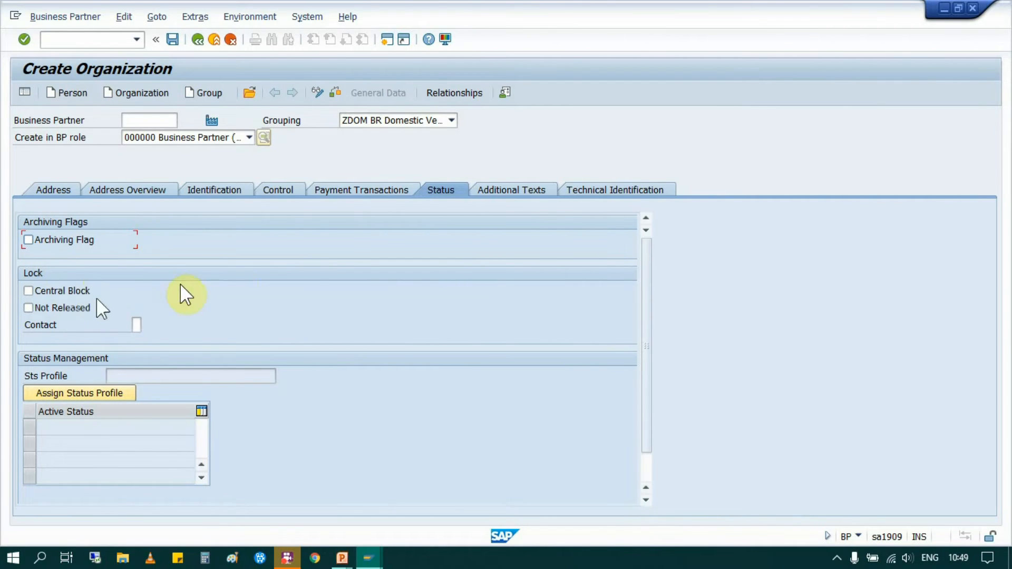
pyautogui.click(512, 191)
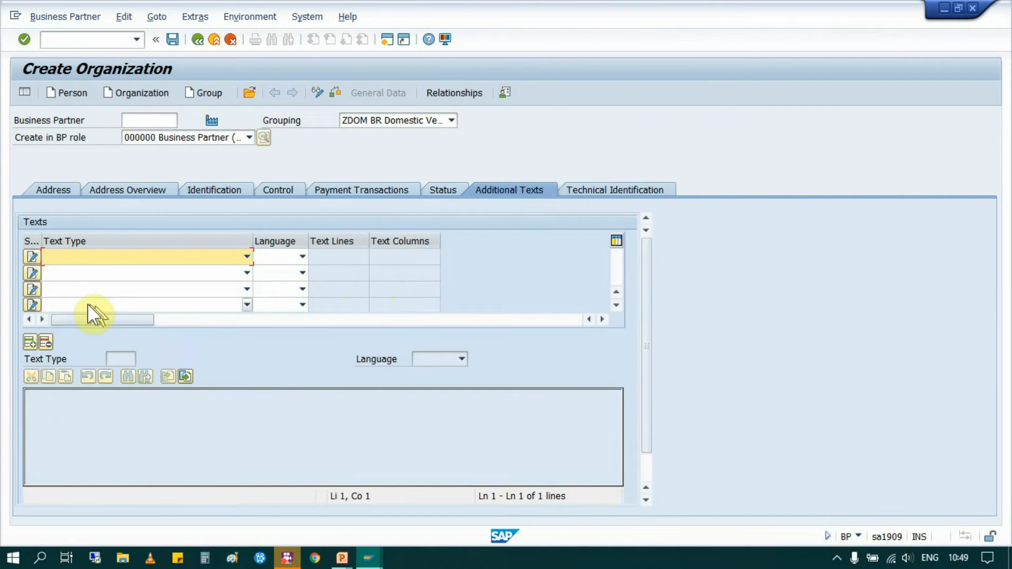
pyautogui.click(276, 422)
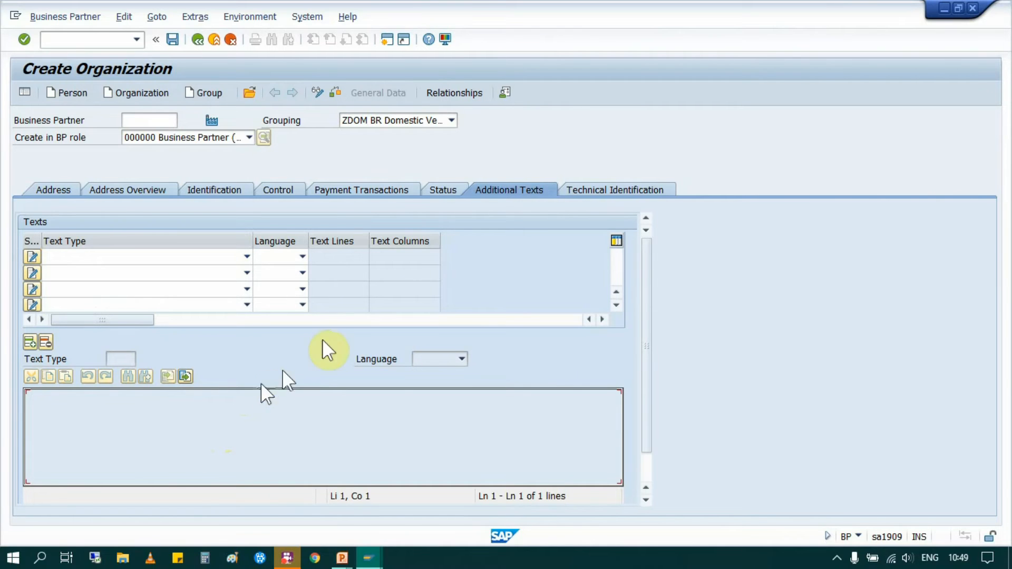
pyautogui.click(615, 190)
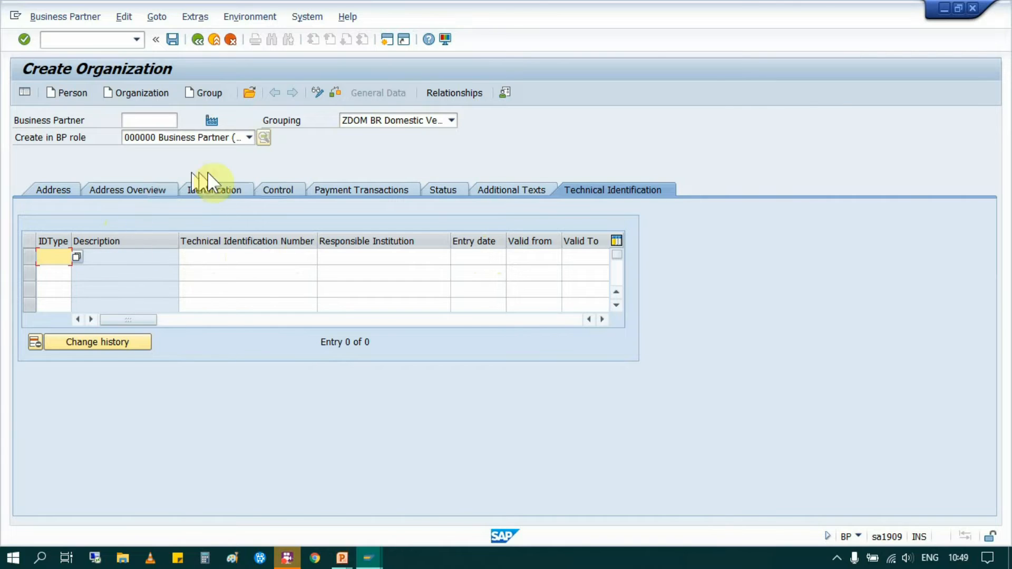
# - Save the new business partner and check the BP view role codes on the presentation slide
pyautogui.click(170, 41)
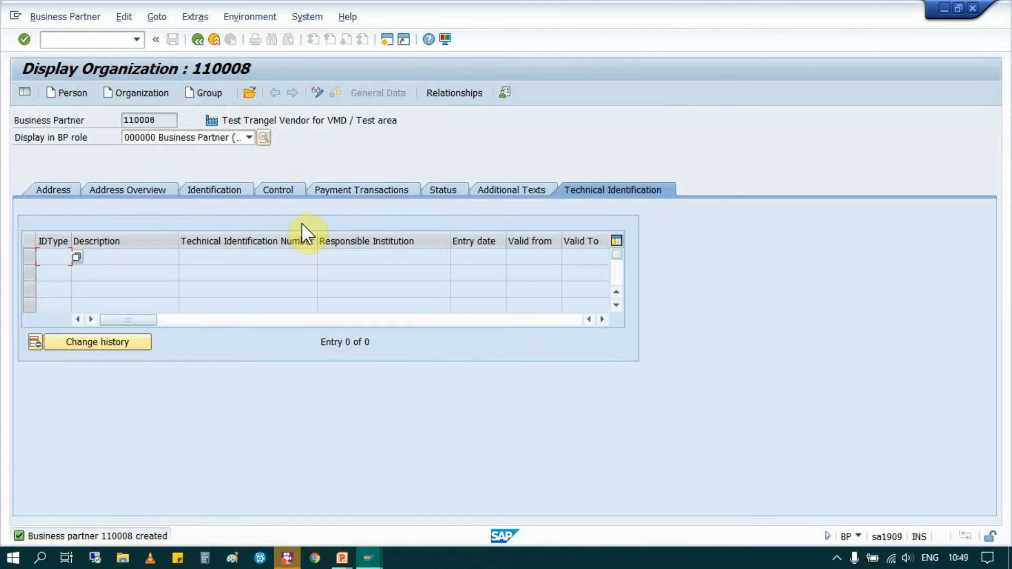
pyautogui.hotkey('alt', 'Tab')
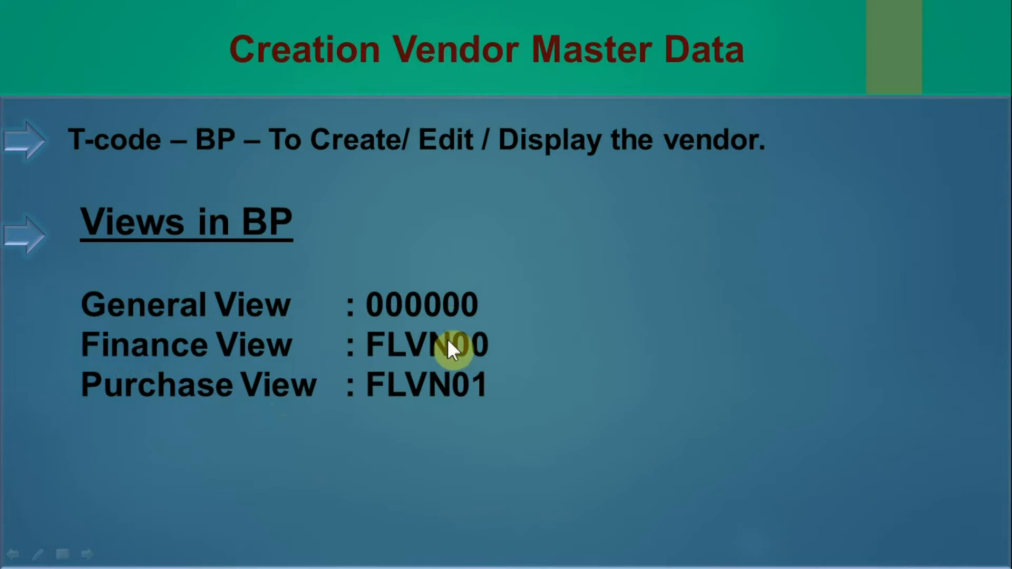
pyautogui.hotkey('alt', 'Tab')
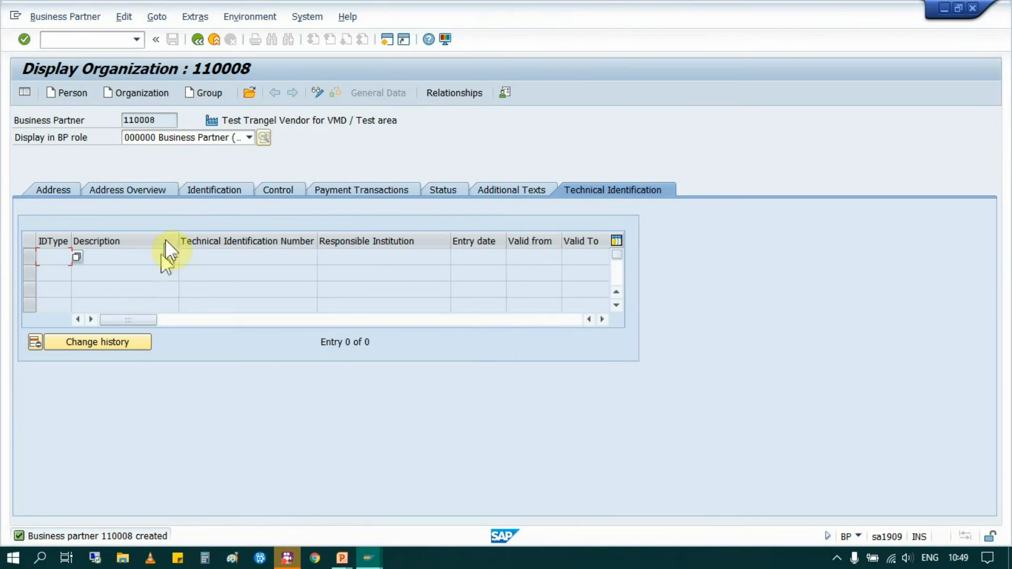
# - Put the saved business partner into change mode and extend it with role FLVN00 FI: Vendor STANDARD
pyautogui.click(317, 93)
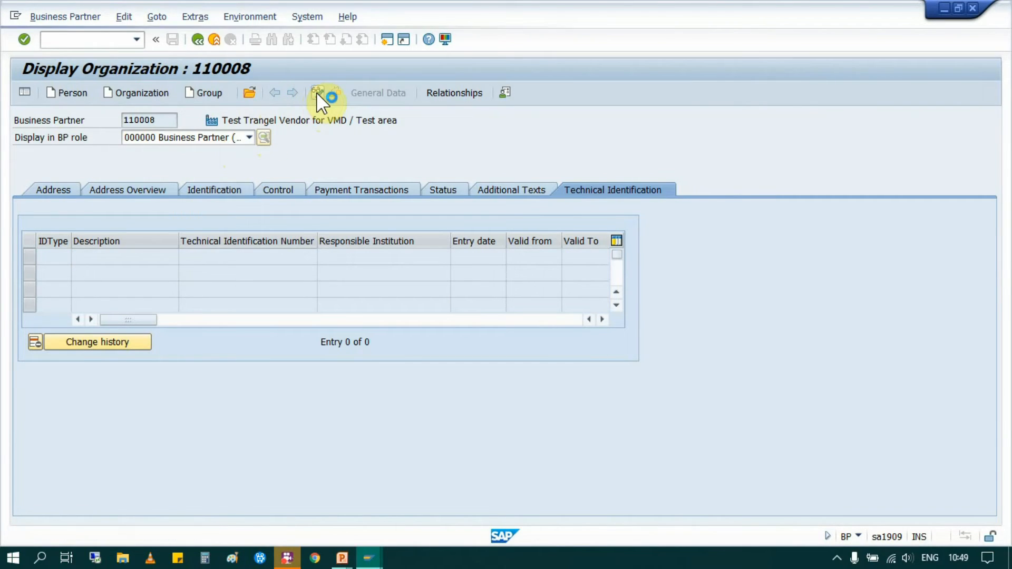
pyautogui.moveTo(90, 136); pyautogui.dragTo(11, 135)
pyautogui.click(247, 137)
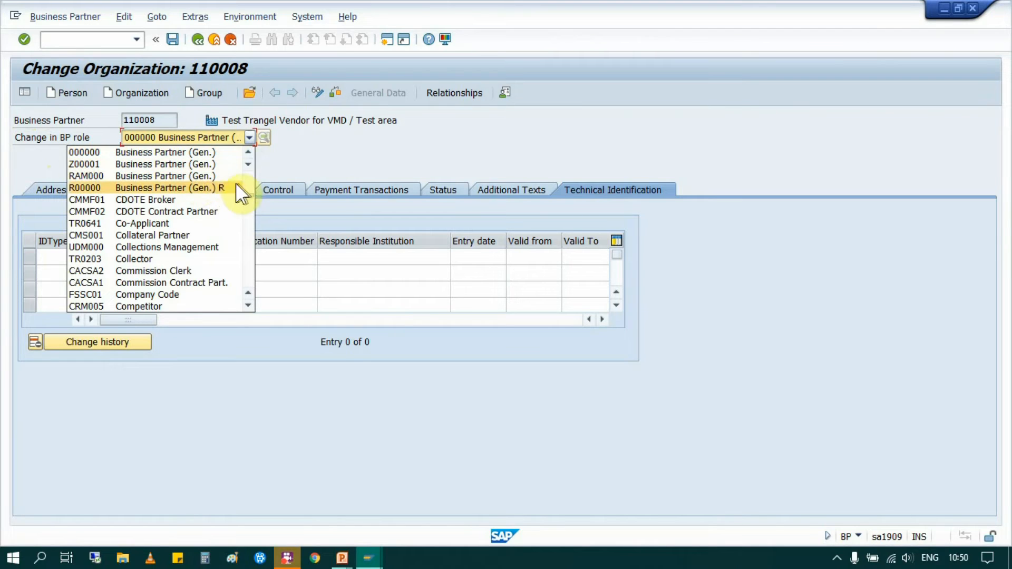
pyautogui.click(249, 136)
pyautogui.click(57, 187)
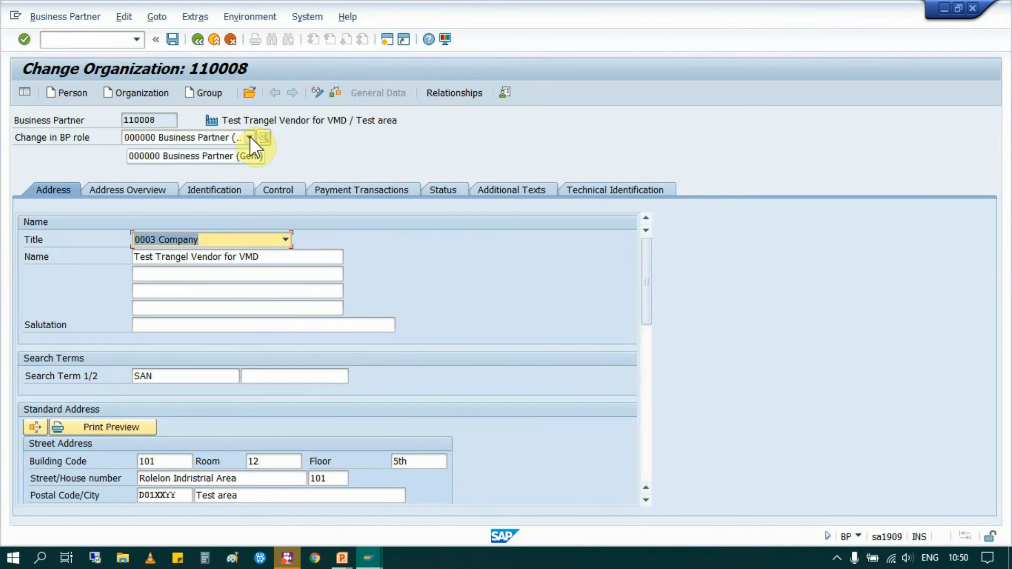
pyautogui.click(248, 136)
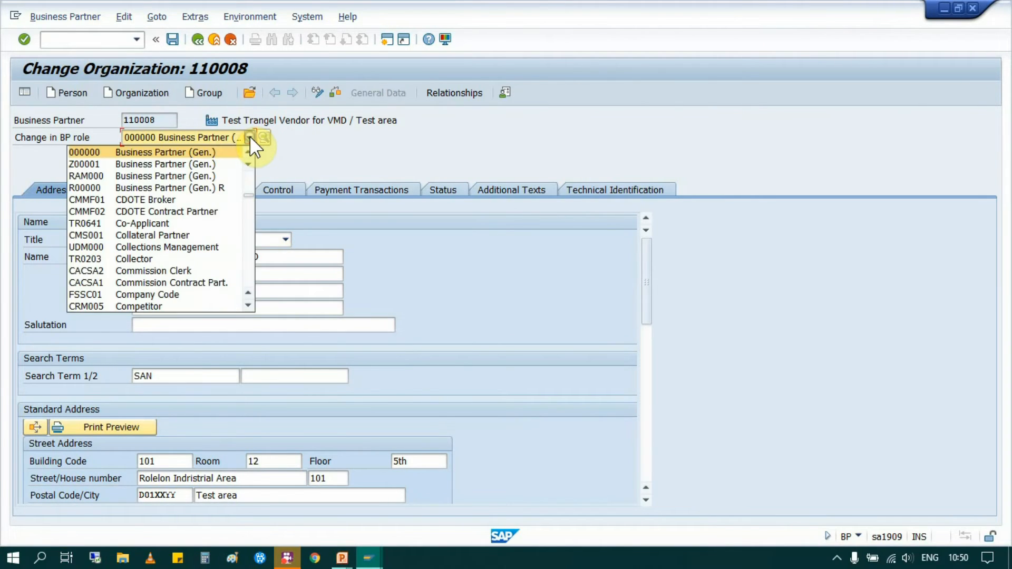
pyautogui.moveTo(254, 197); pyautogui.dragTo(254, 216)
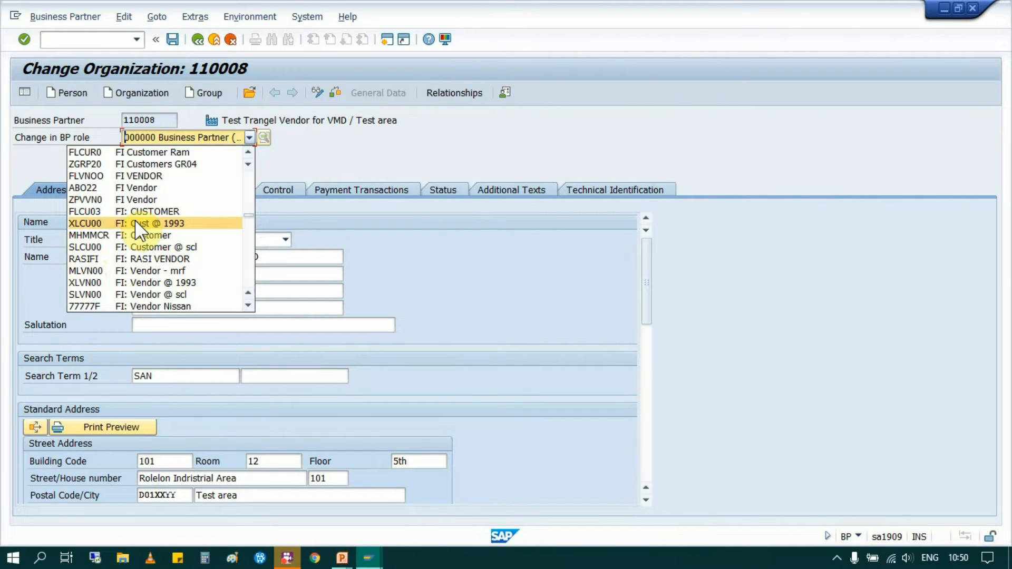
pyautogui.scroll(-5, 136, 222)
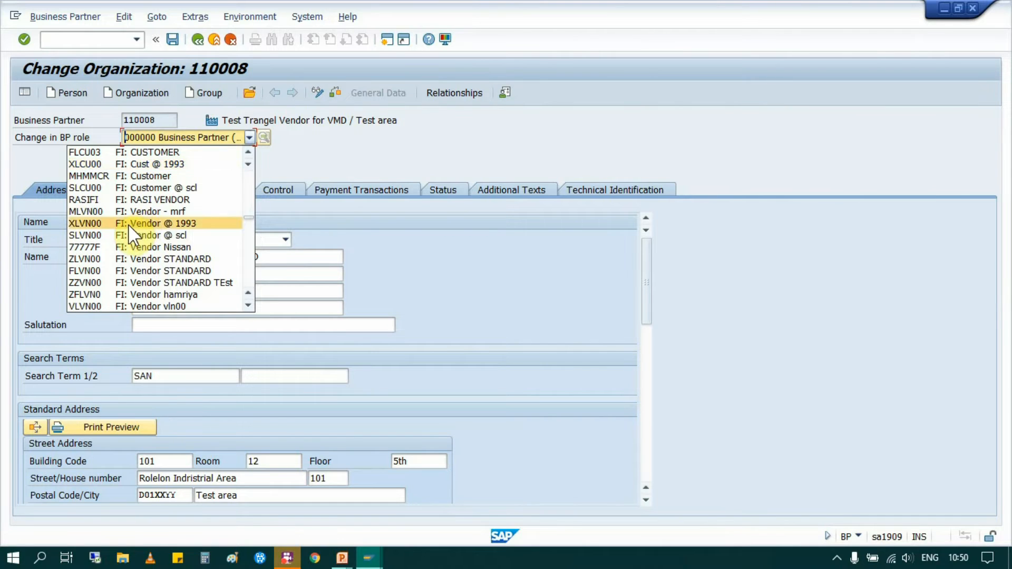
pyautogui.click(146, 271)
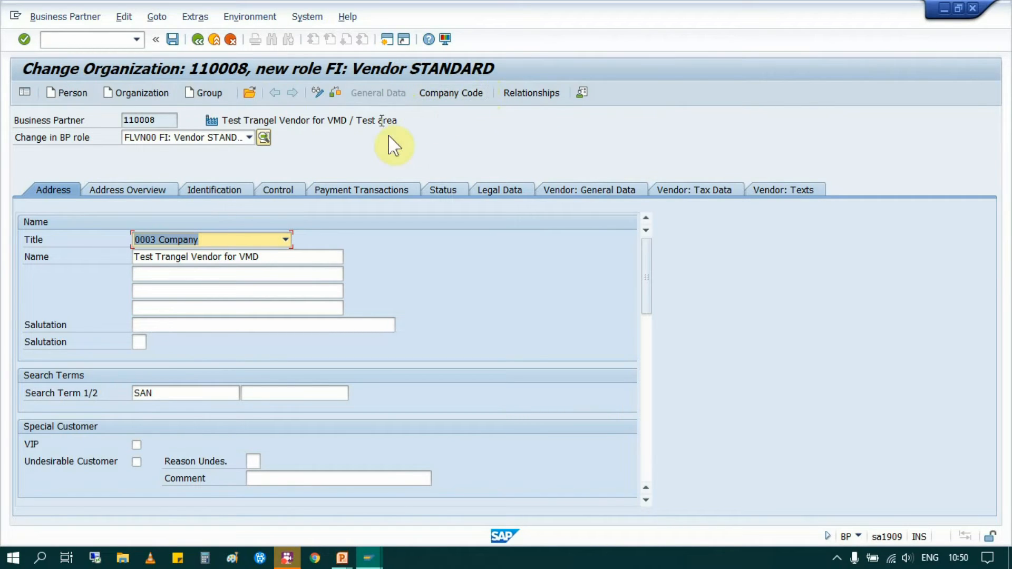
# - Open the vendor's company code data and create it for company code IN00
pyautogui.click(451, 93)
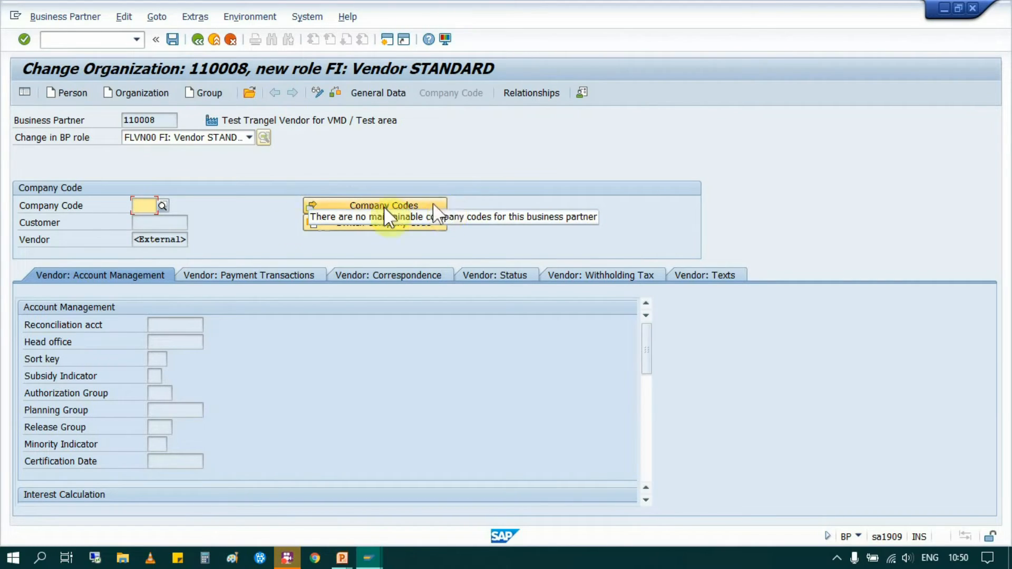
pyautogui.click(141, 203)
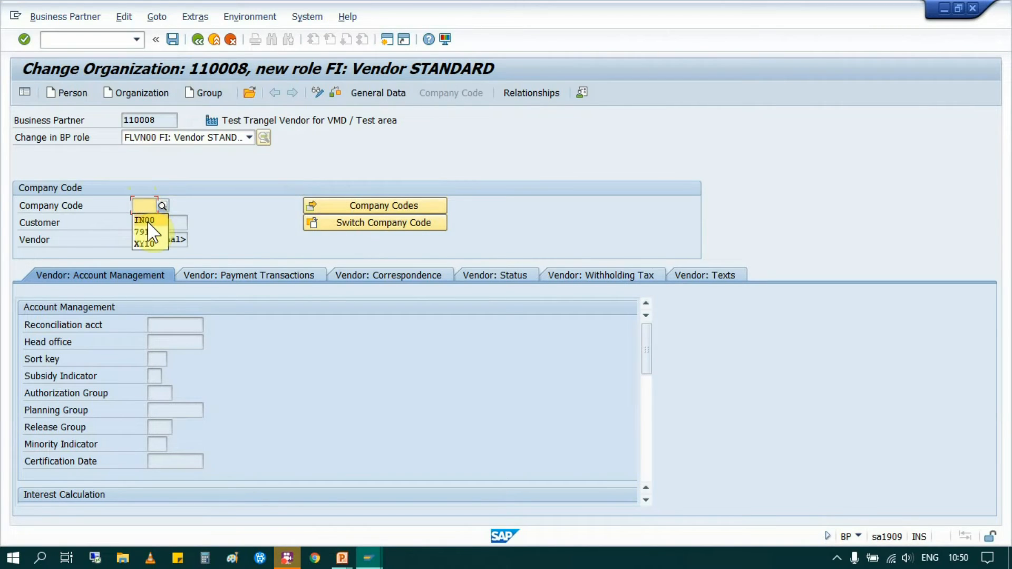
pyautogui.click(147, 220)
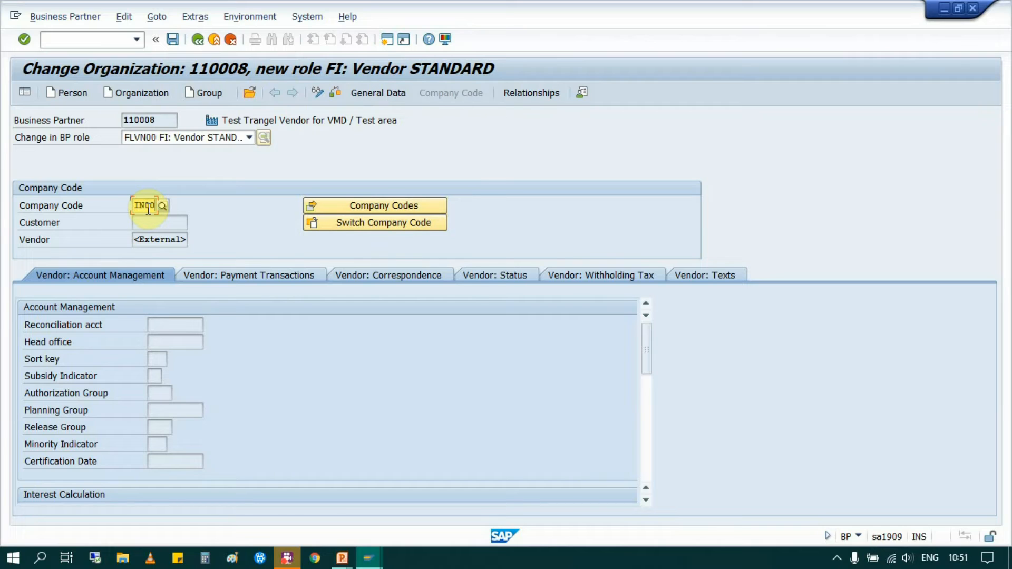
pyautogui.press('Return')
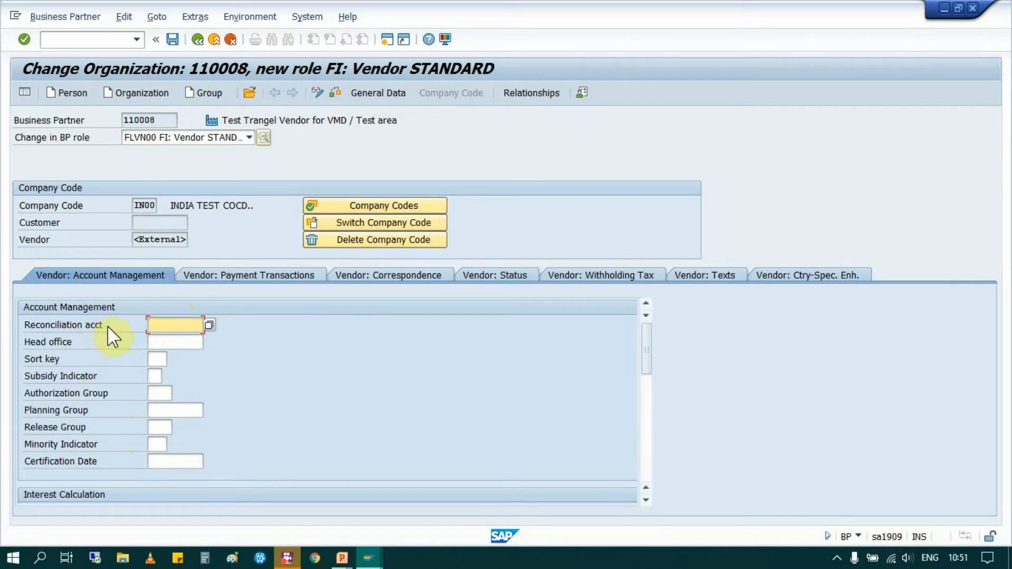
# - Set the vendor's reconciliation account to 160000 in the account management data for company code IN00
pyautogui.click(82, 325)
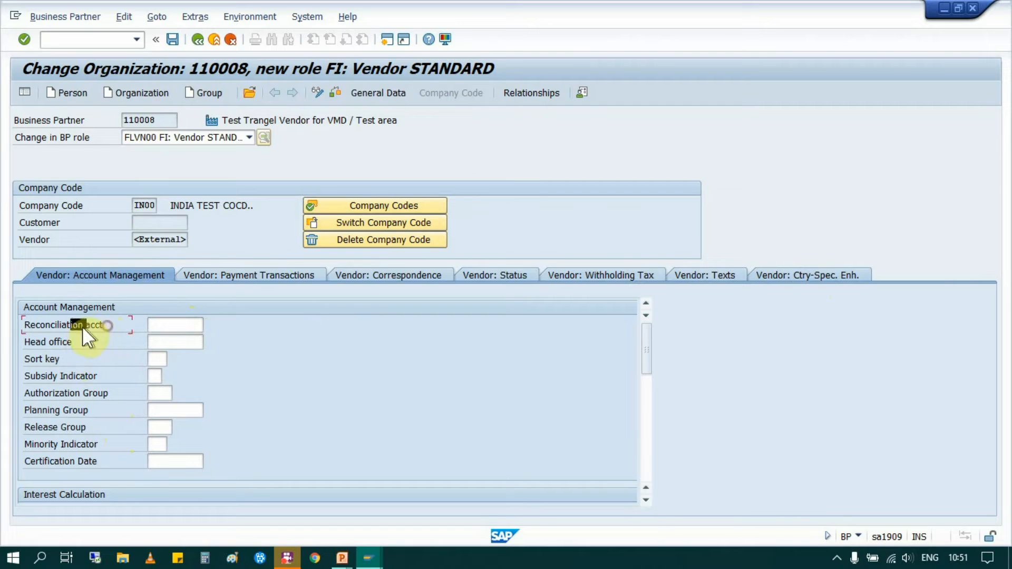
pyautogui.click(179, 320)
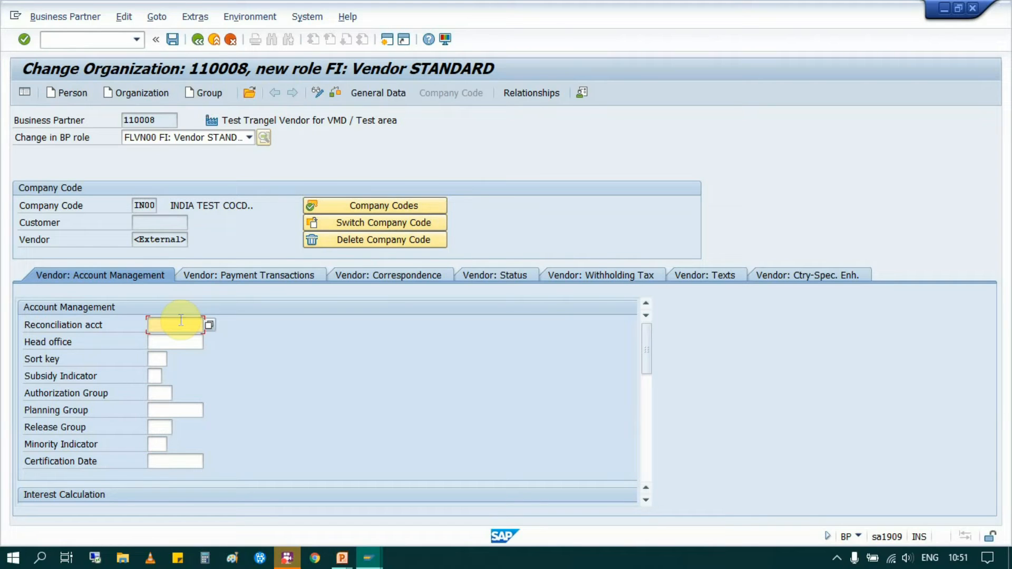
pyautogui.write('1')
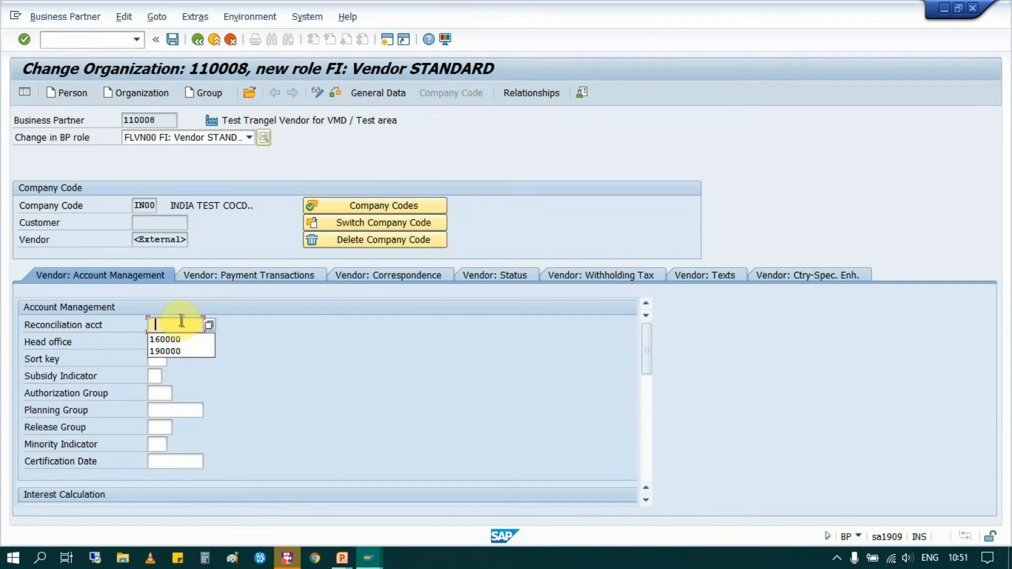
pyautogui.click(176, 340)
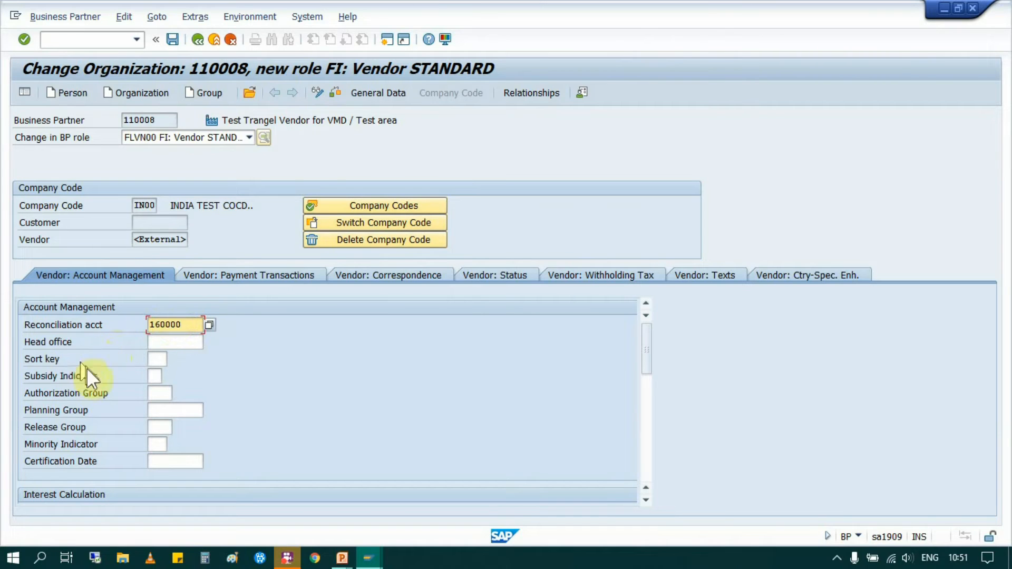
pyautogui.scroll(-2, 91, 410)
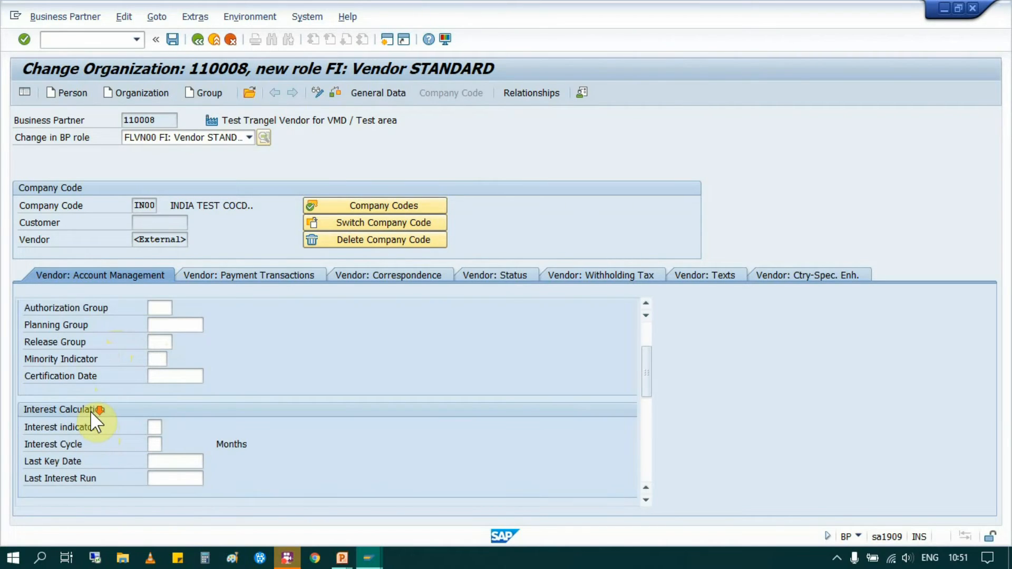
pyautogui.scroll(-2, 84, 409)
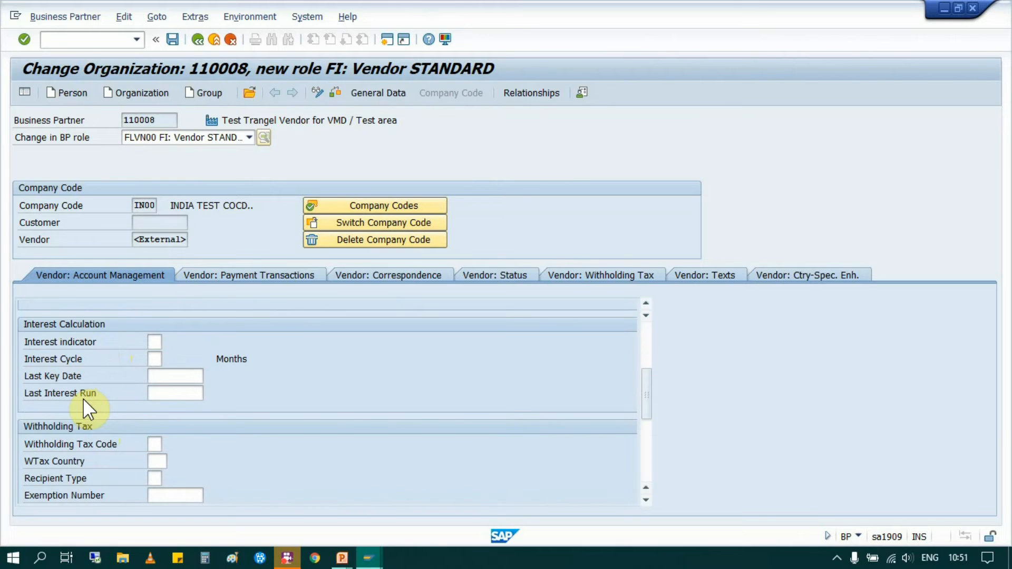
pyautogui.scroll(-2, 83, 401)
pyautogui.scroll(-1, 82, 403)
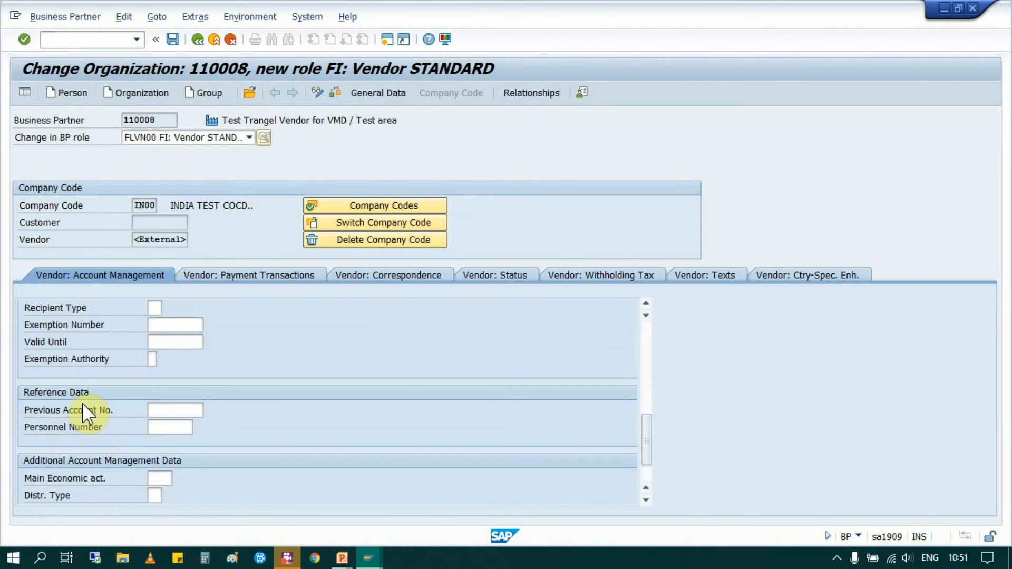
pyautogui.scroll(7, 82, 402)
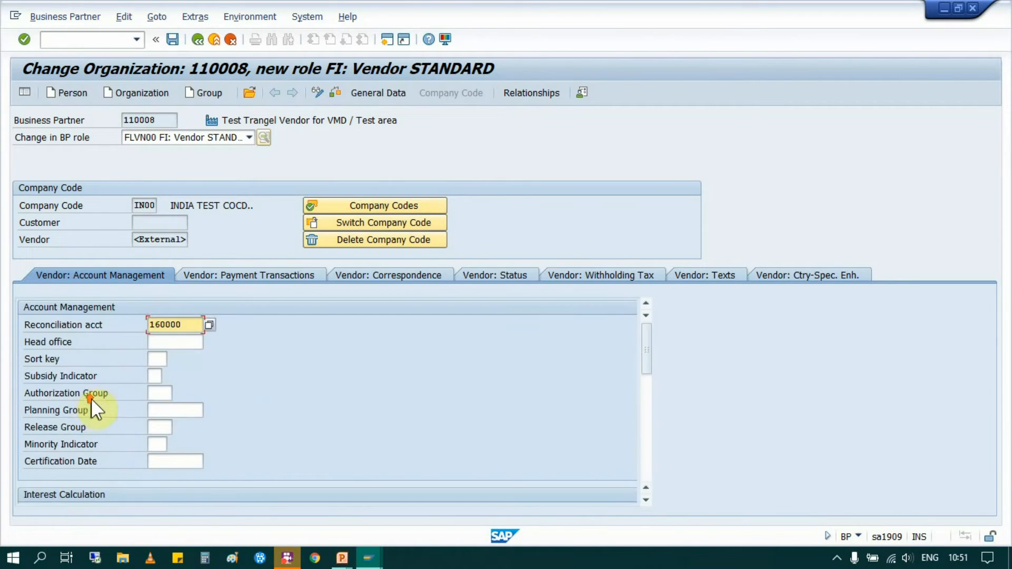
# - Set the payment terms and credit memo payment term to 0001 and enable the double invoice check in the vendor's payment transactions
pyautogui.click(210, 271)
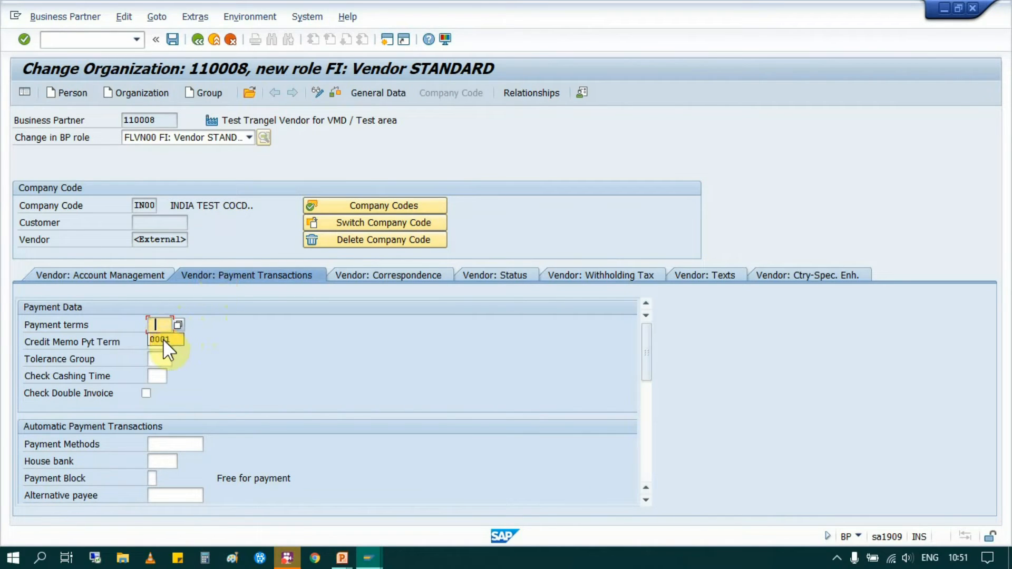
pyautogui.write('0001')
pyautogui.click(169, 345)
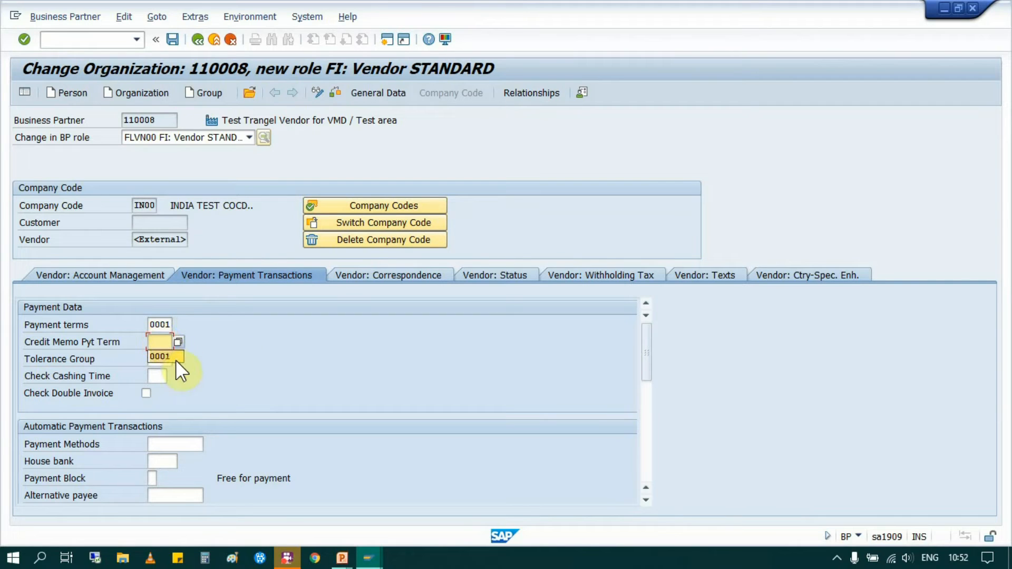
pyautogui.click(176, 359)
pyautogui.click(165, 359)
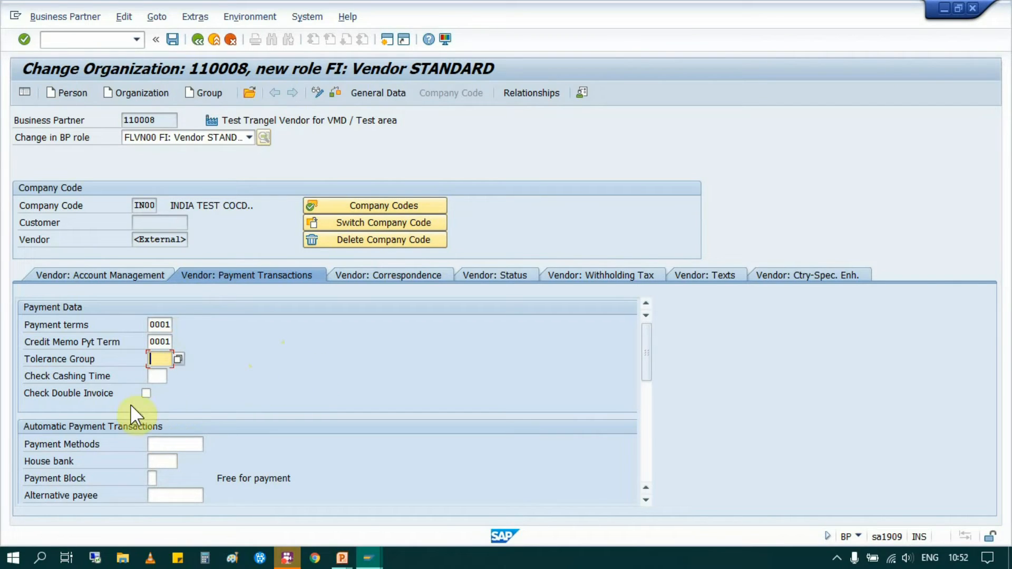
pyautogui.click(147, 392)
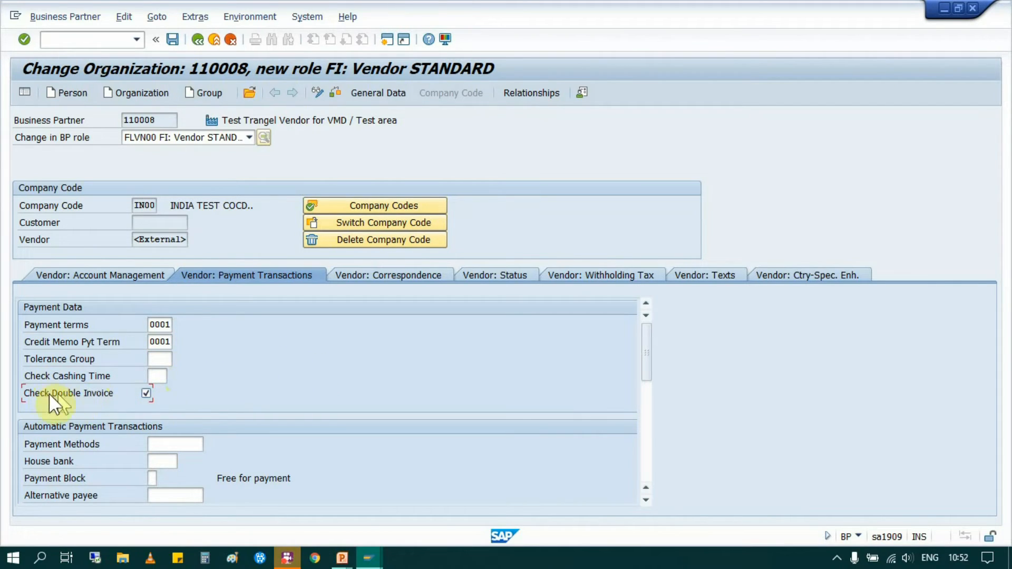
pyautogui.scroll(-2, 285, 377)
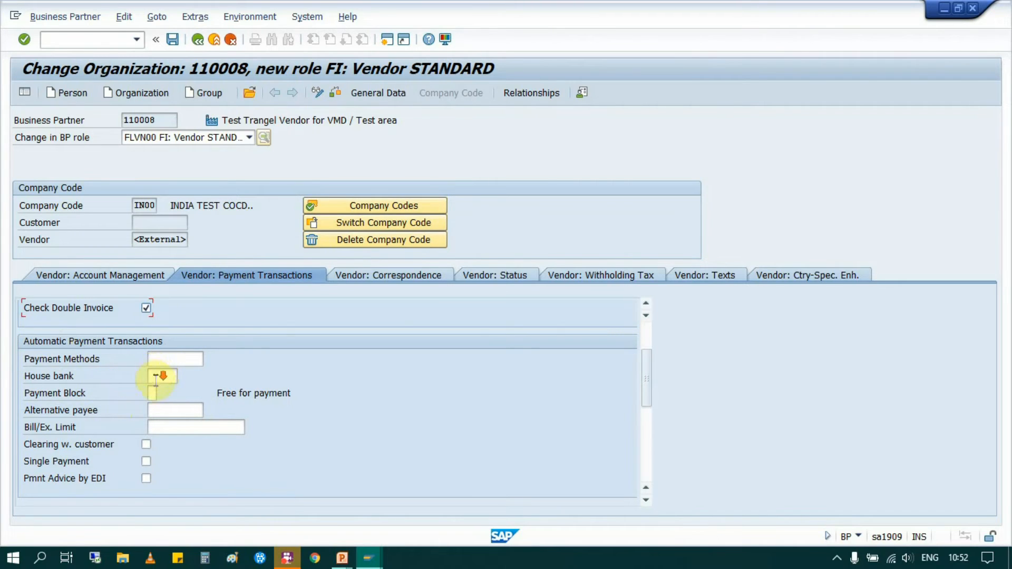
pyautogui.scroll(-5, 155, 378)
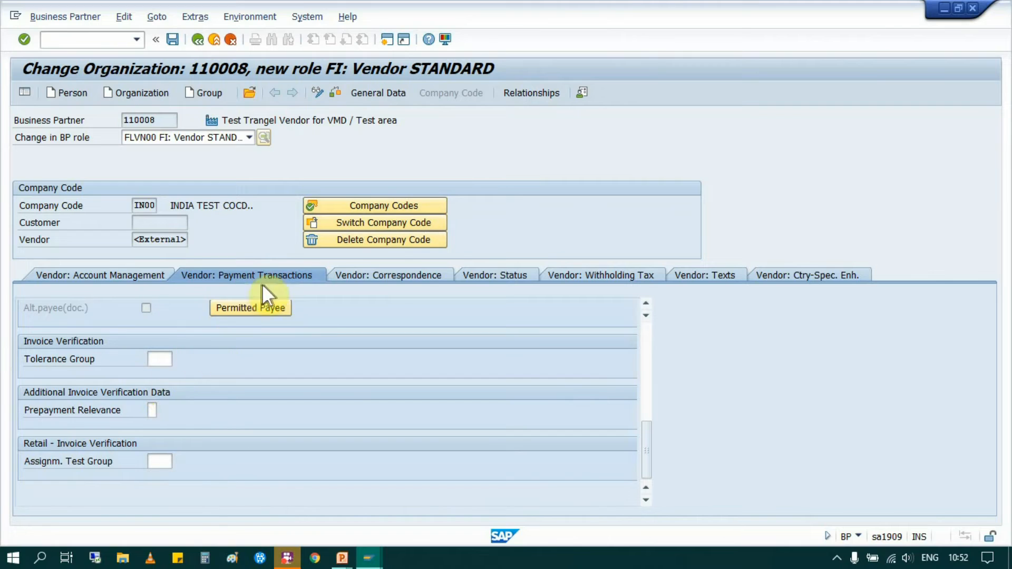
# - Review the vendor's correspondence, status, withholding tax, texts and country-specific enhancement data, then return to account management
pyautogui.click(406, 275)
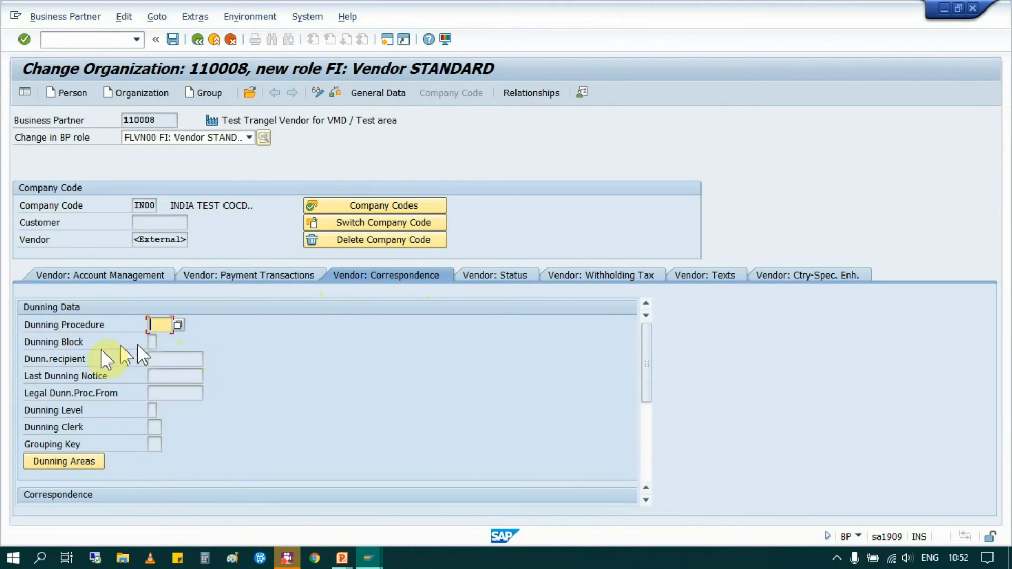
pyautogui.click(506, 276)
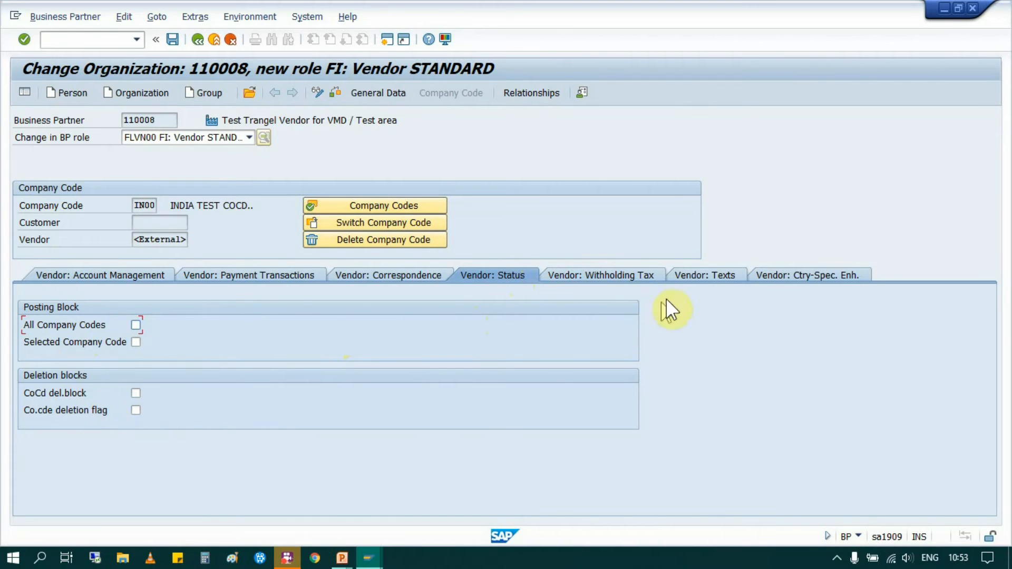
pyautogui.click(612, 277)
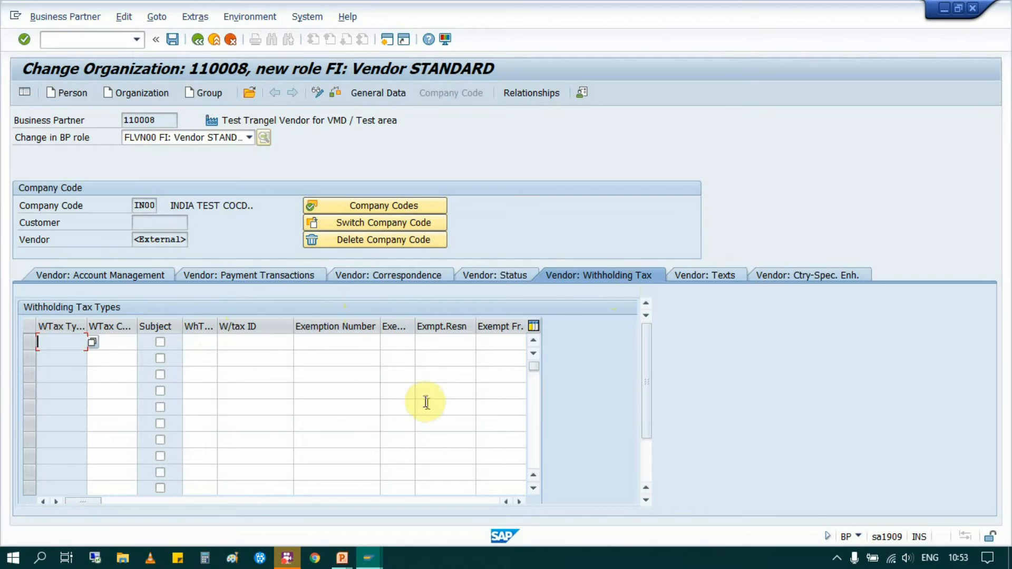
pyautogui.click(692, 280)
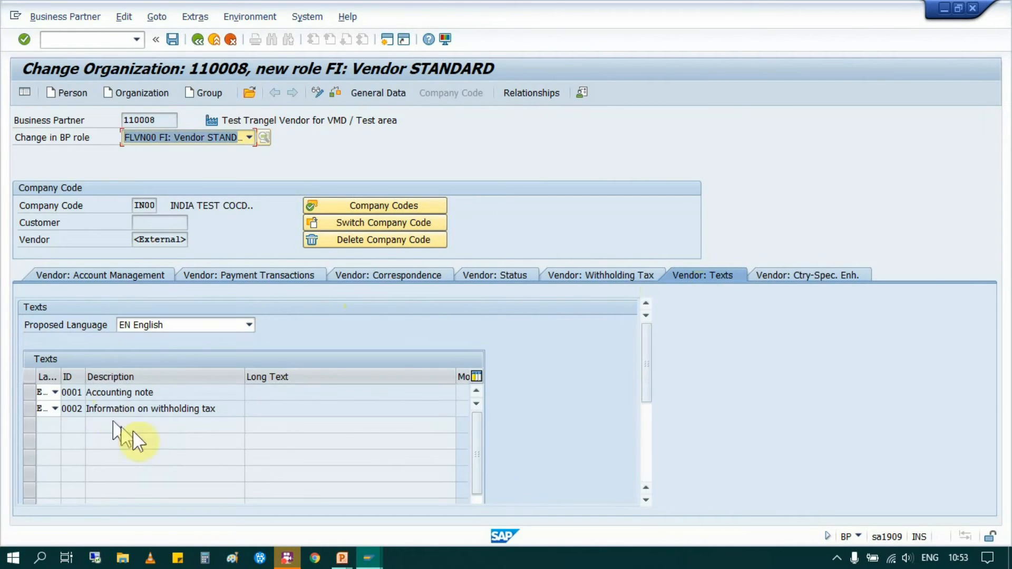
pyautogui.click(816, 277)
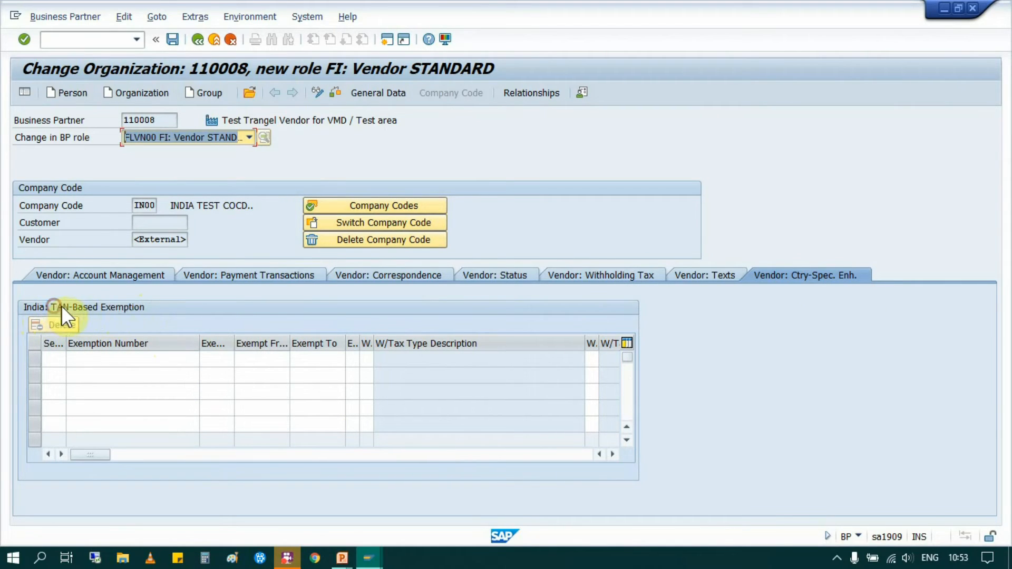
pyautogui.click(49, 359)
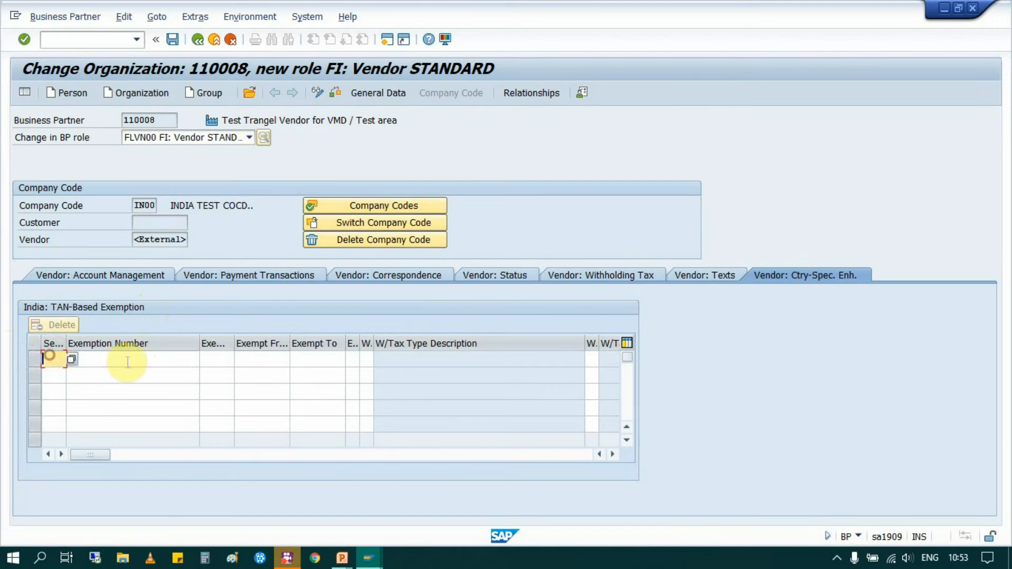
pyautogui.click(128, 362)
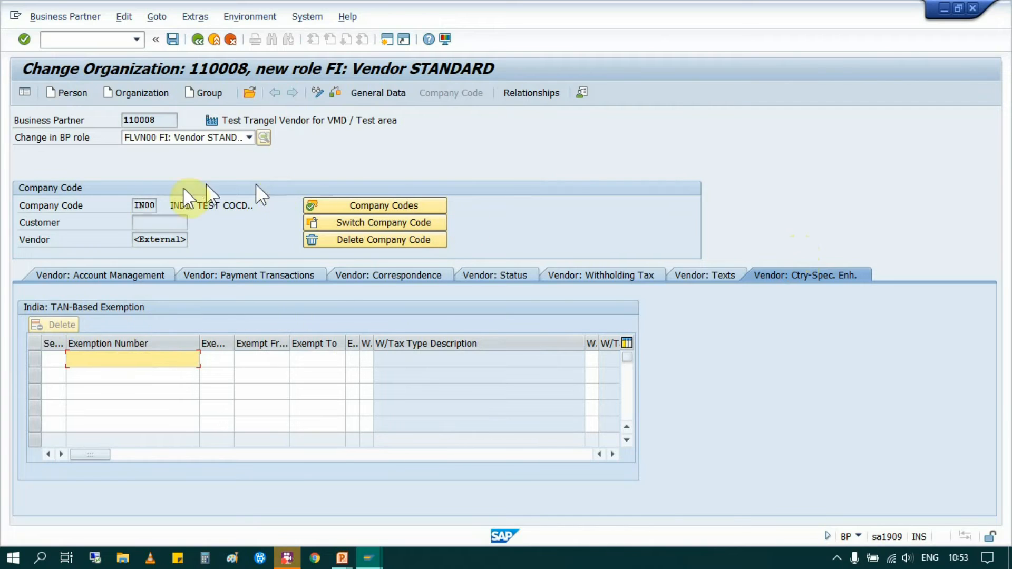
pyautogui.click(118, 273)
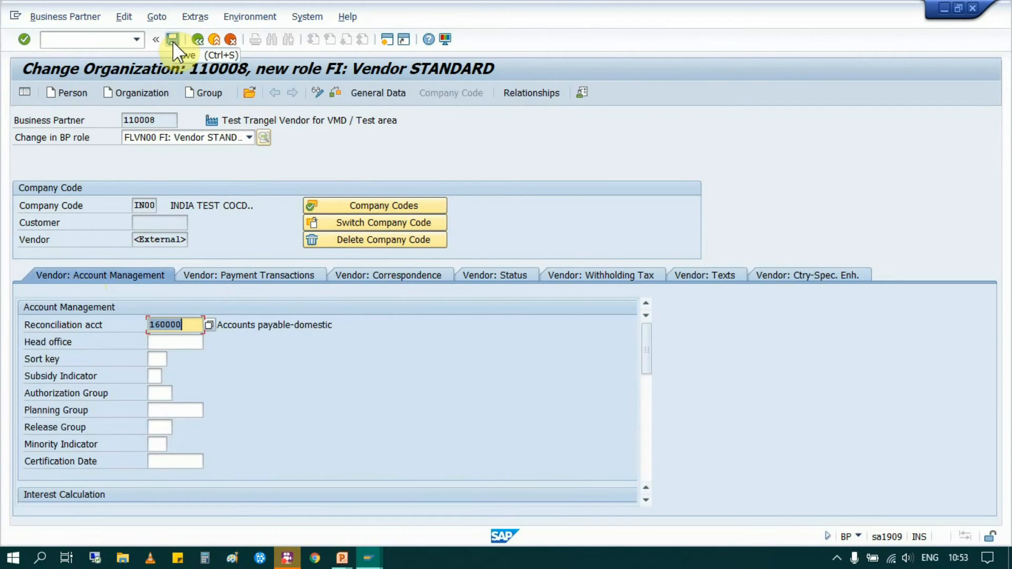
# - Try to save the vendor, and complete the registered office in the legal data with country IE and region D
pyautogui.click(171, 40)
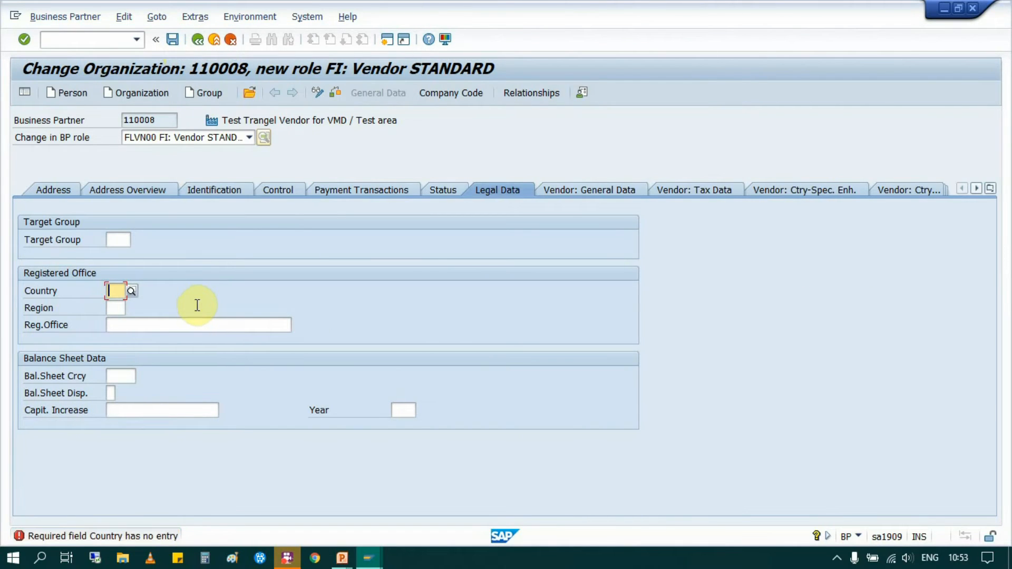
pyautogui.click(114, 305)
pyautogui.press('Tab')
pyautogui.write('D')
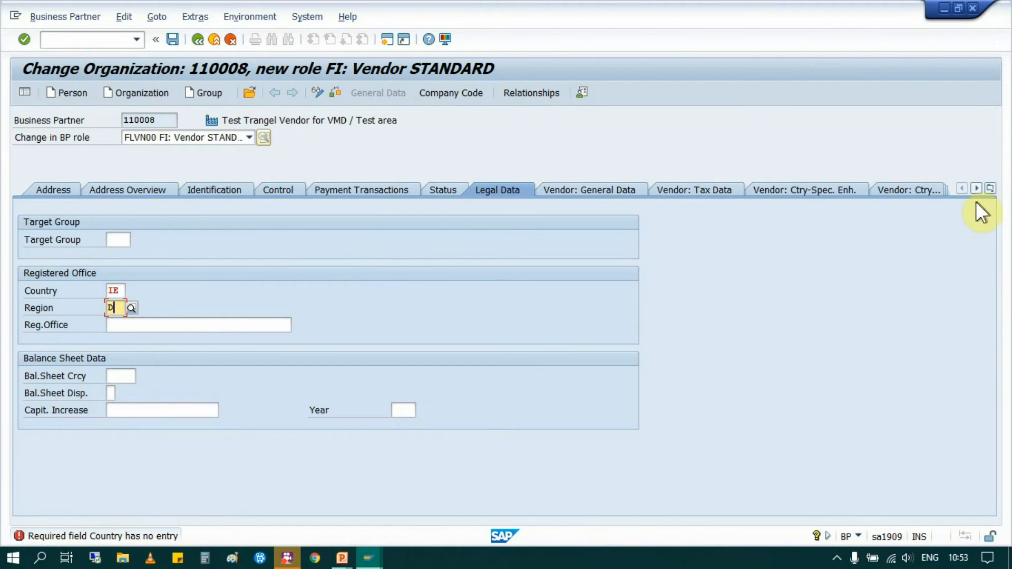
pyautogui.click(990, 189)
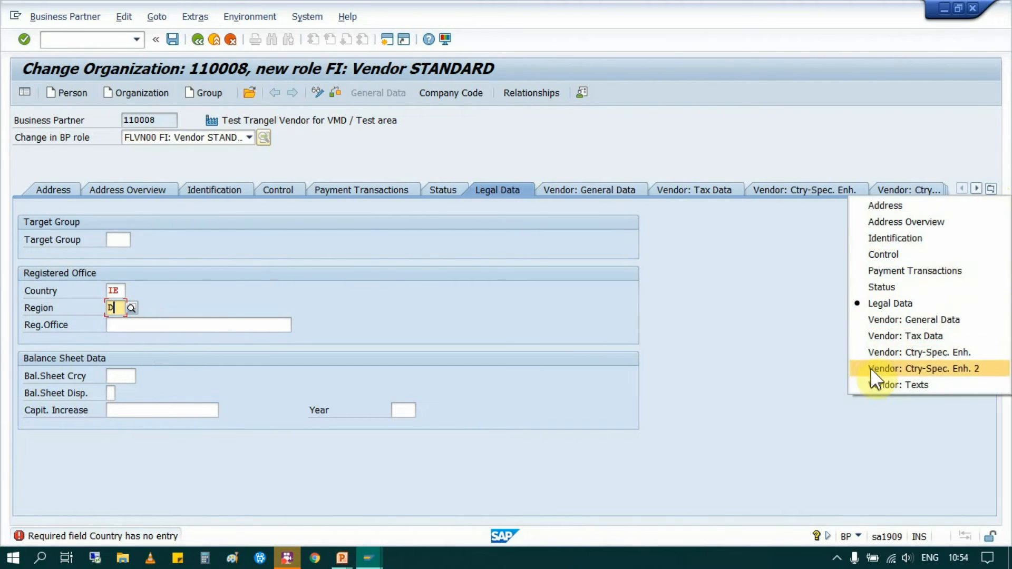
pyautogui.click(748, 285)
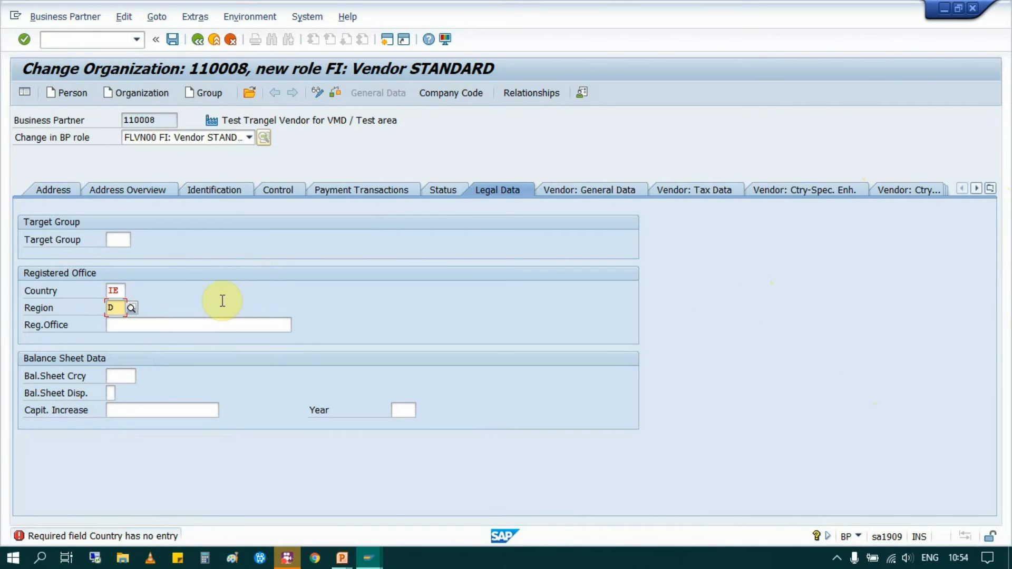
pyautogui.press('Return')
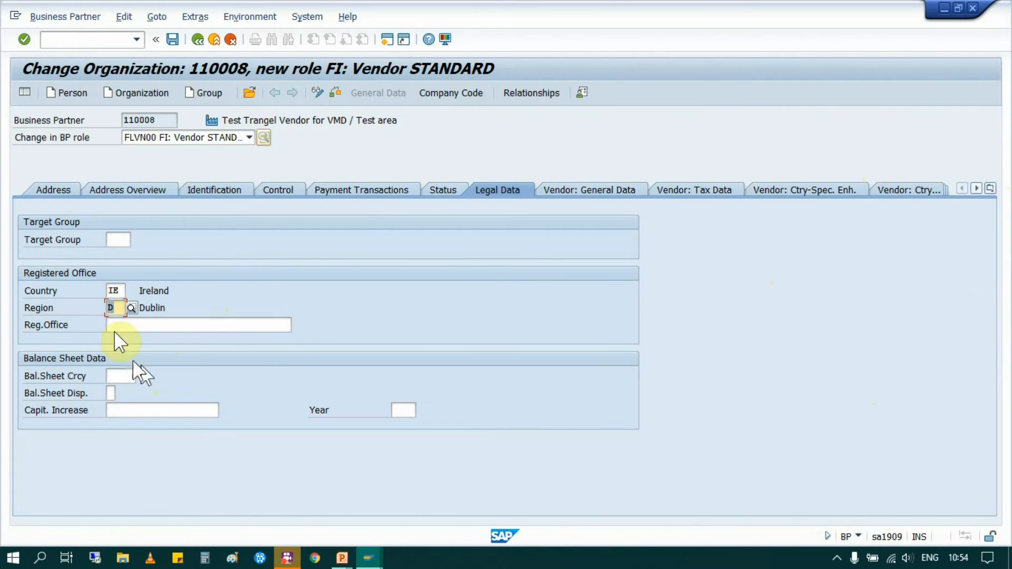
# - Check the business partner data for errors and save the FI vendor role changes
pyautogui.click(336, 93)
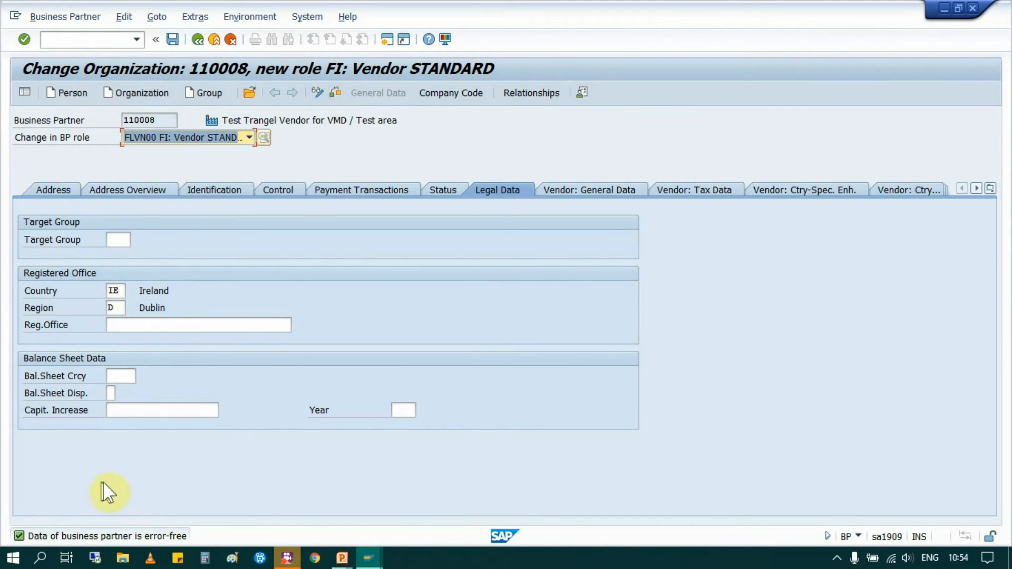
pyautogui.click(173, 39)
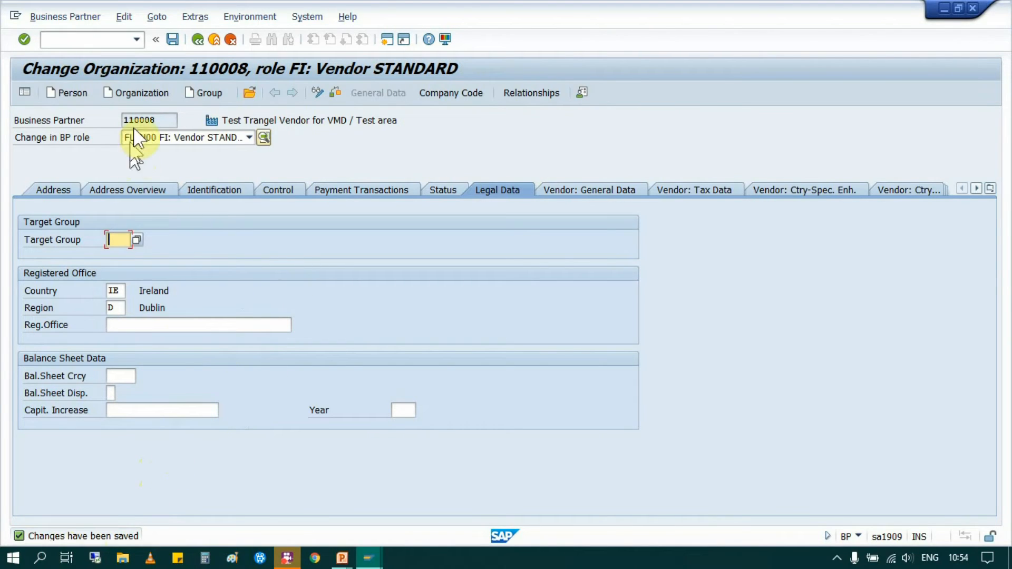
pyautogui.click(160, 118)
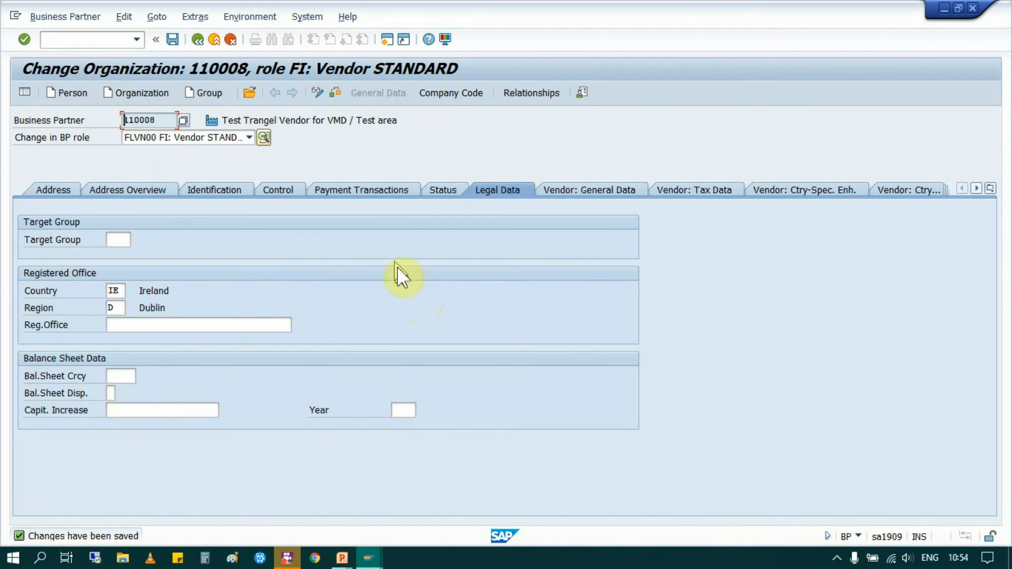
# - Switch the business partner's role to FLVN01 Supplier vendor STANDARD
pyautogui.click(450, 189)
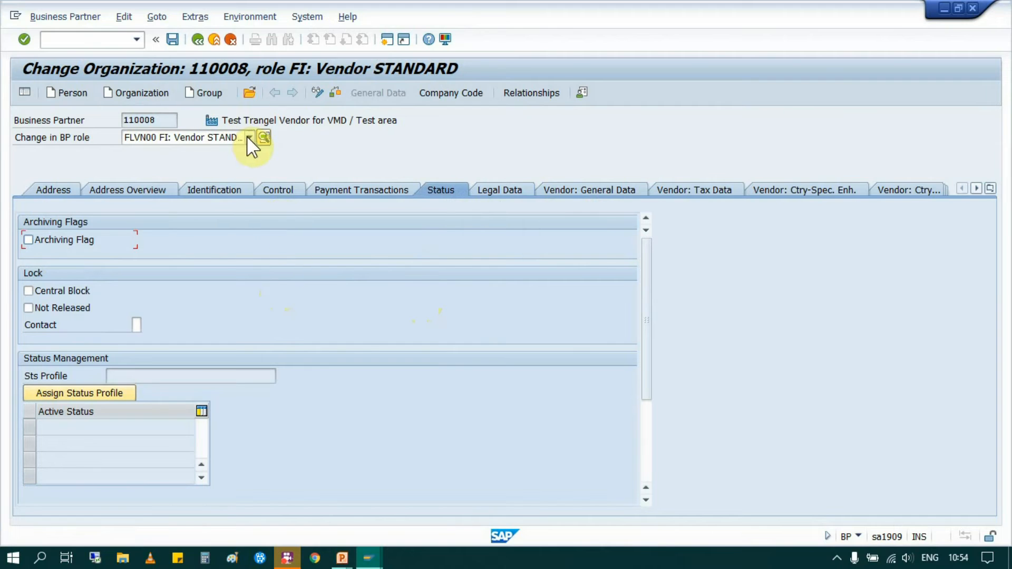
pyautogui.hotkey('alt', 'Tab')
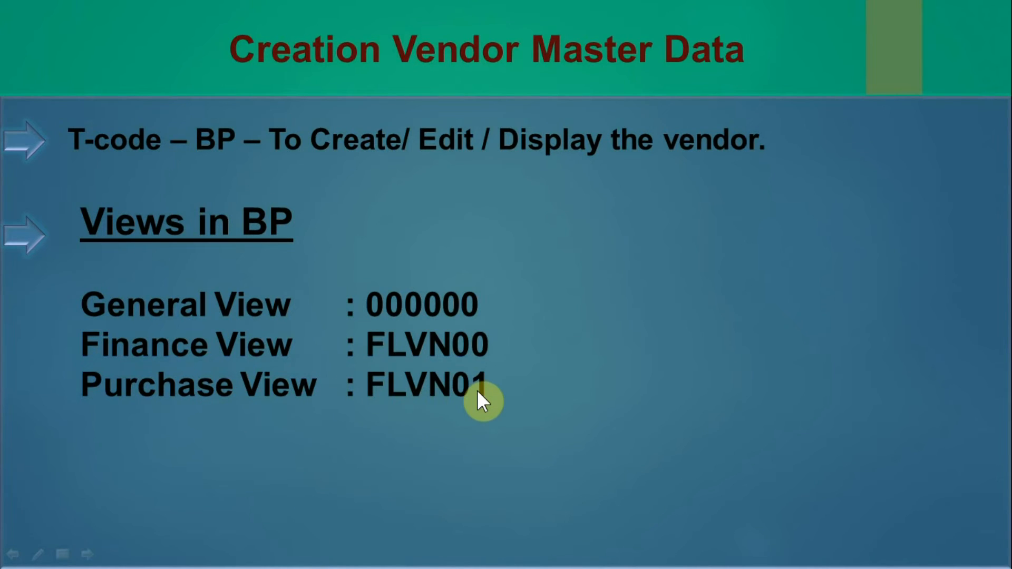
pyautogui.hotkey('alt', 'Tab')
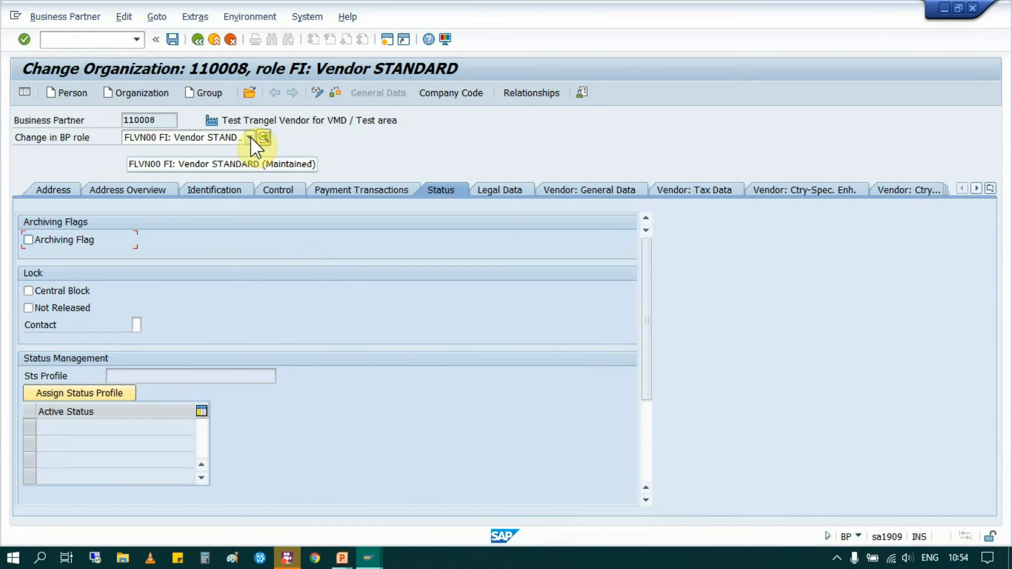
pyautogui.click(252, 138)
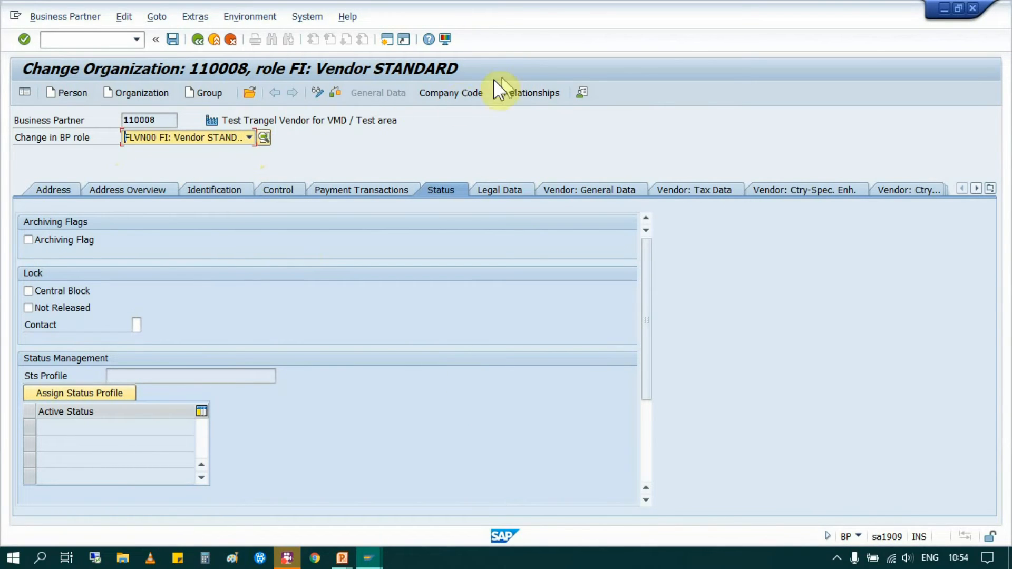
pyautogui.click(58, 190)
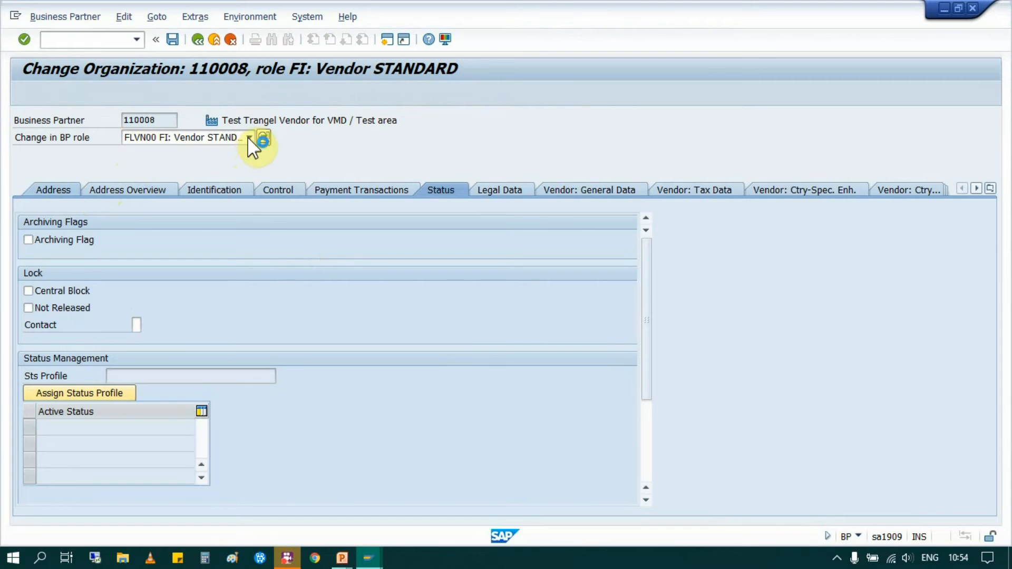
pyautogui.click(249, 137)
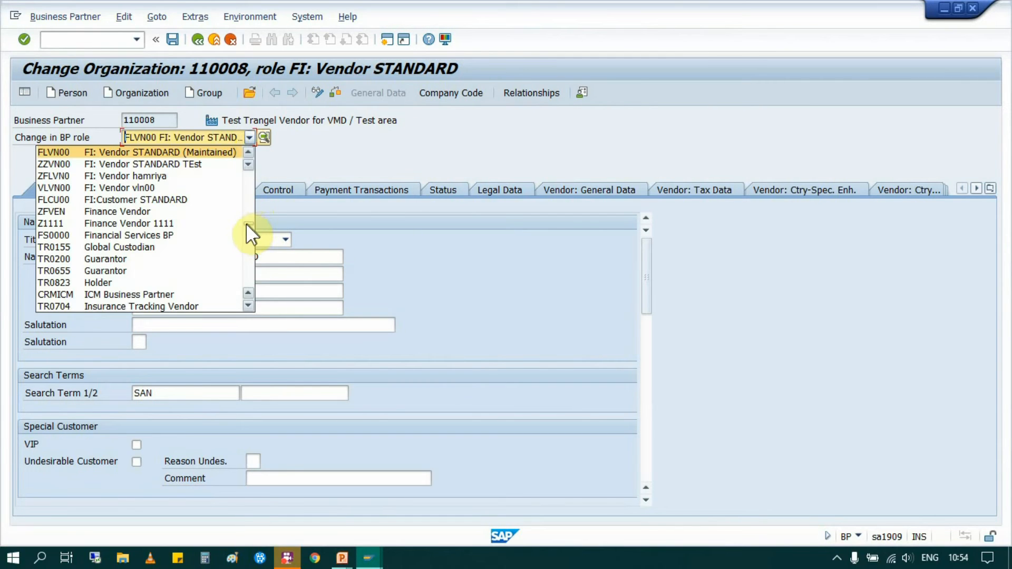
pyautogui.moveTo(247, 225); pyautogui.dragTo(249, 255)
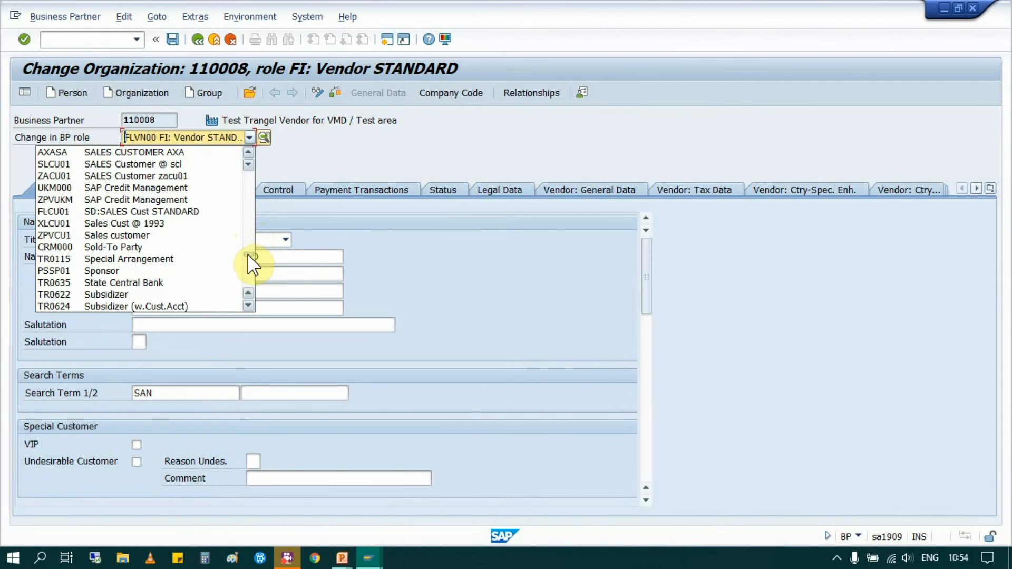
pyautogui.click(248, 255)
pyautogui.scroll(-2, 122, 231)
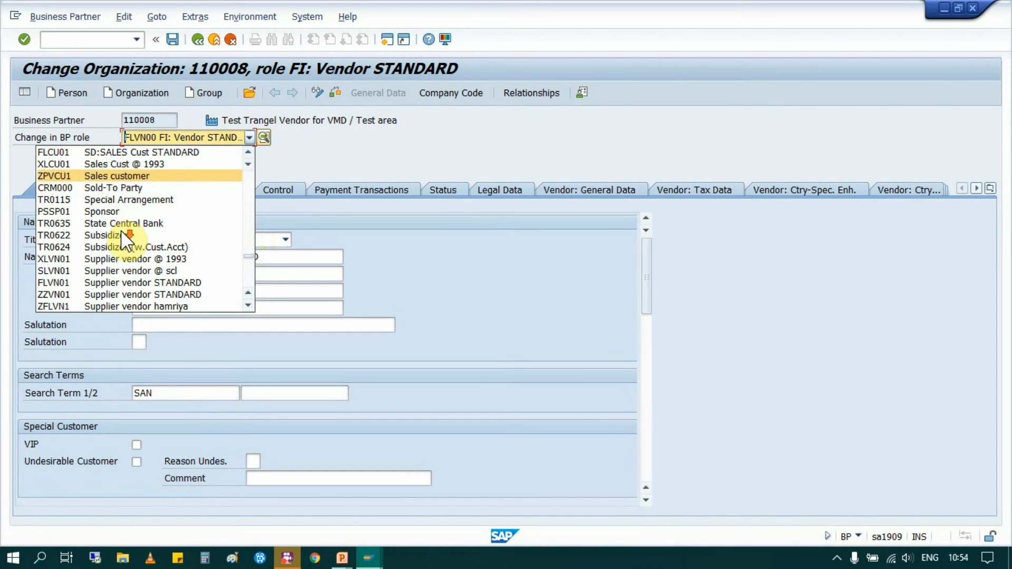
pyautogui.click(128, 283)
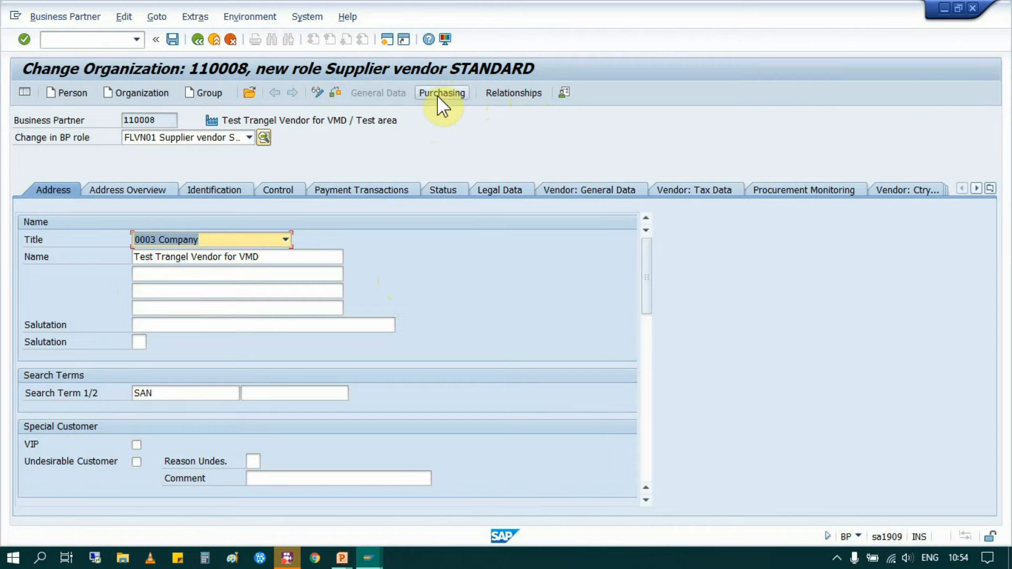
# - Open the purchasing data of the supplier role and assign purchasing organization IND0 (INDIA Purch. Org)
pyautogui.click(224, 258)
pyautogui.click(142, 206)
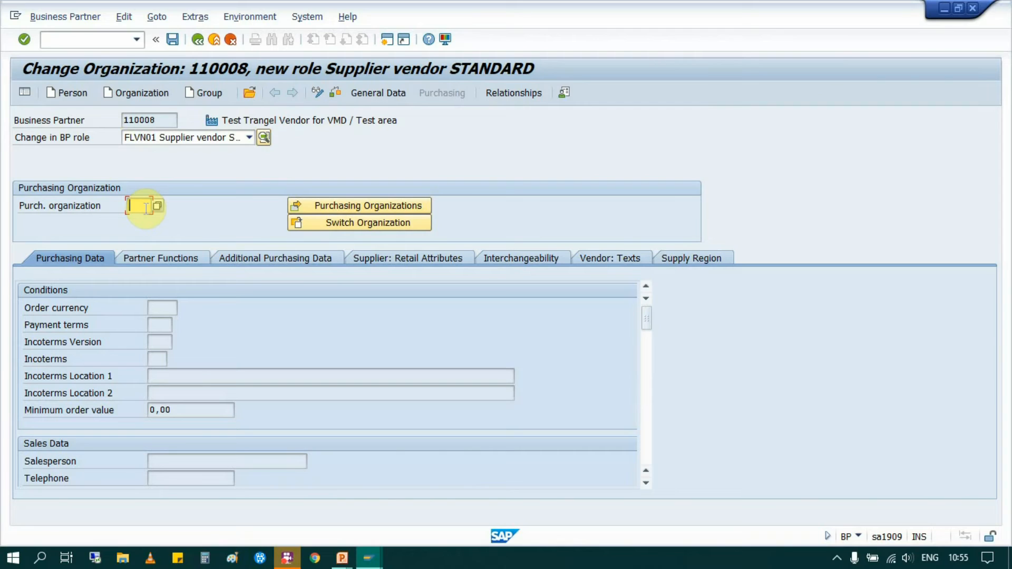
pyautogui.click(146, 208)
pyautogui.click(138, 219)
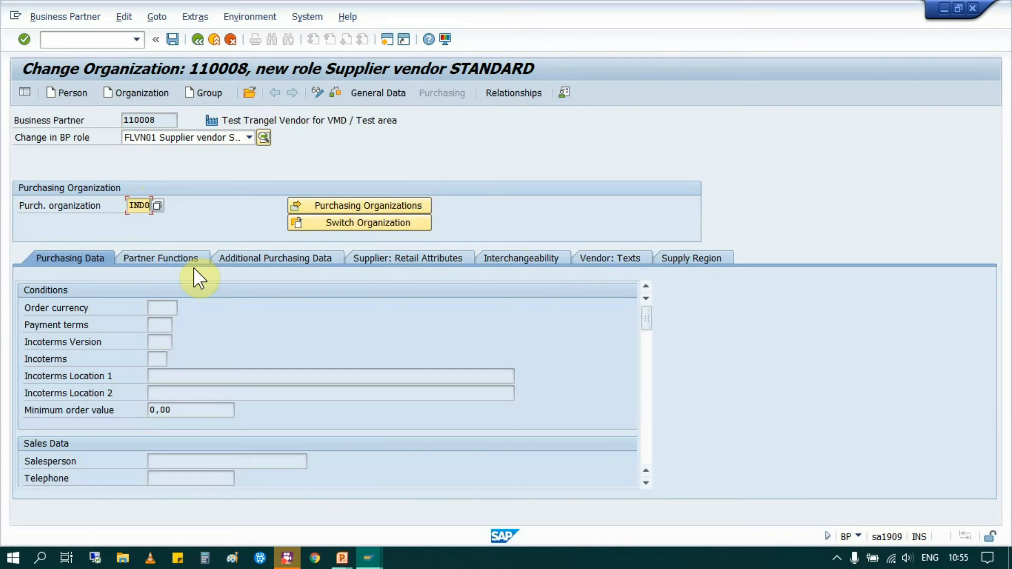
pyautogui.press('Return')
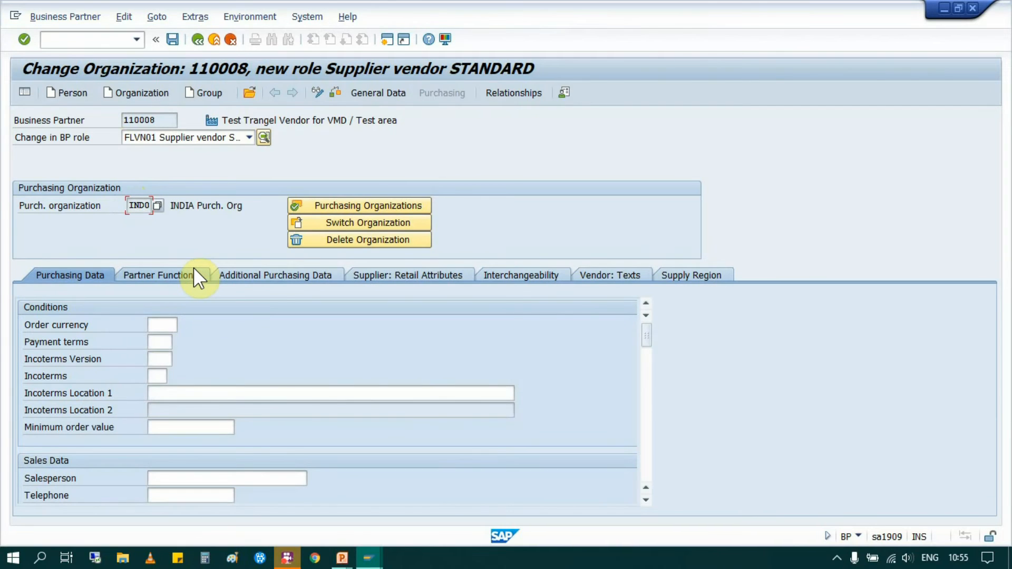
# - Set the order currency to INR and the payment terms to 0001 in the purchasing conditions
pyautogui.click(161, 327)
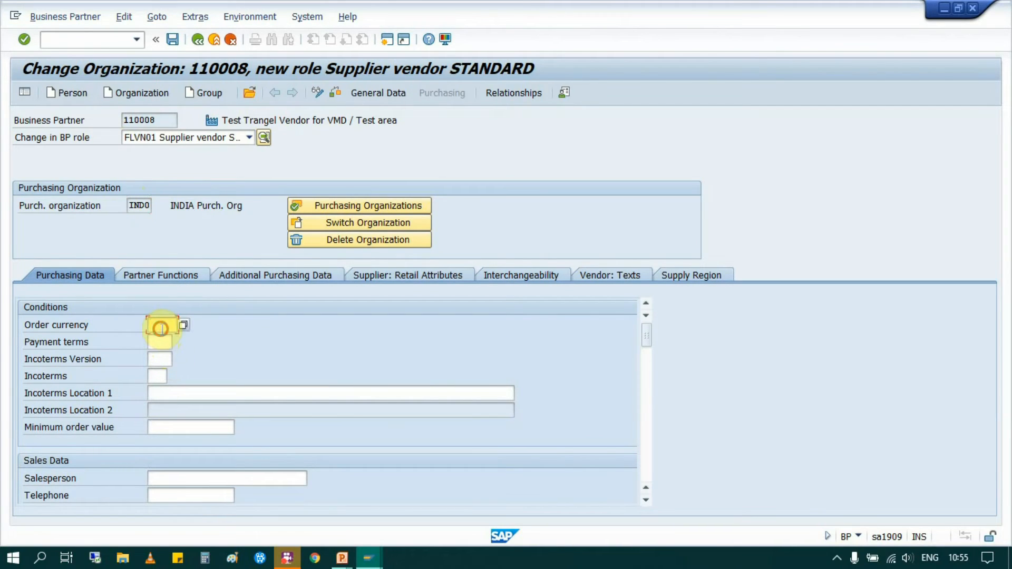
pyautogui.click(161, 342)
pyautogui.click(160, 343)
pyautogui.click(161, 352)
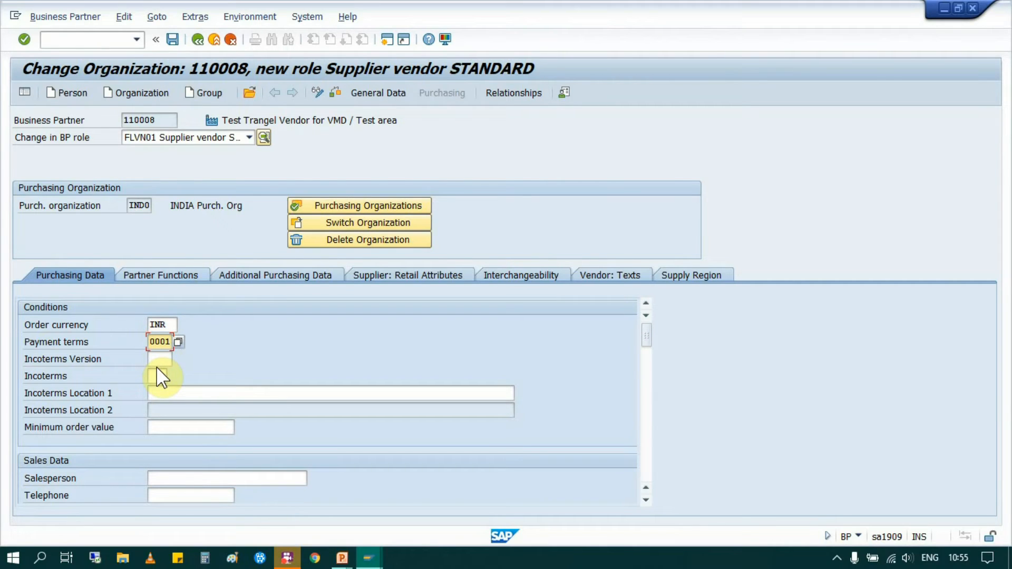
# - Enable GR-based invoice verification and service-based invoice verification in the vendor's purchasing control data
pyautogui.scroll(-3, 151, 441)
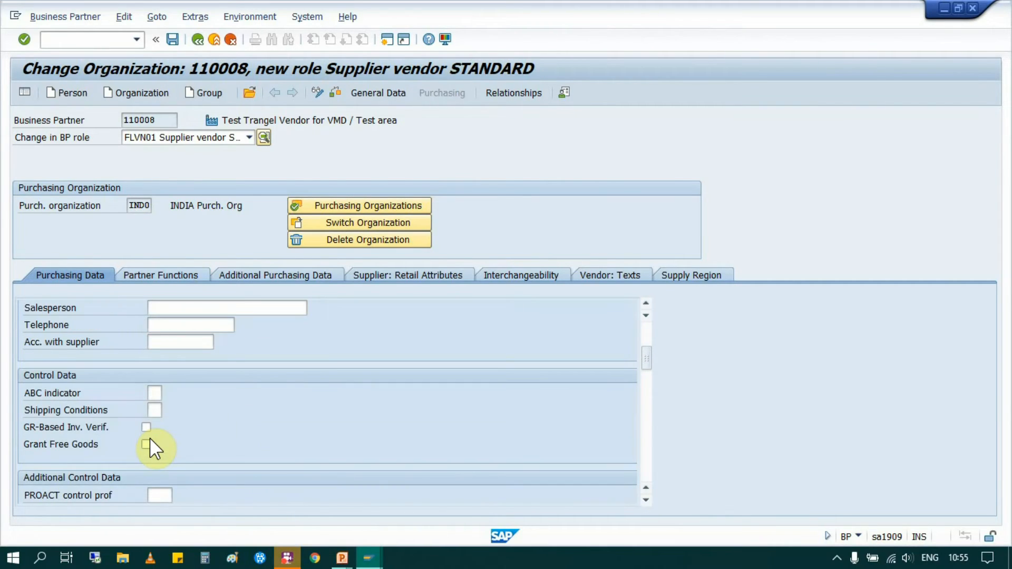
pyautogui.scroll(-3, 150, 440)
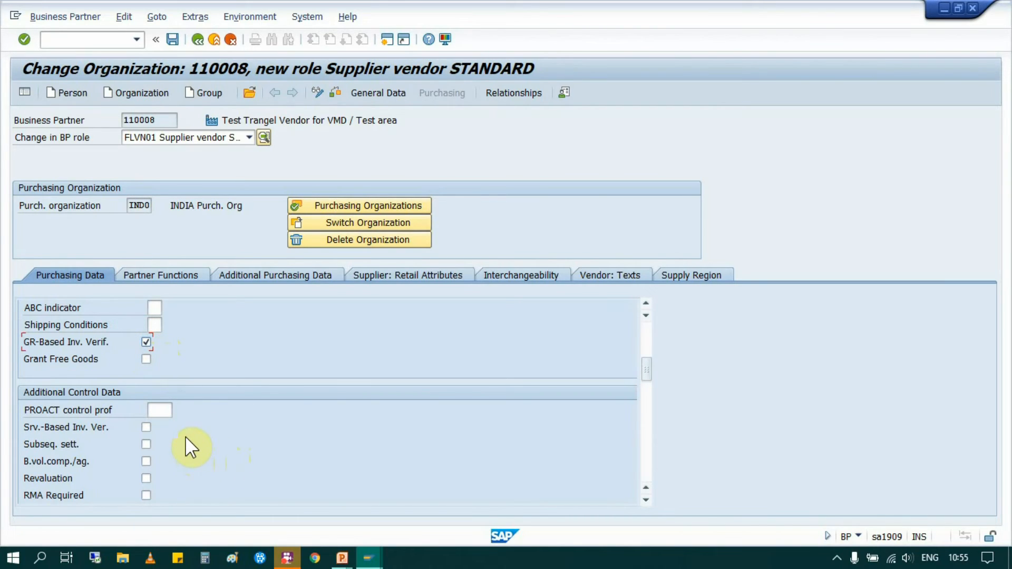
pyautogui.scroll(-2, 186, 437)
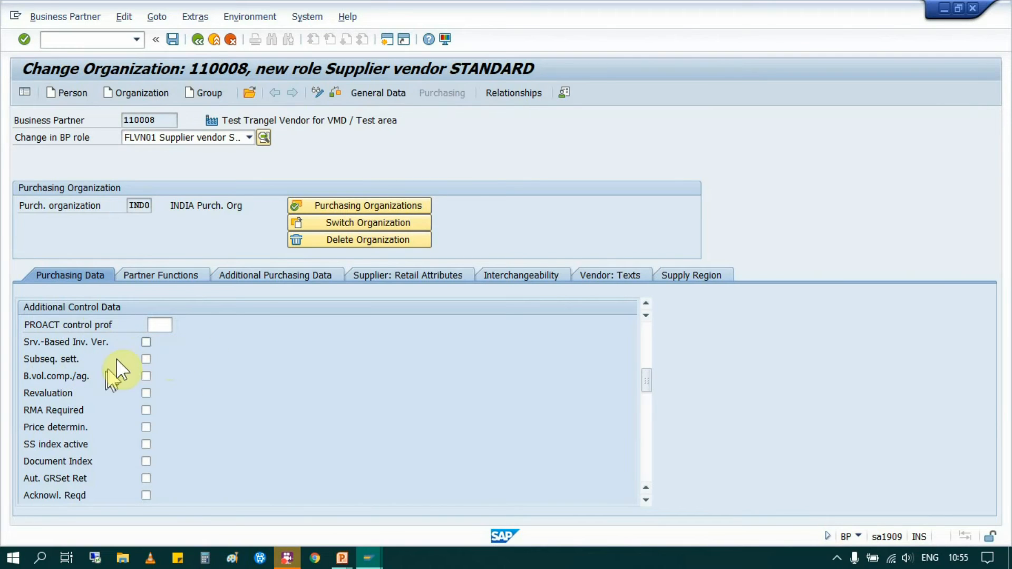
pyautogui.click(146, 342)
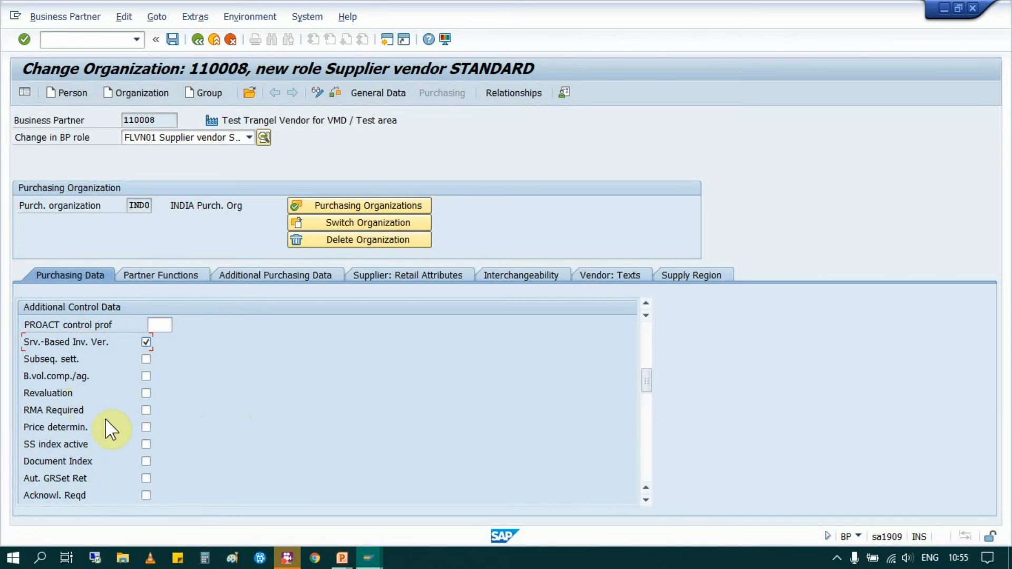
# - Enable Automatic PO in the additional purchasing data, leaving the purchasing group blank
pyautogui.scroll(-2, 106, 418)
pyautogui.scroll(-2, 106, 419)
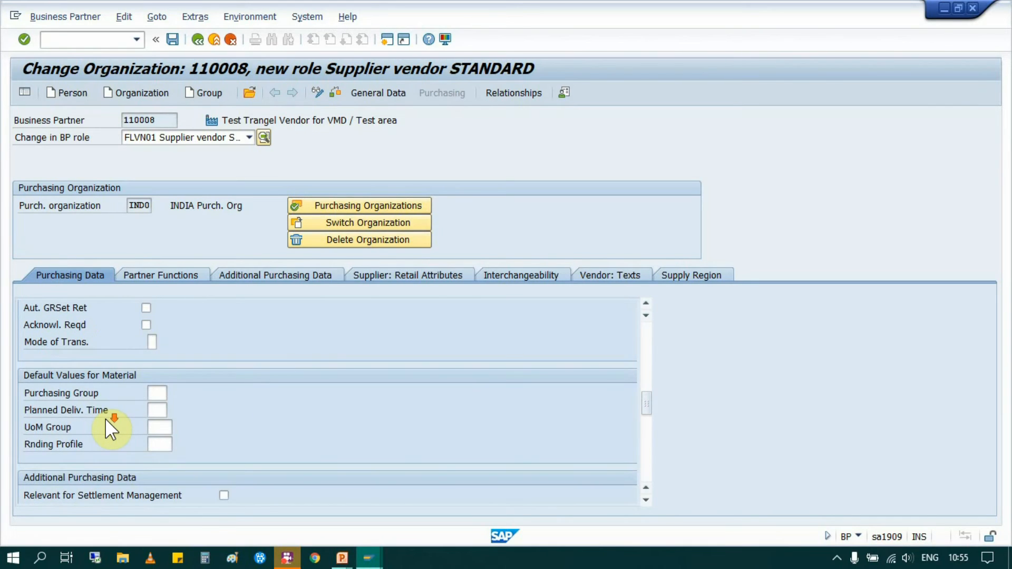
pyautogui.click(157, 393)
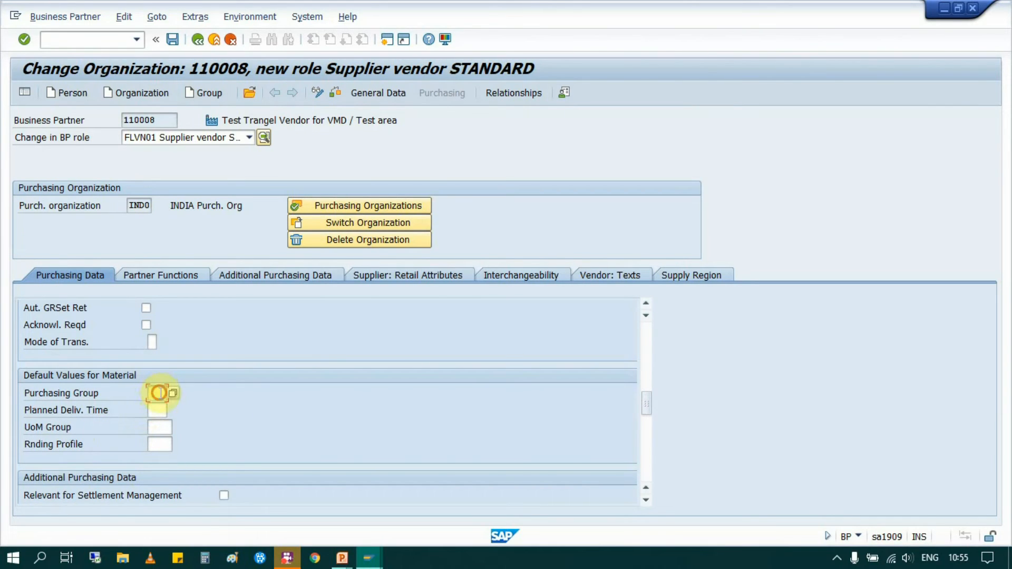
pyautogui.scroll(-2, 149, 434)
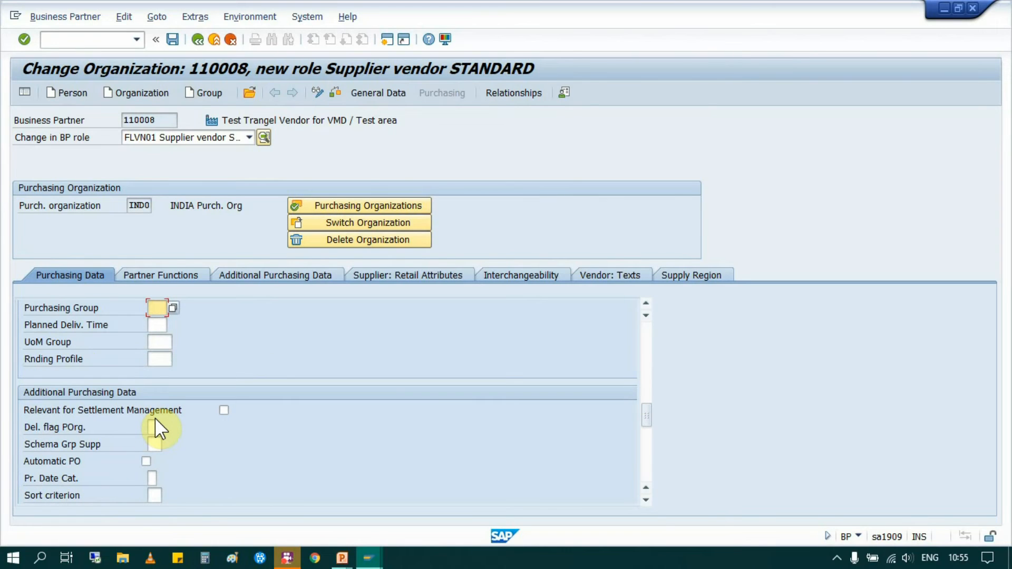
pyautogui.click(146, 462)
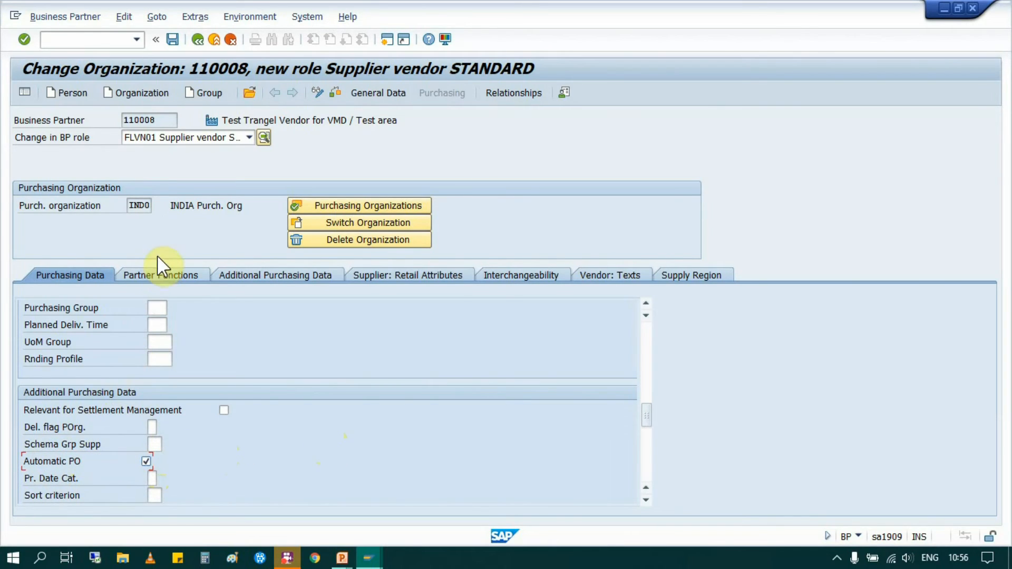
# - Review the vendor's partner functions, additional purchasing data, retail attributes, interchangeability, texts and supply region
pyautogui.click(153, 271)
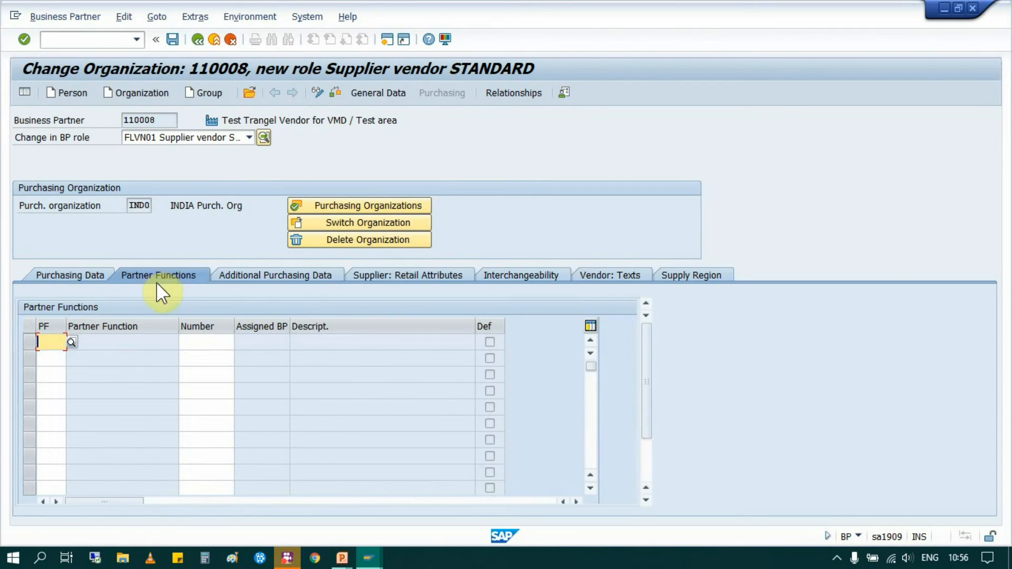
pyautogui.click(208, 341)
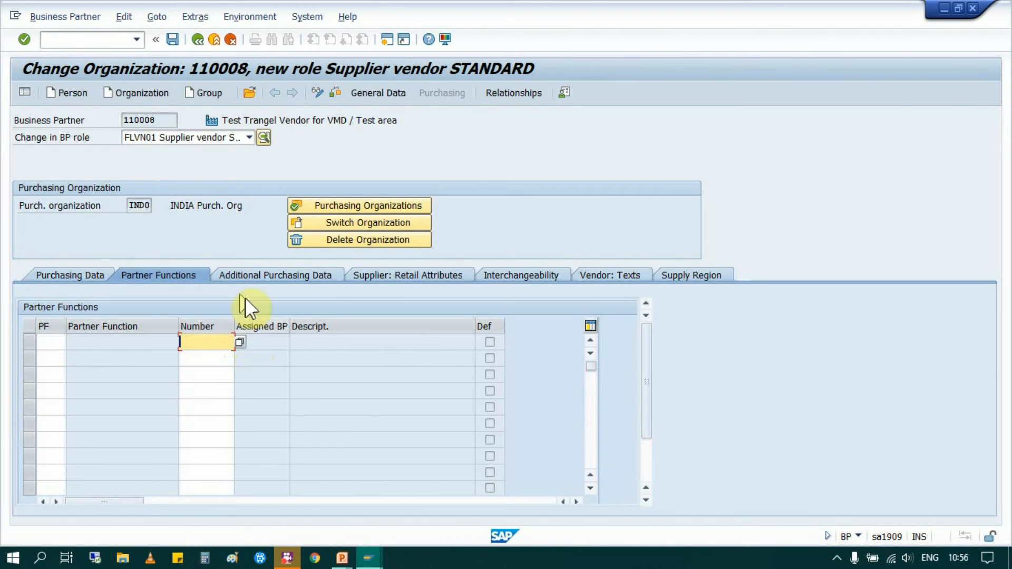
pyautogui.click(262, 271)
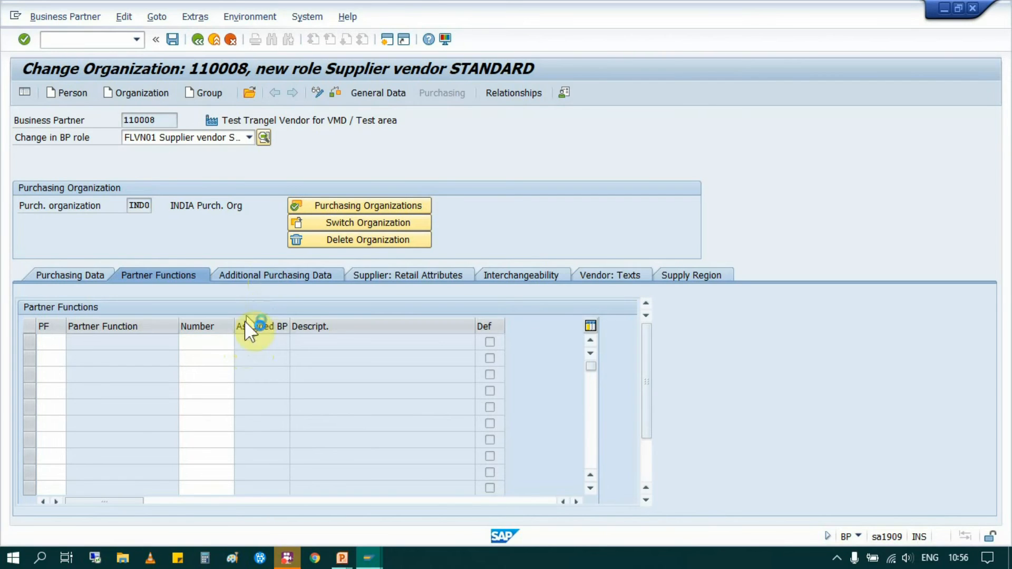
pyautogui.click(391, 274)
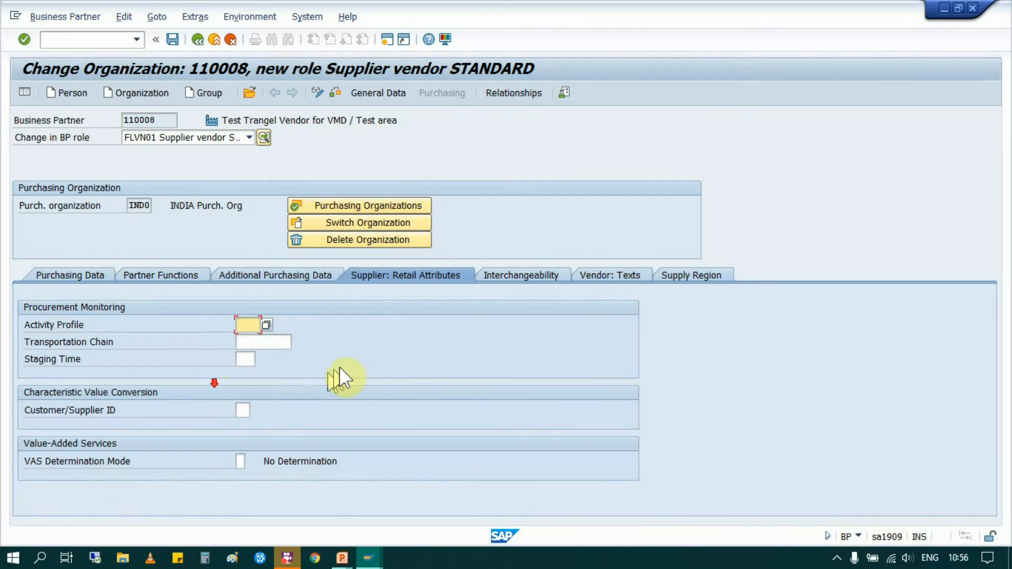
pyautogui.click(526, 275)
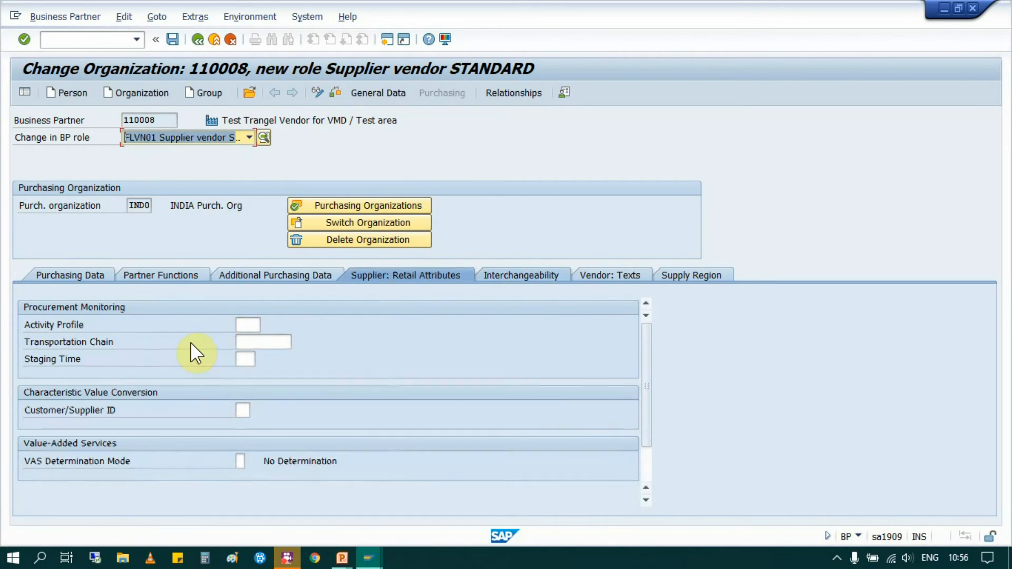
pyautogui.click(621, 275)
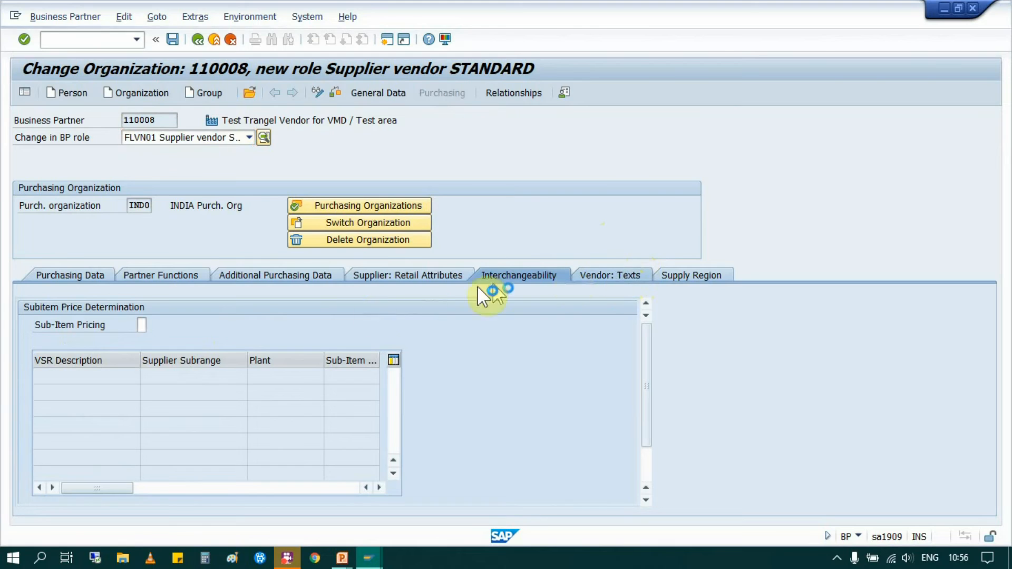
pyautogui.click(697, 274)
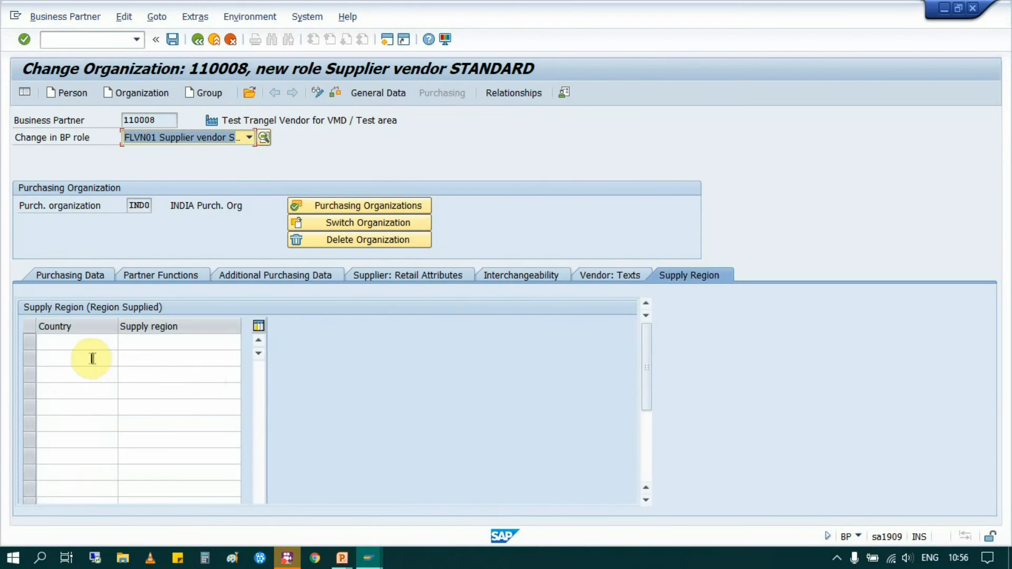
pyautogui.click(73, 342)
pyautogui.click(176, 342)
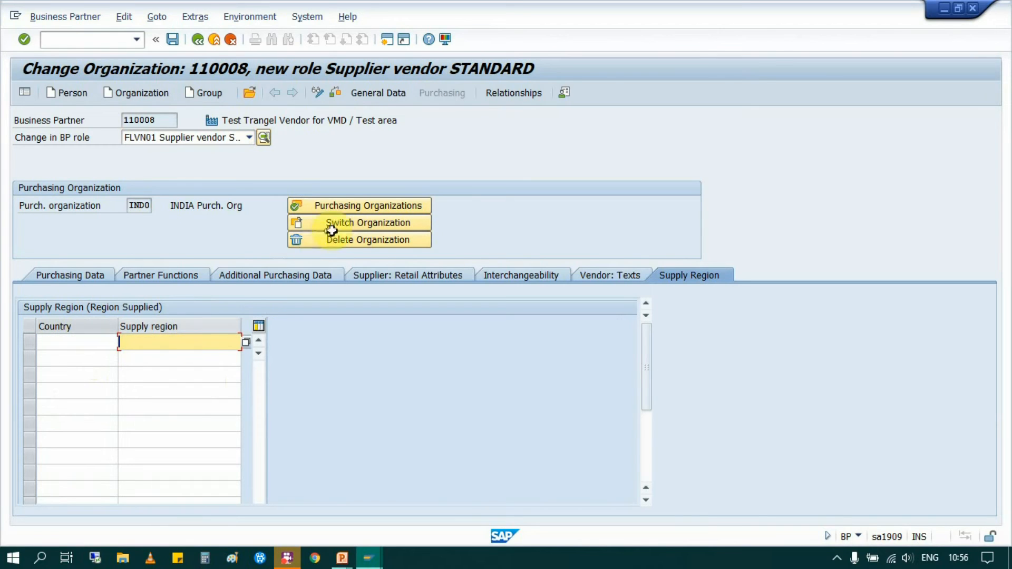
# - Check the business partner data for errors and save the supplier vendor role
pyautogui.click(338, 92)
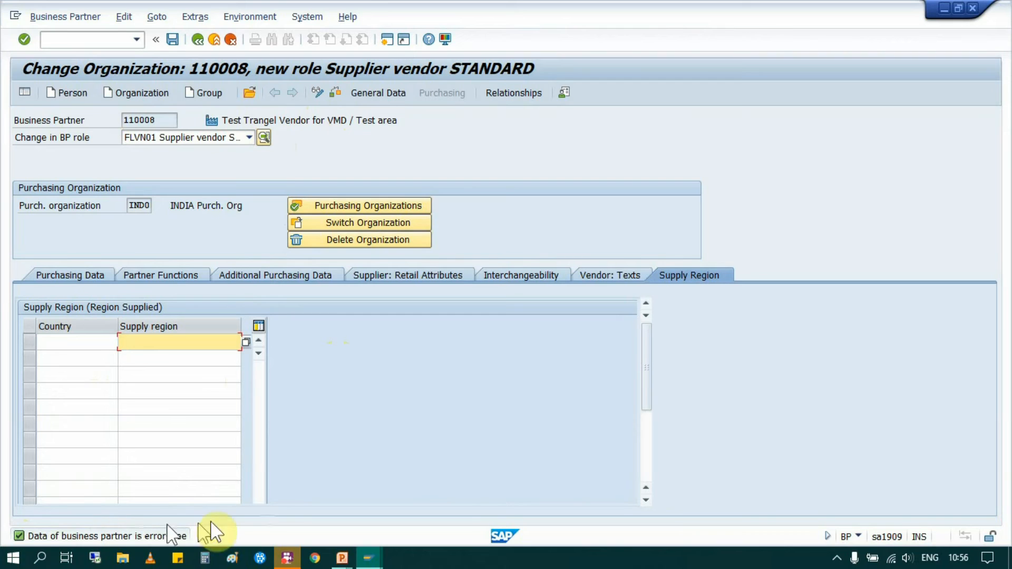
pyautogui.click(172, 39)
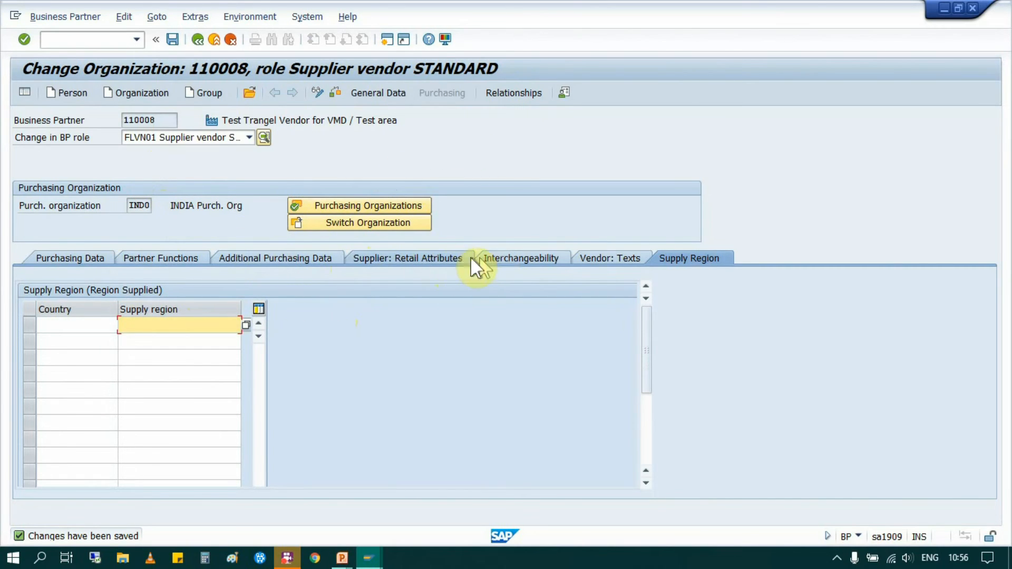
# - Review the vendor's texts and look through the list of business partner roles available for it
pyautogui.click(586, 256)
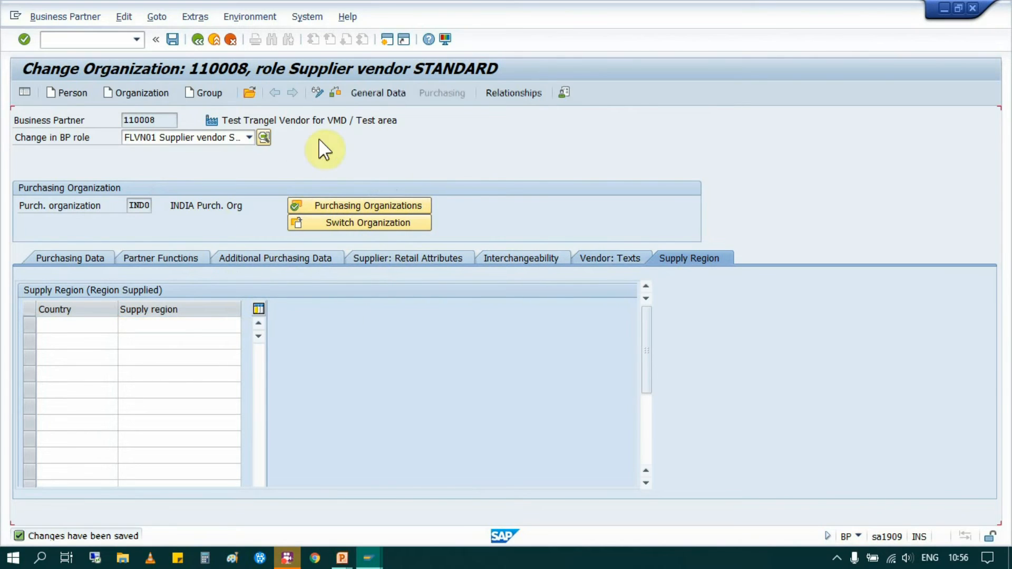
pyautogui.click(238, 136)
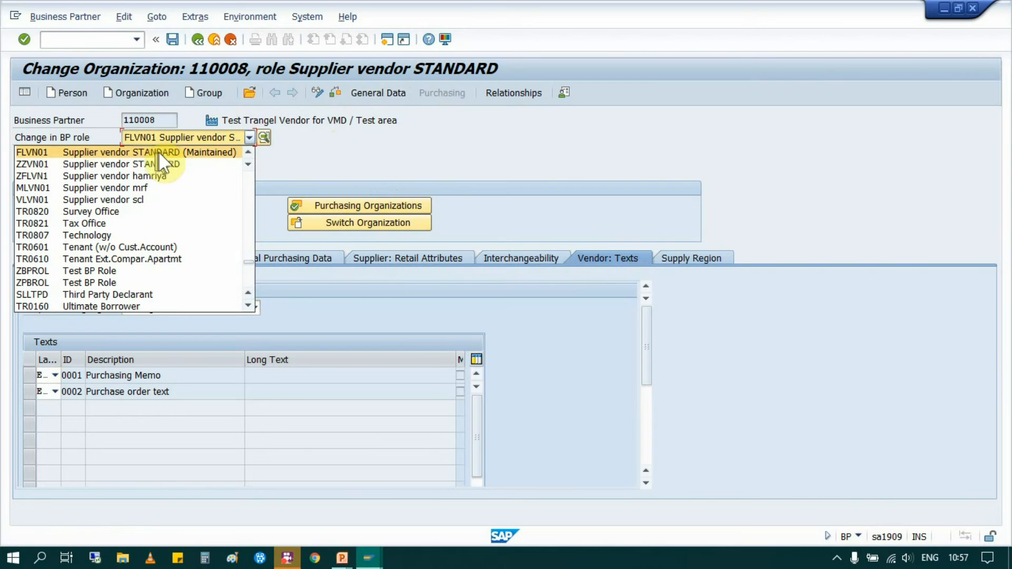
pyautogui.scroll(6, 174, 163)
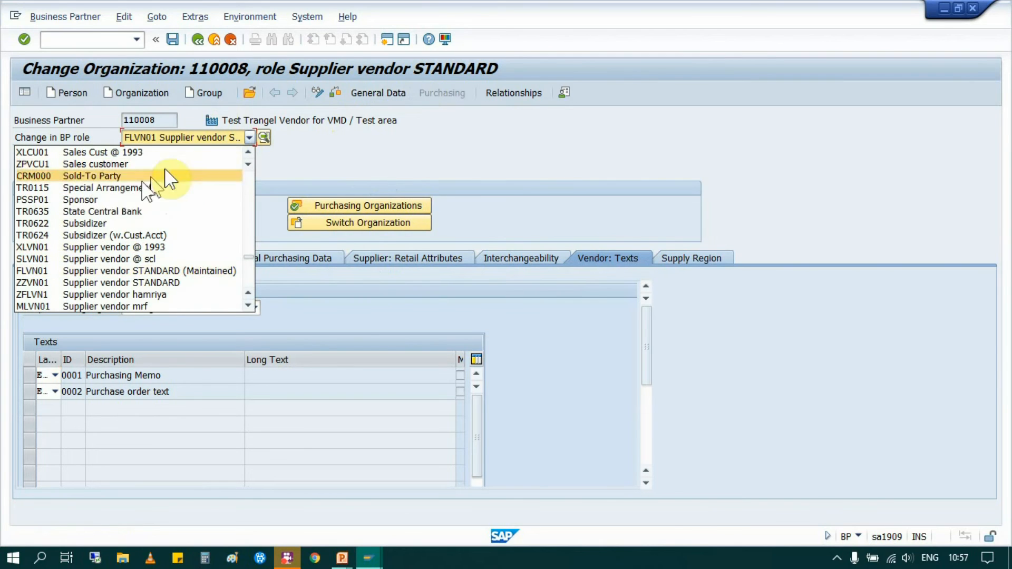
pyautogui.scroll(2, 104, 210)
pyautogui.scroll(4, 104, 211)
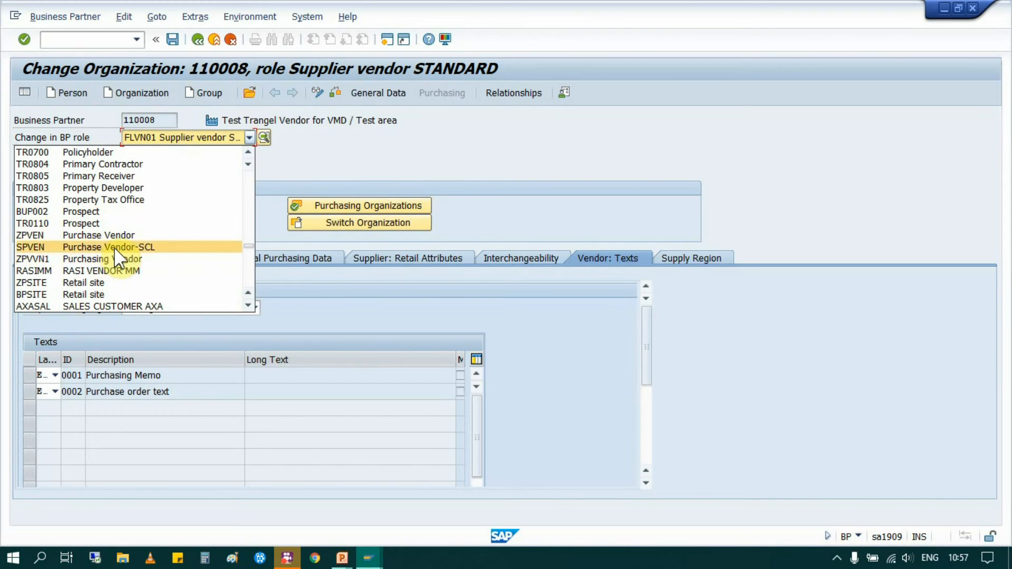
pyautogui.scroll(5, 158, 221)
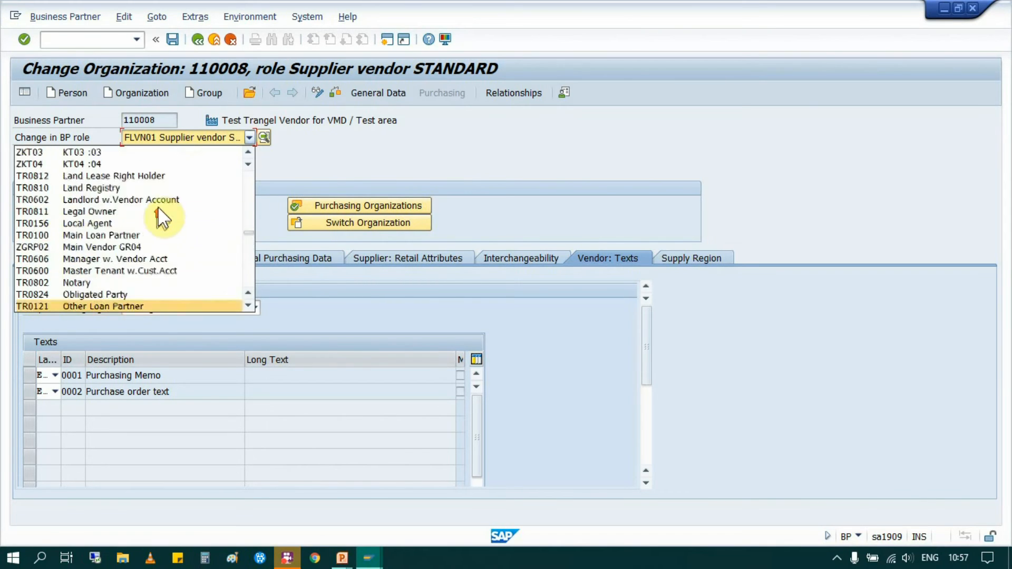
pyautogui.click(474, 160)
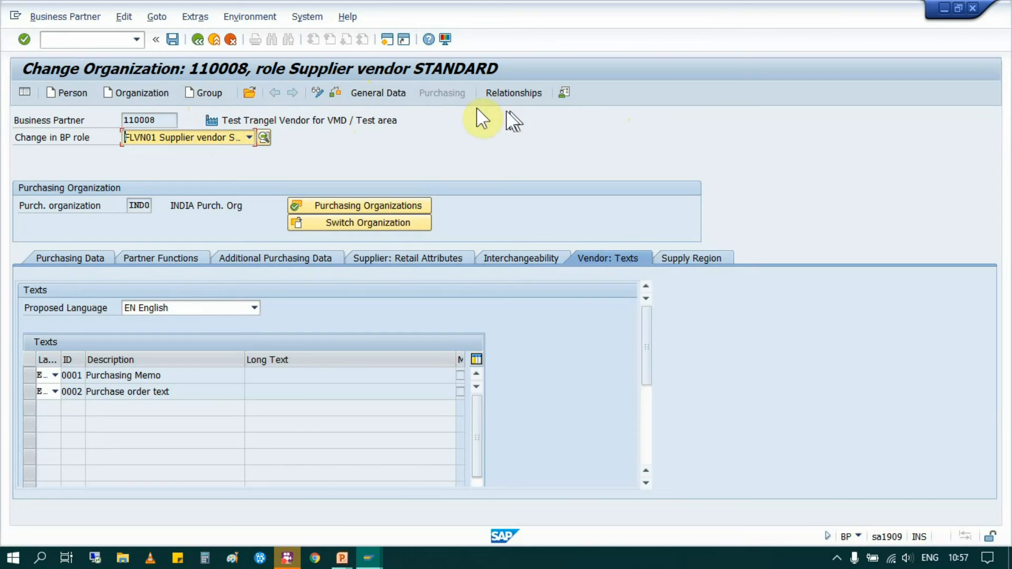
pyautogui.click(246, 136)
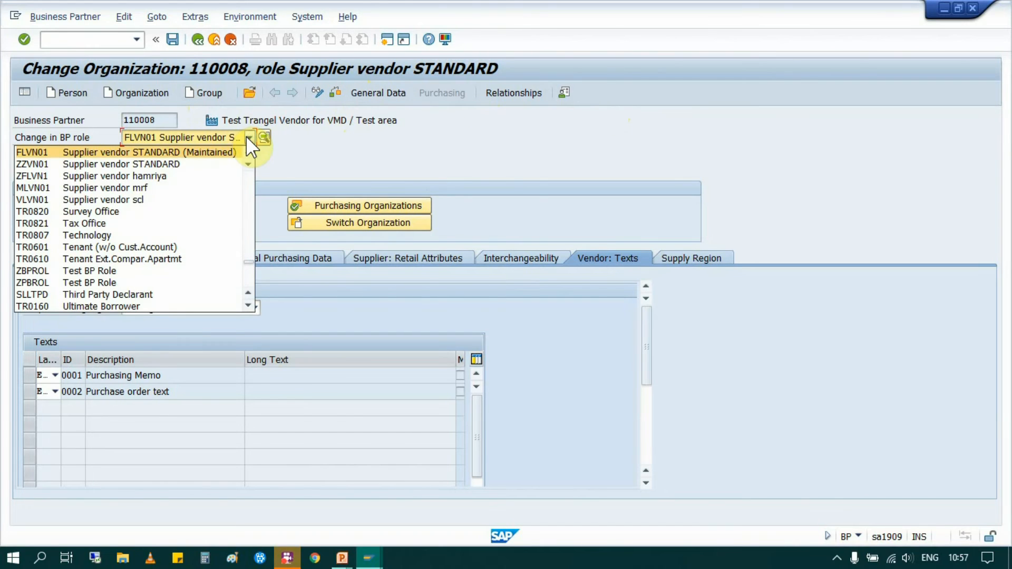
pyautogui.click(574, 130)
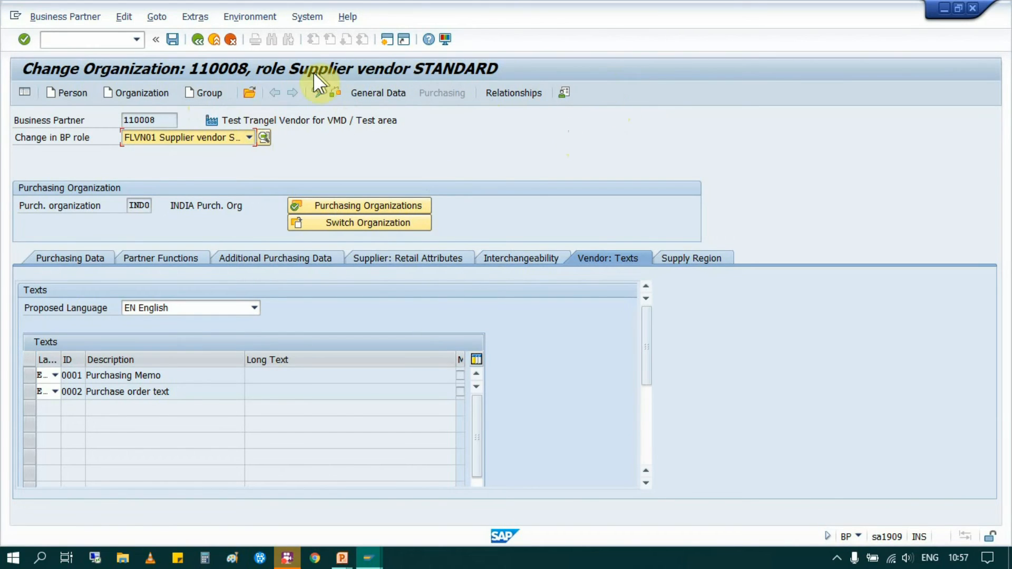
# - Switch the vendor's business partner role to the maintained combined role 000011X Z_BP_Vendor_MM FI
pyautogui.click(251, 137)
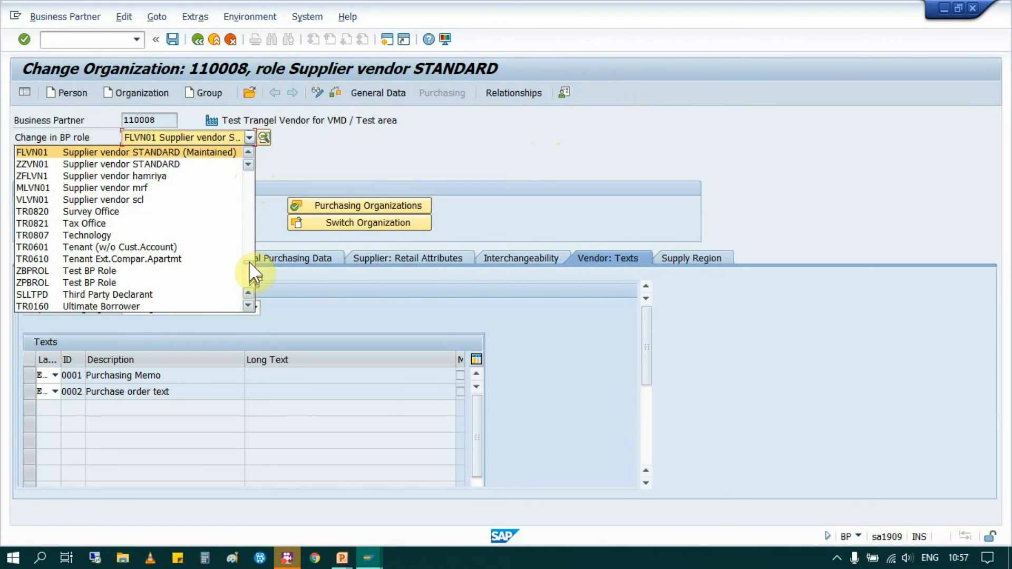
pyautogui.moveTo(249, 261); pyautogui.dragTo(250, 287)
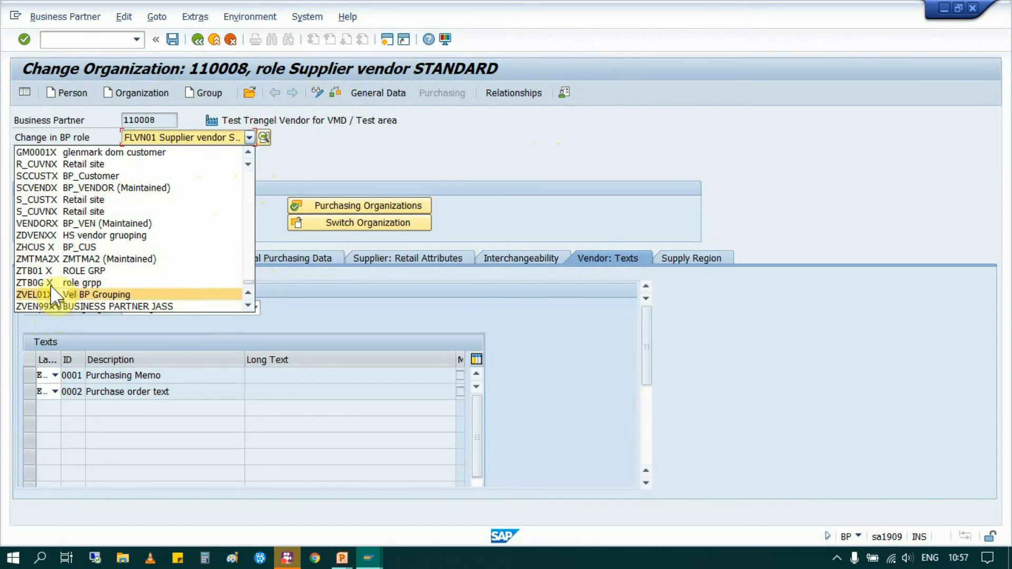
pyautogui.scroll(1, 79, 211)
pyautogui.scroll(4, 85, 219)
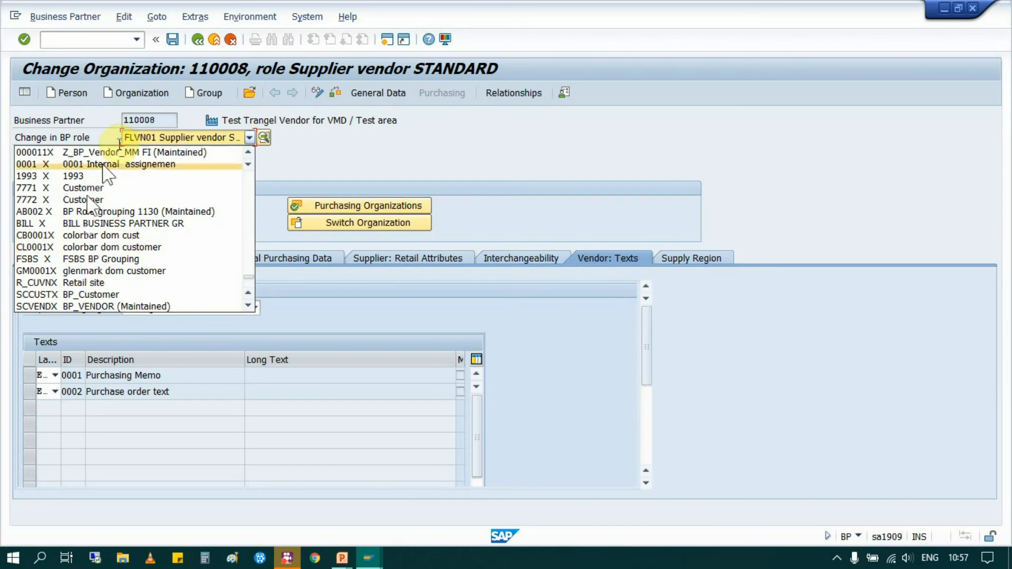
pyautogui.click(135, 151)
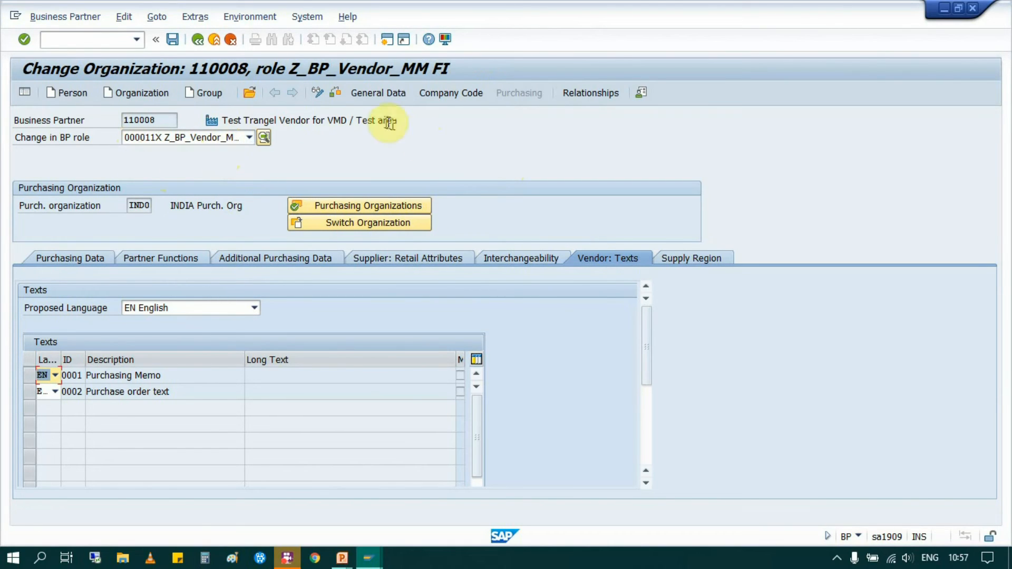
# - Show the purchasing data under the combined MM and FI vendor role and save the business partner
pyautogui.click(384, 108)
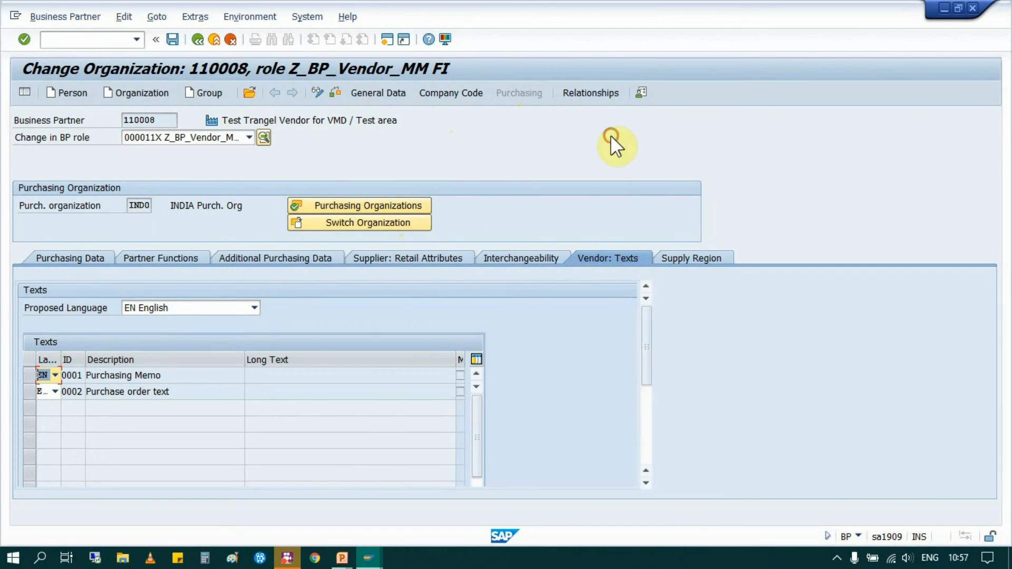
pyautogui.click(81, 255)
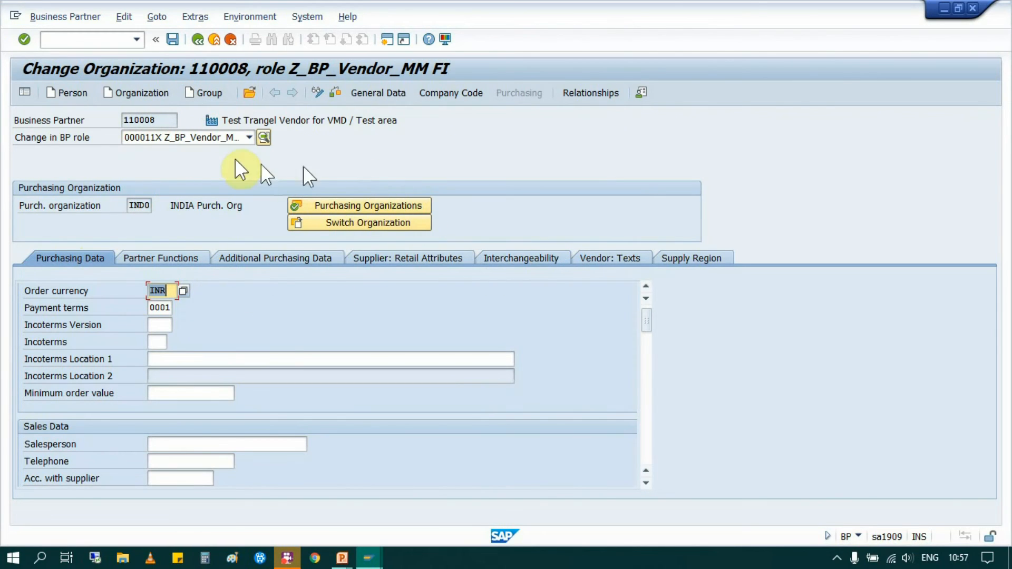
pyautogui.click(173, 40)
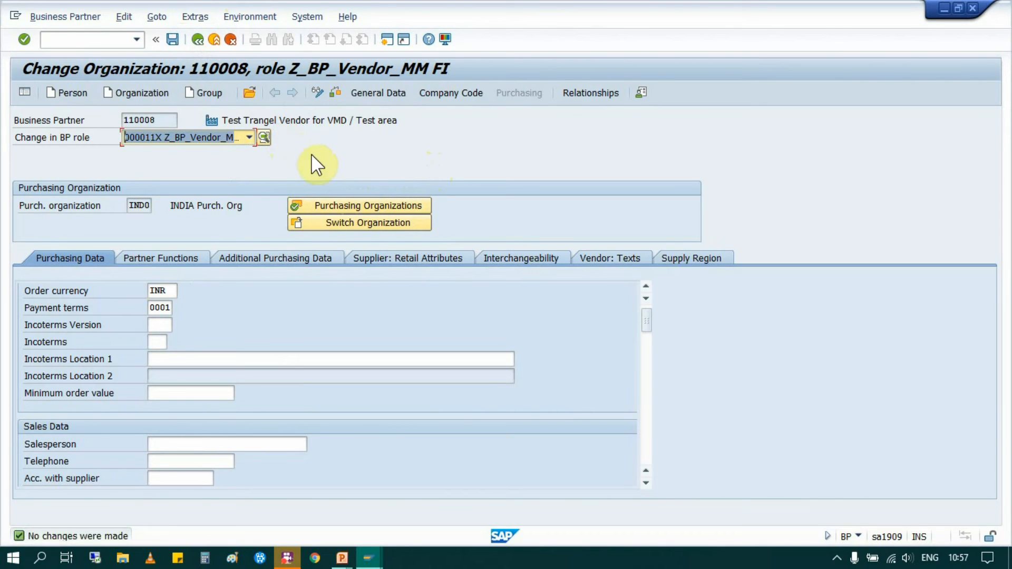
# - Open the vendor's company code data and compare the business partner number with the vendor number
pyautogui.click(450, 95)
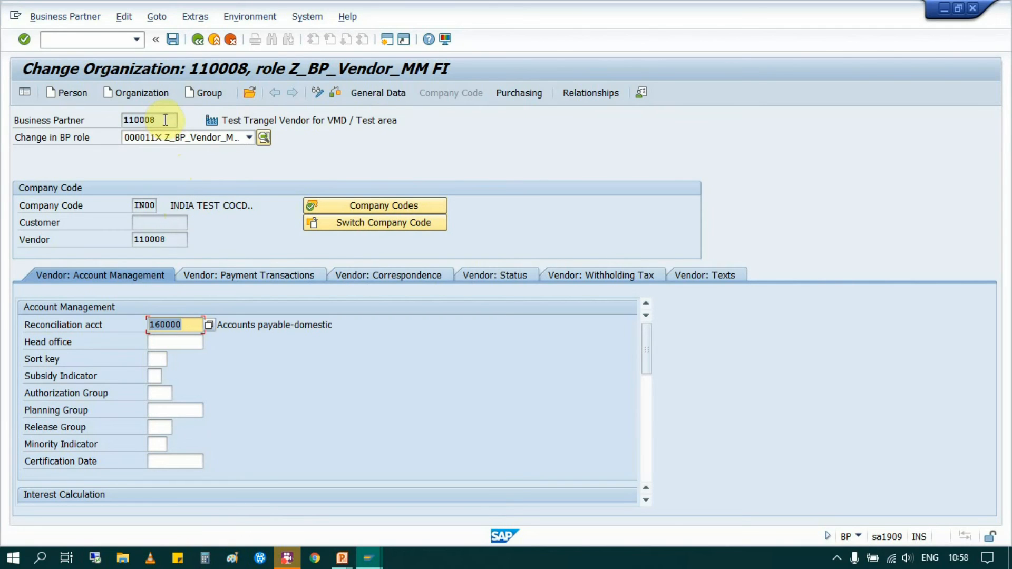
pyautogui.click(165, 119)
pyautogui.moveTo(164, 120); pyautogui.dragTo(12, 122)
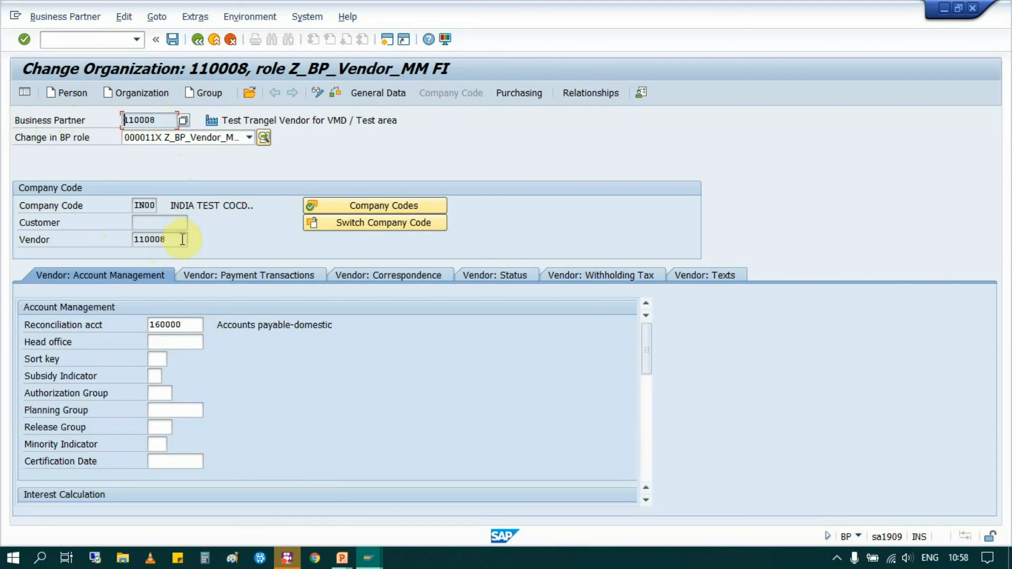
pyautogui.click(134, 240)
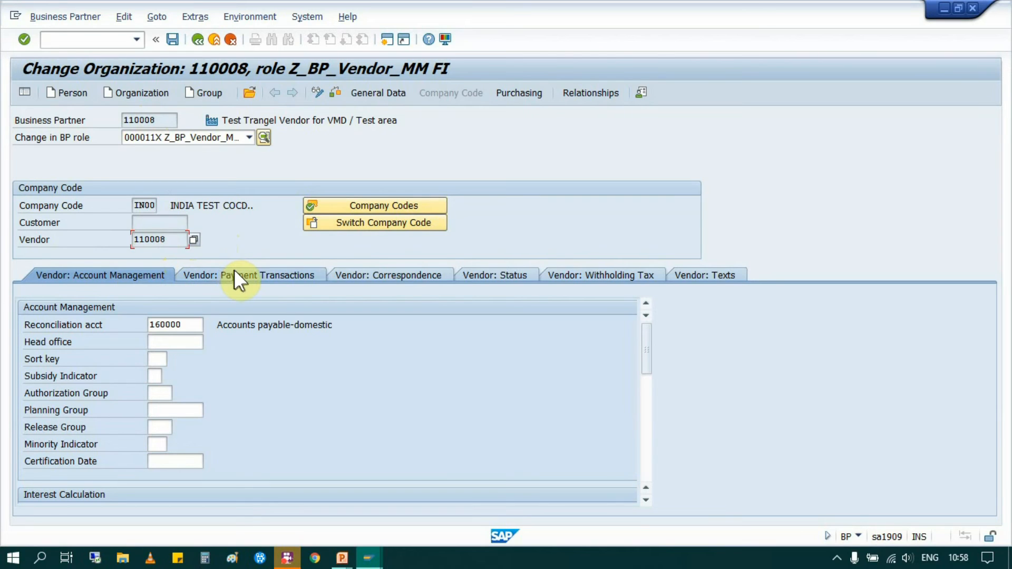
pyautogui.click(166, 120)
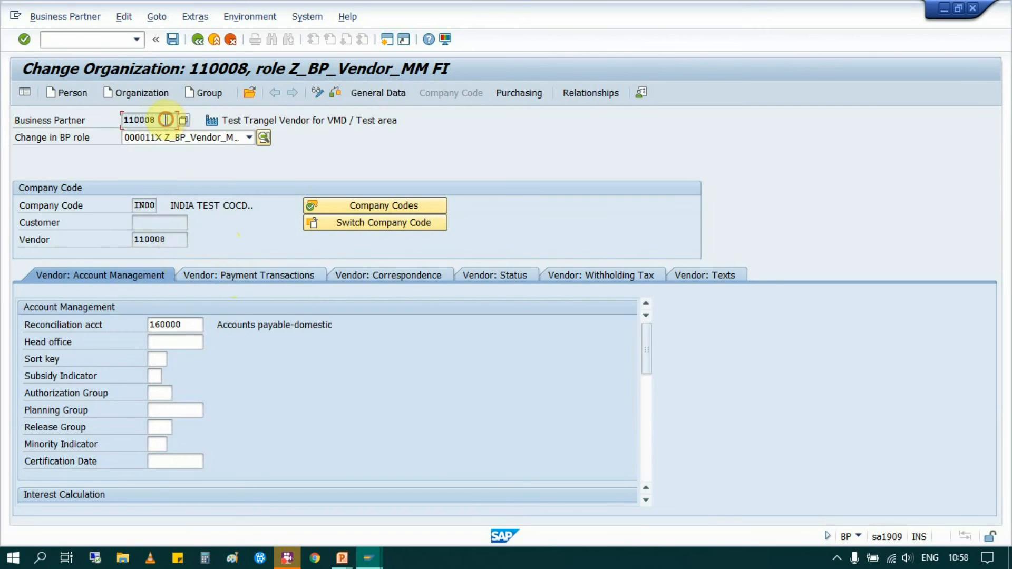
pyautogui.moveTo(176, 240); pyautogui.dragTo(127, 239)
pyautogui.click(127, 238)
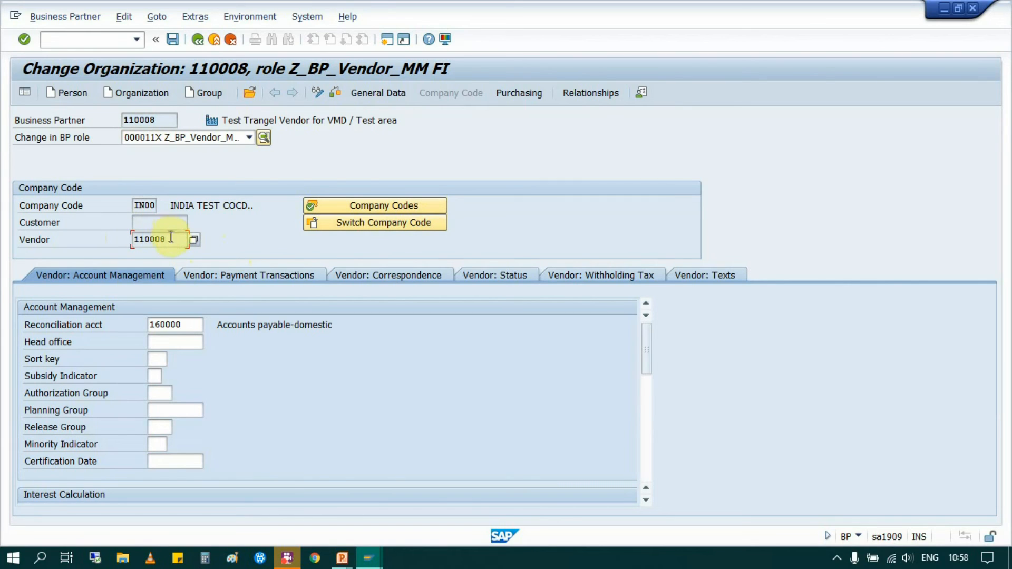
pyautogui.moveTo(172, 240); pyautogui.dragTo(11, 239)
pyautogui.click(119, 241)
pyautogui.click(117, 237)
pyautogui.click(10, 238)
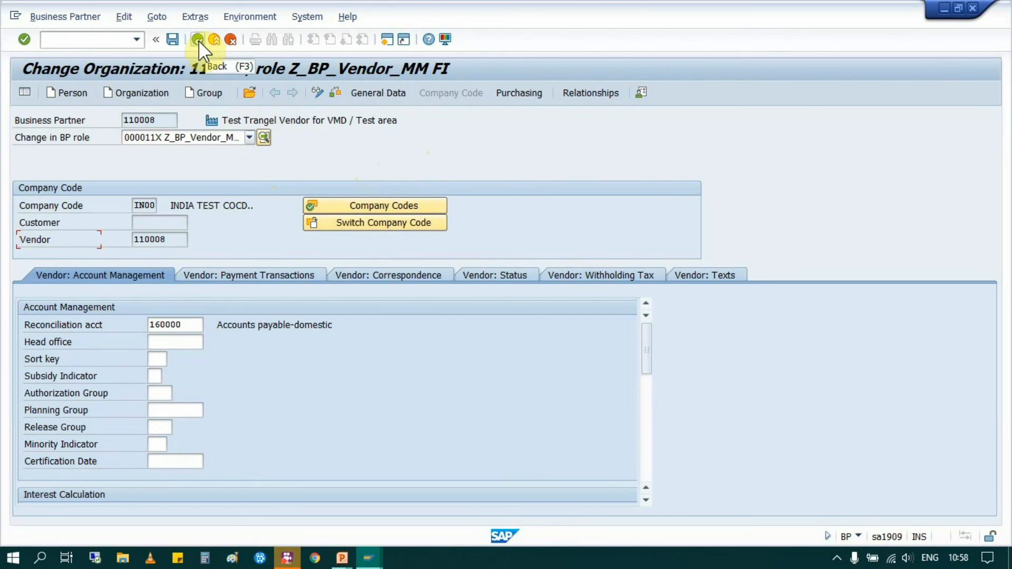
# - Copy the business partner number, leave the record, and reopen the same vendor through transaction BP
pyautogui.moveTo(158, 120); pyautogui.dragTo(121, 120)
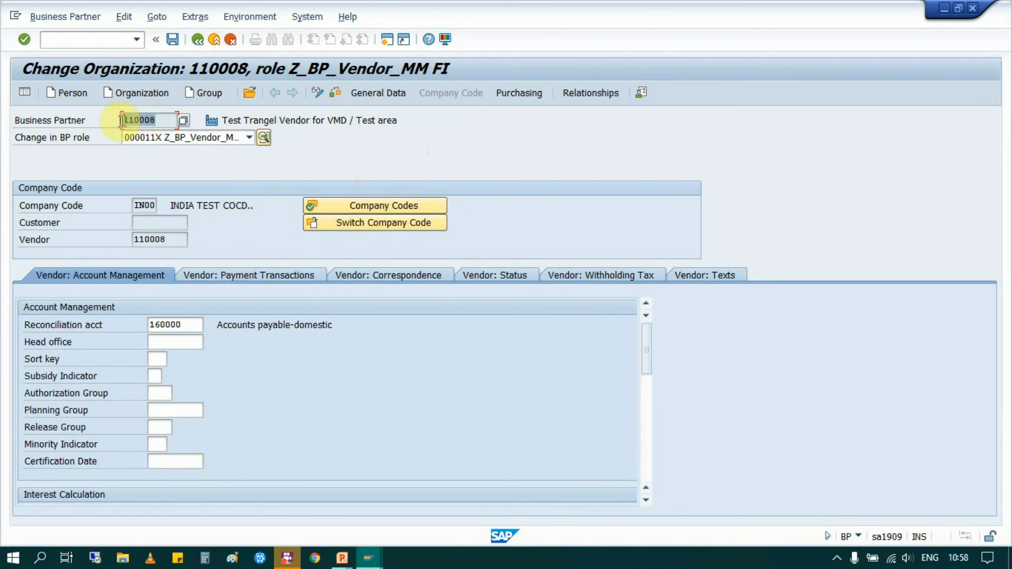
pyautogui.click(213, 39)
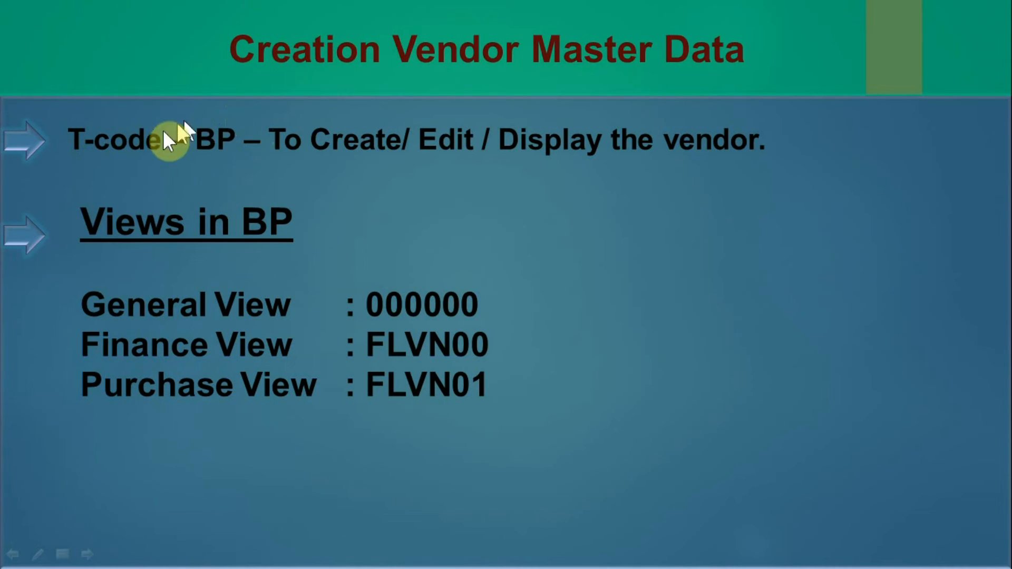
pyautogui.hotkey('alt', 'Tab')
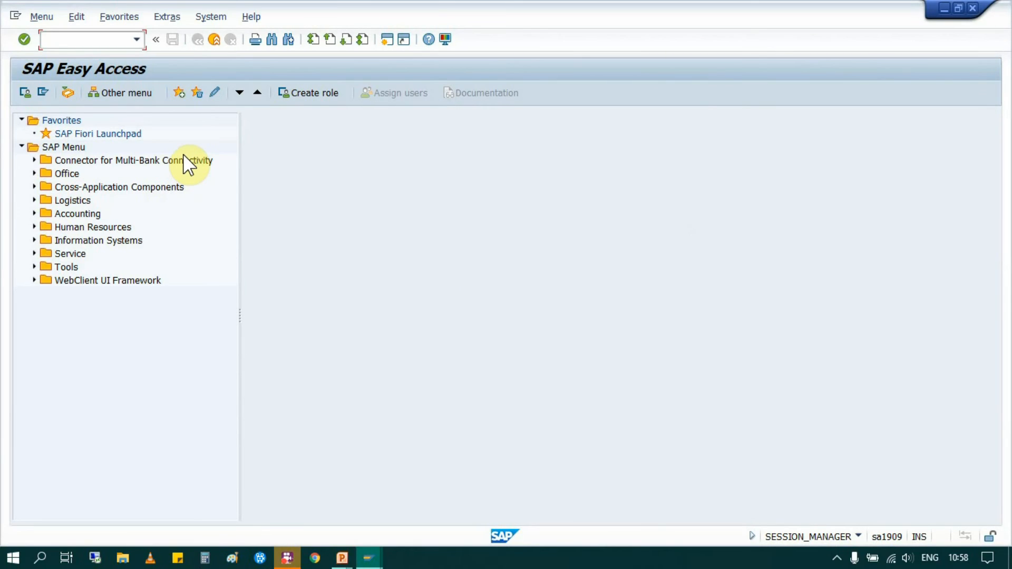
pyautogui.write('bp')
pyautogui.press('Return')
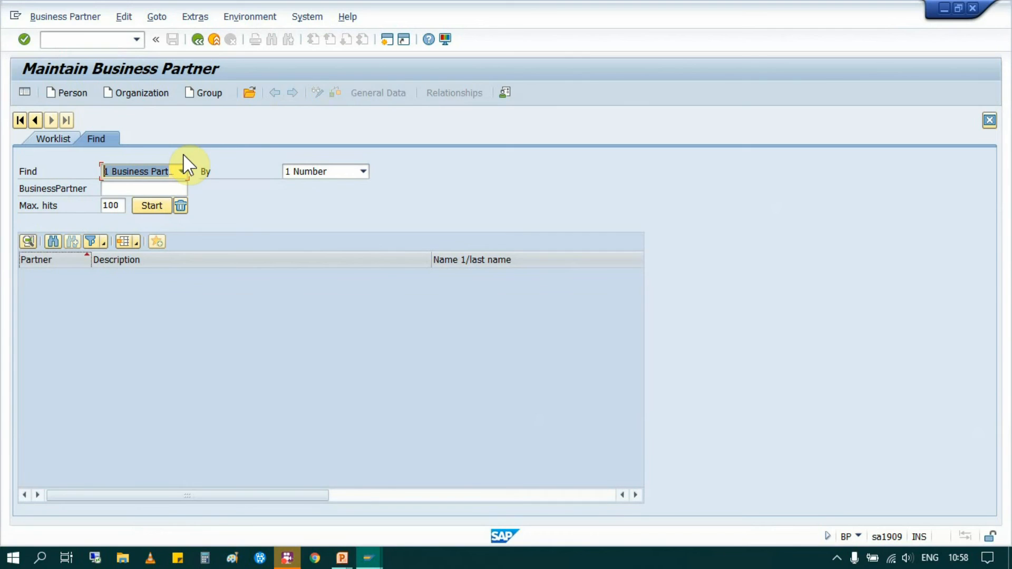
pyautogui.click(250, 92)
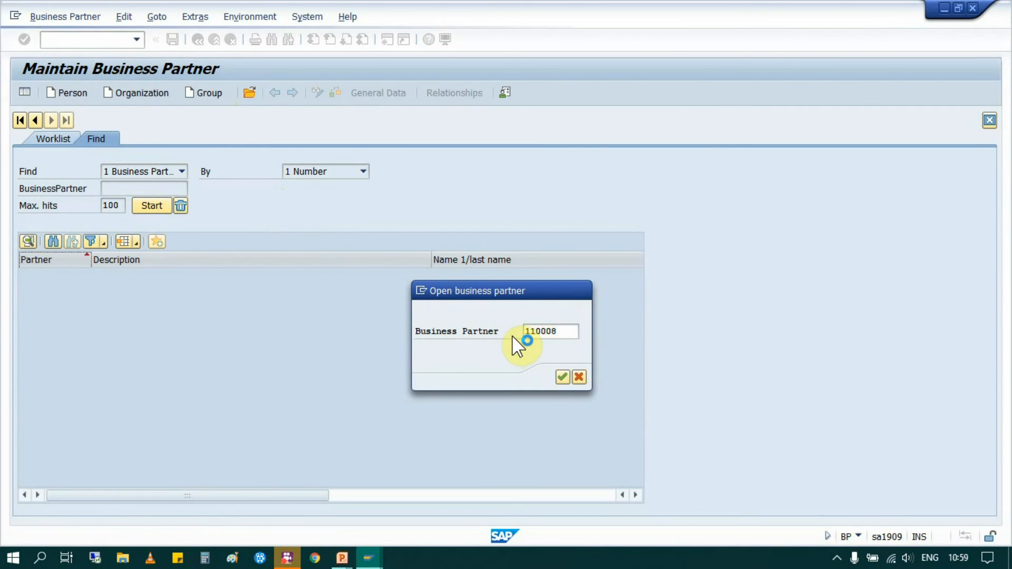
pyautogui.press('Return')
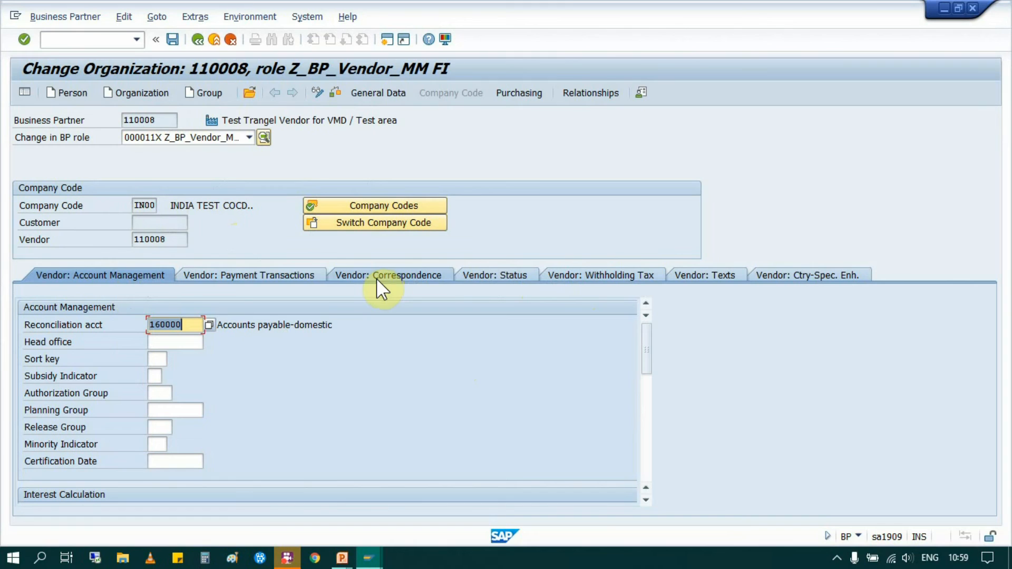
# - Switch the vendor record to display mode and back to change mode
pyautogui.click(193, 324)
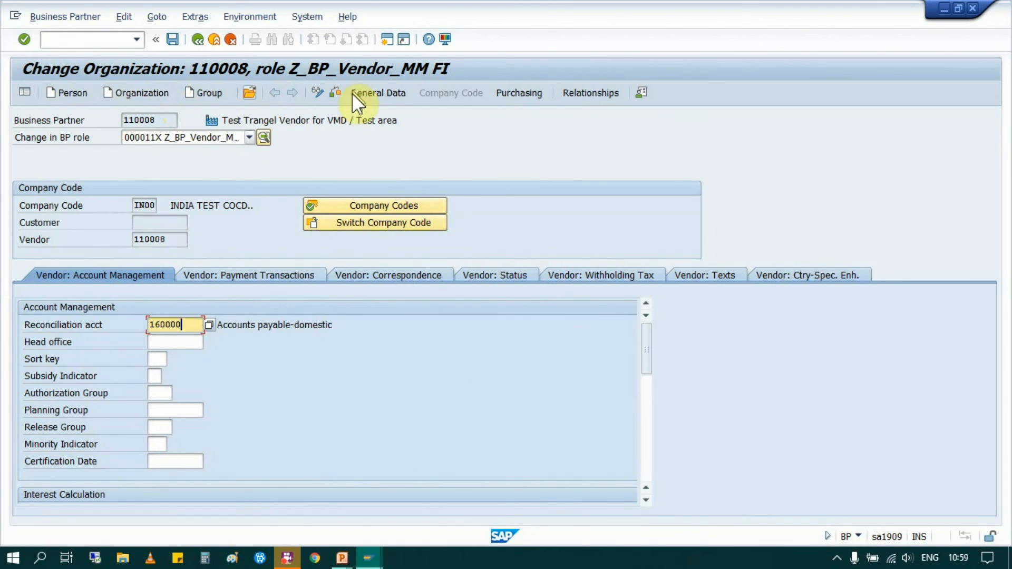
pyautogui.click(317, 92)
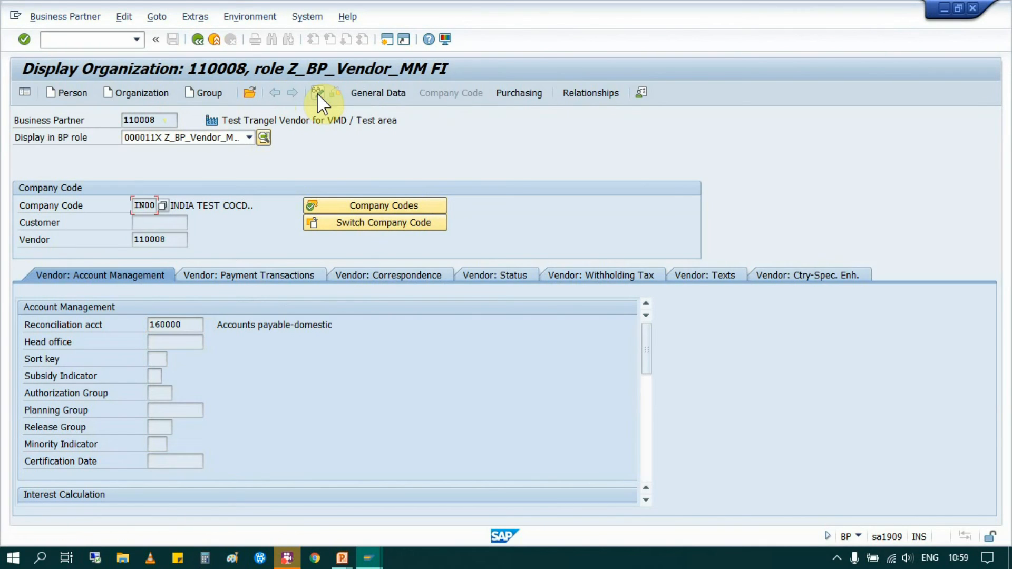
pyautogui.click(318, 91)
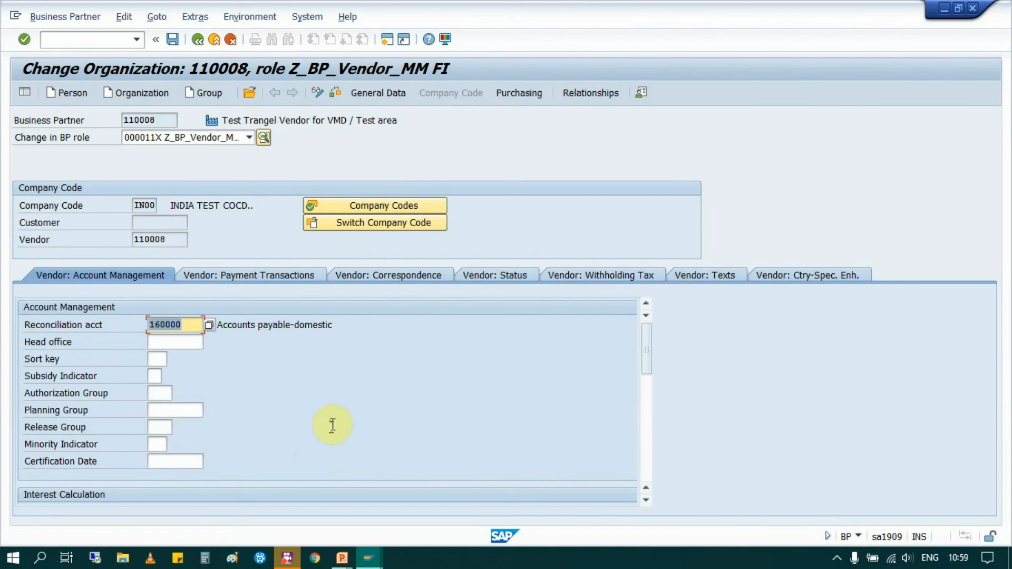
# - Exit to SAP Easy Access, restart transaction BP and open the vendor again by its business partner number
pyautogui.click(214, 40)
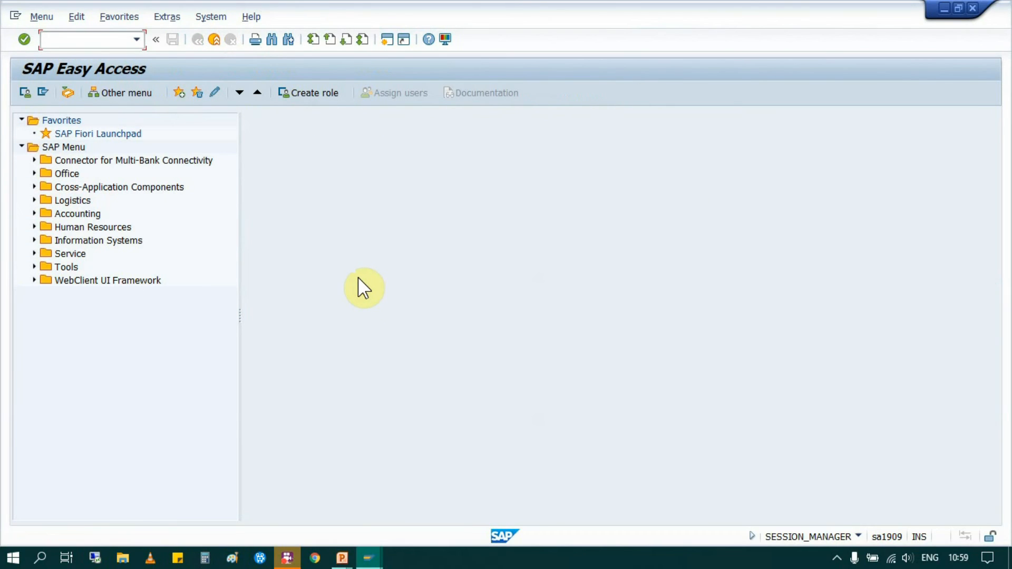
pyautogui.write('BP')
pyautogui.press('Return')
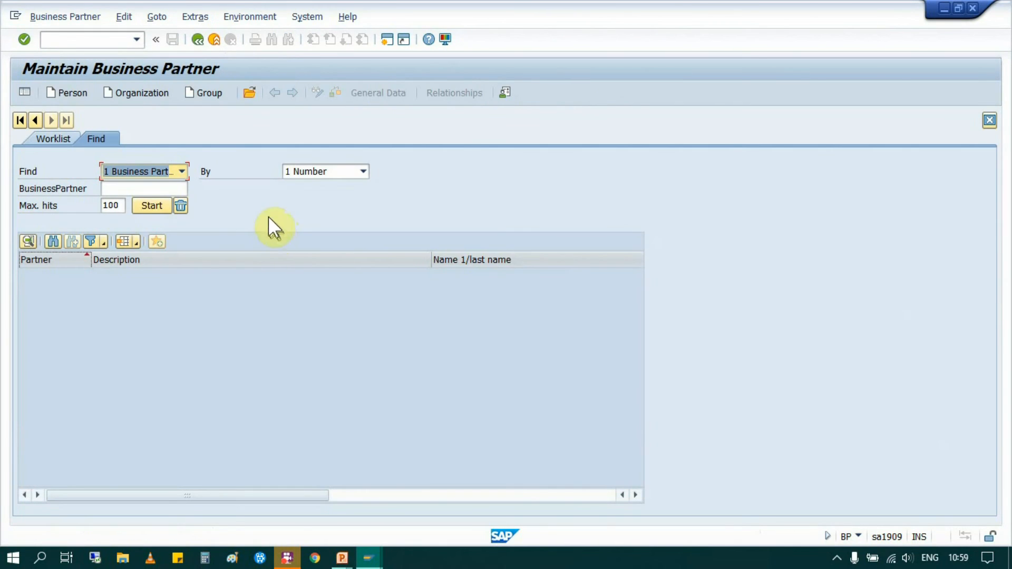
pyautogui.click(246, 92)
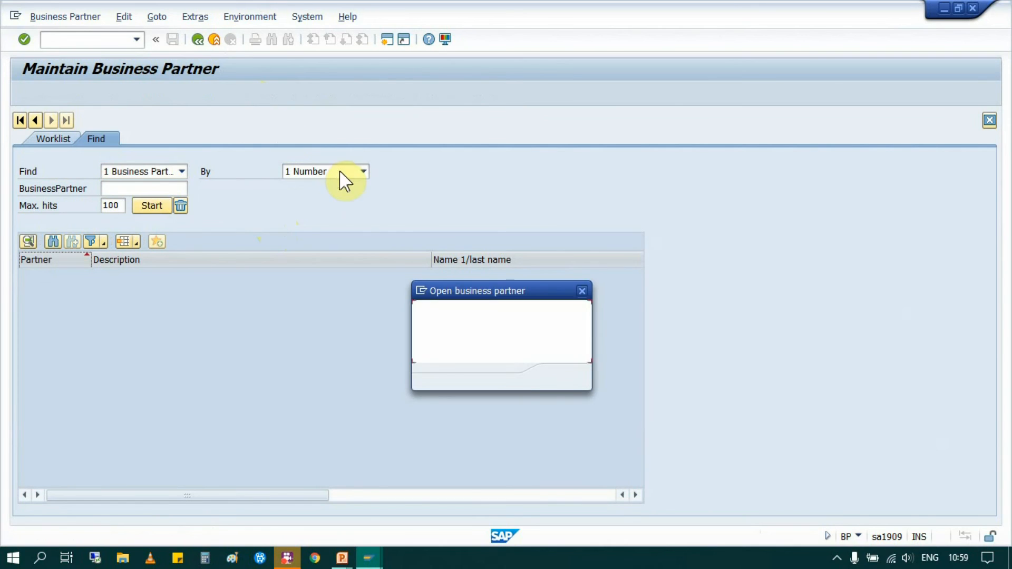
pyautogui.click(526, 332)
pyautogui.click(533, 350)
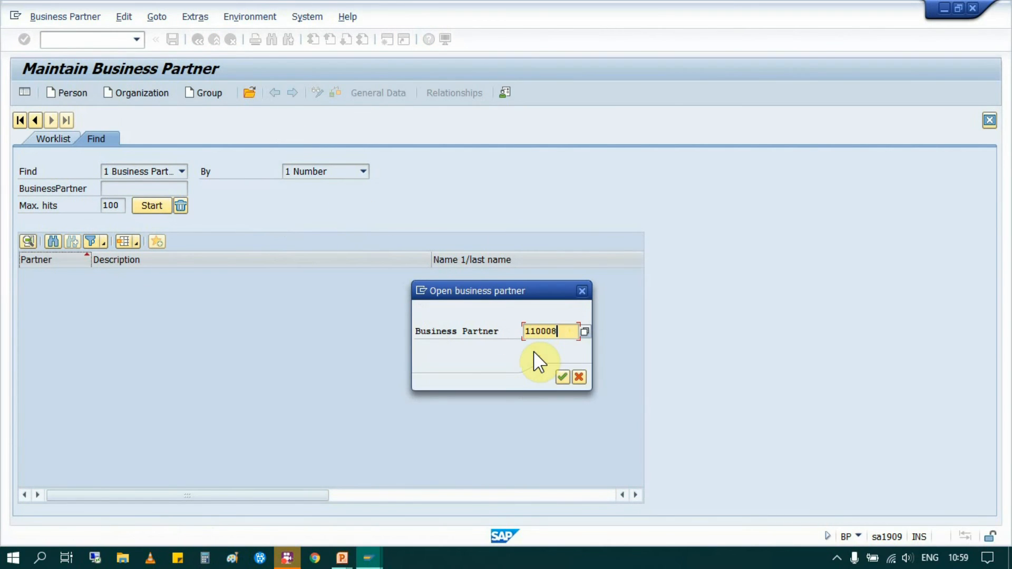
pyautogui.press('Return')
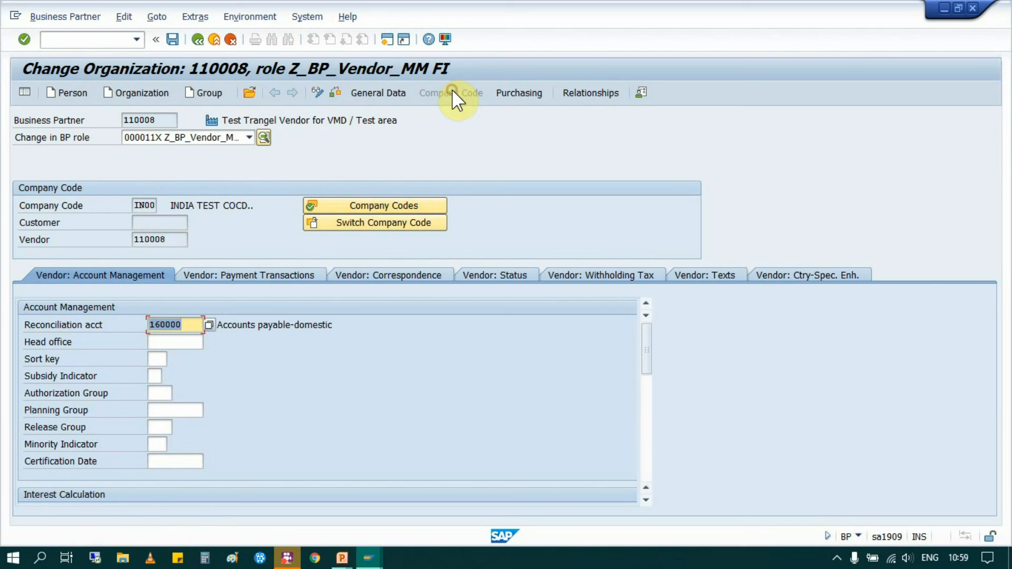
# - Assign company code 1000 to the vendor as a supplier and adopt it alongside company code IN00
pyautogui.click(367, 93)
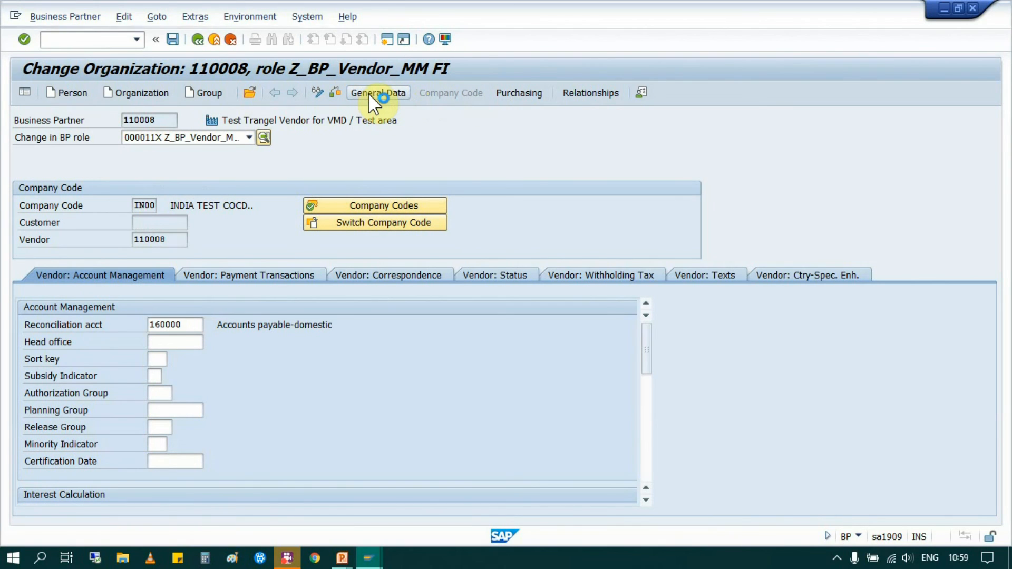
pyautogui.click(447, 93)
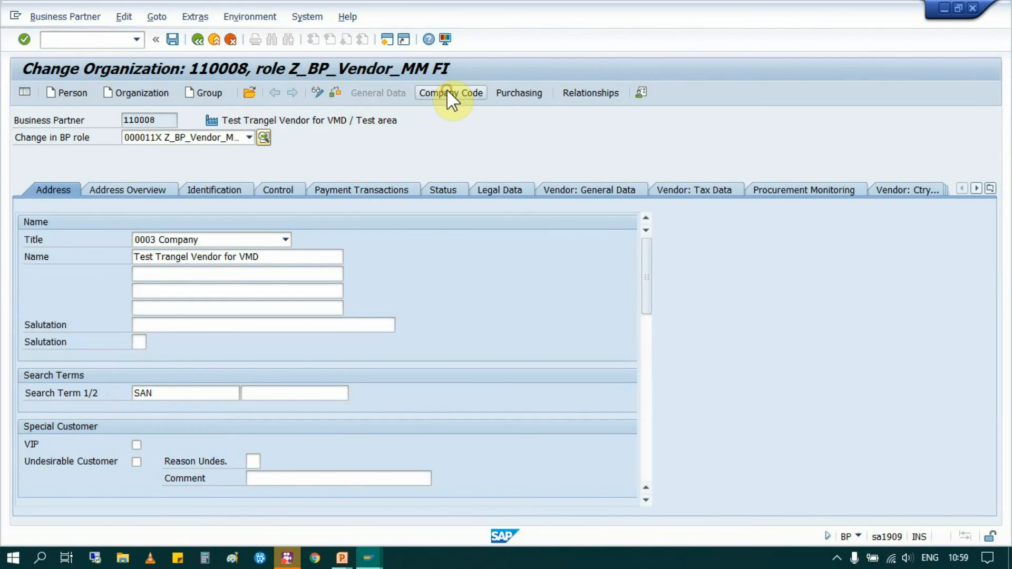
pyautogui.click(380, 205)
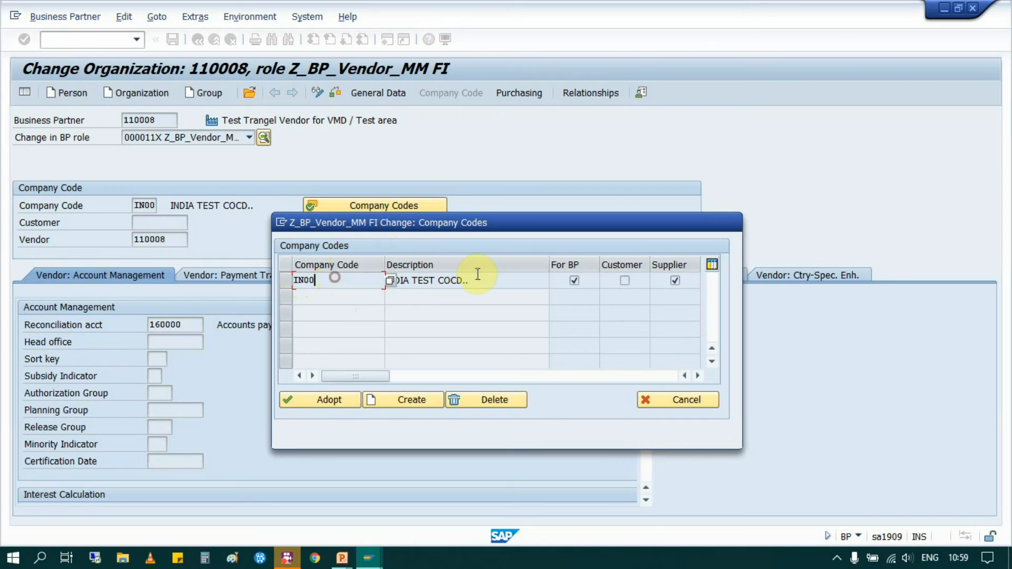
pyautogui.moveTo(350, 278); pyautogui.dragTo(281, 275)
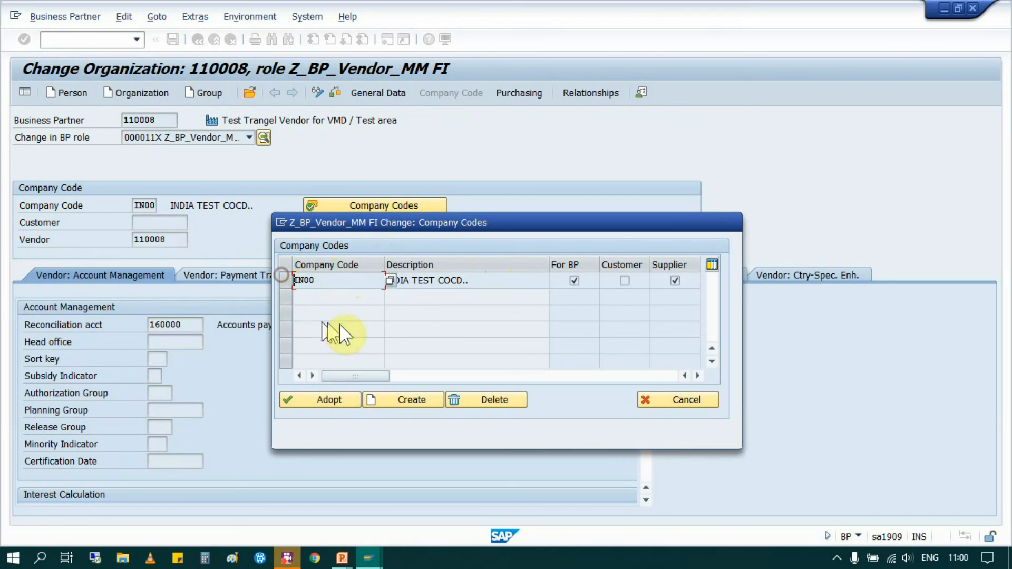
pyautogui.click(411, 397)
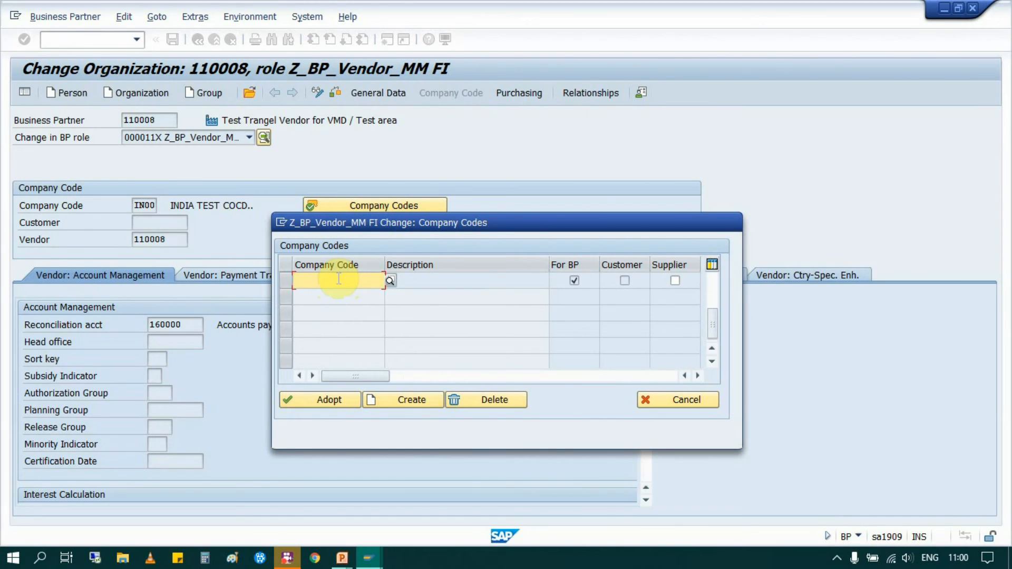
pyautogui.write('1000')
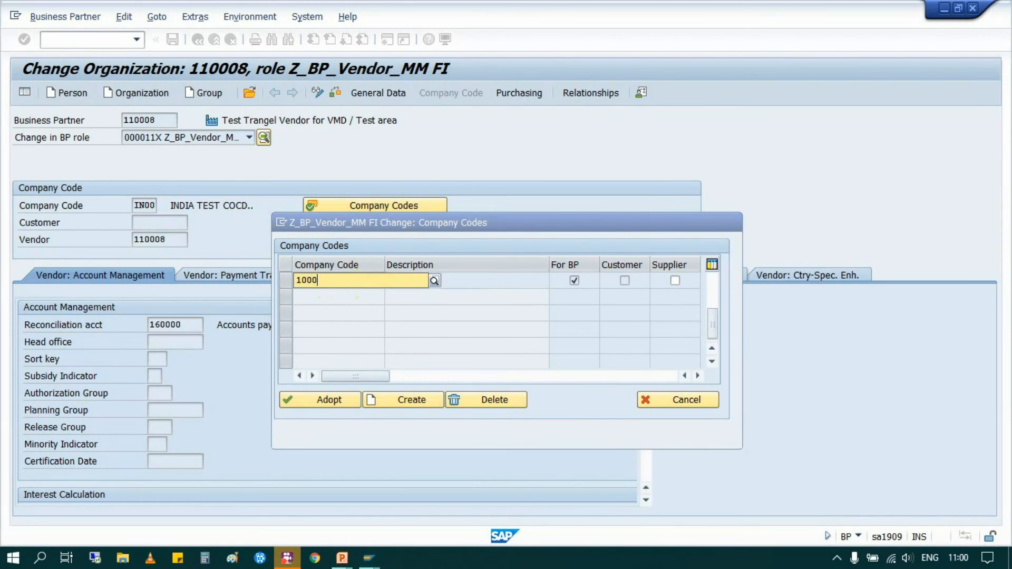
pyautogui.click(335, 316)
pyautogui.click(507, 279)
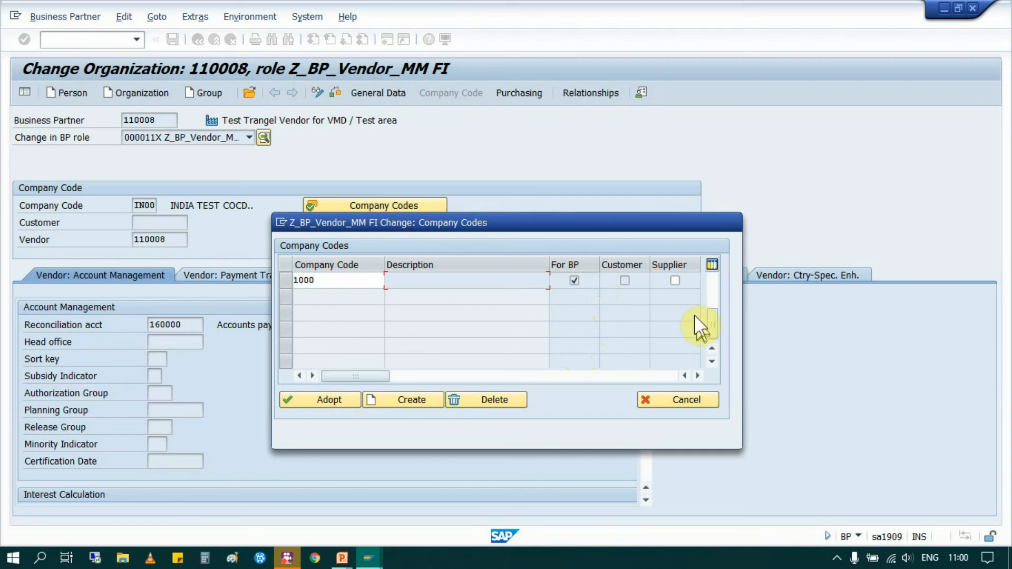
pyautogui.click(675, 281)
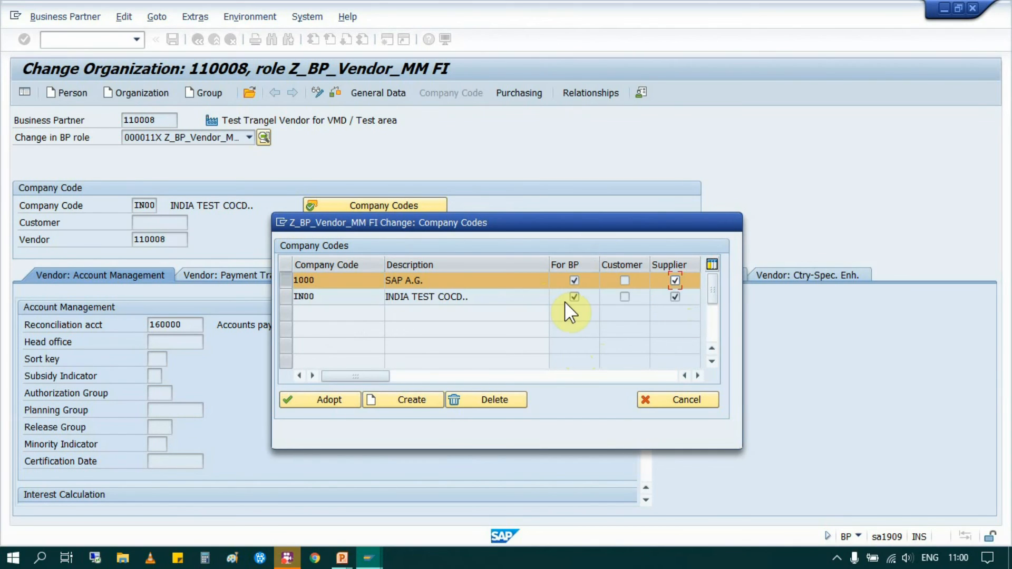
pyautogui.scroll(-1, 649, 302)
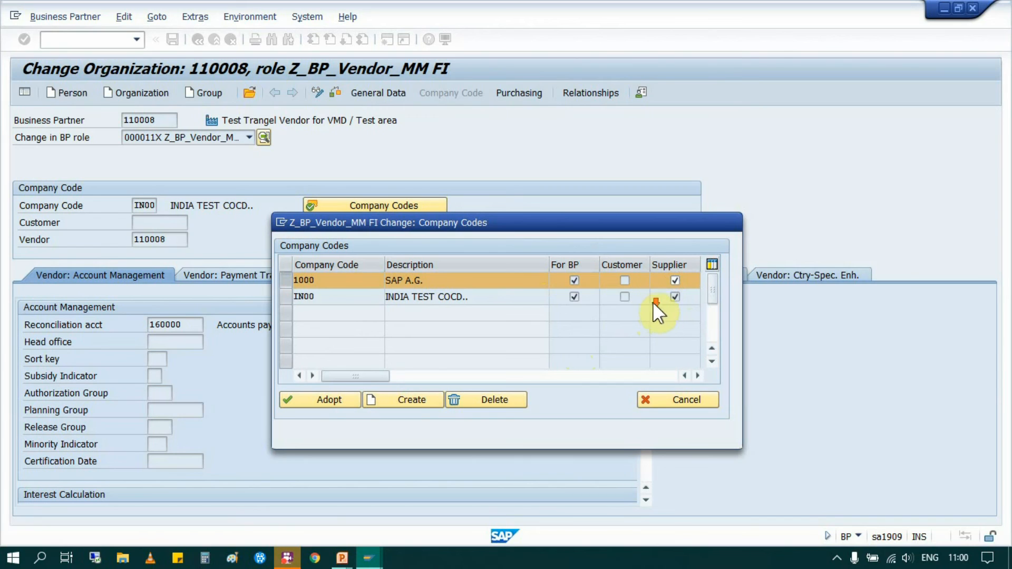
pyautogui.scroll(1, 638, 302)
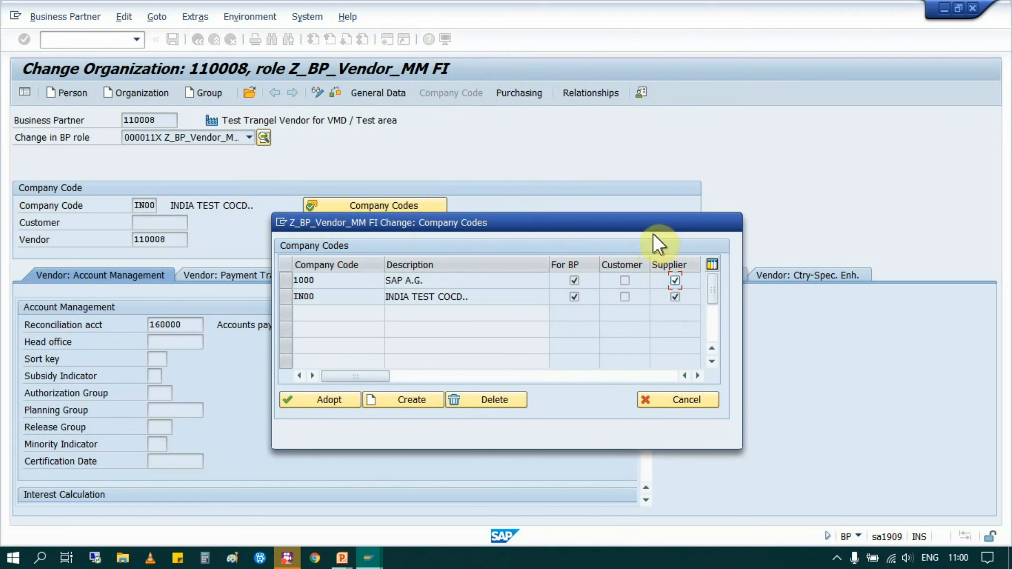
pyautogui.click(309, 396)
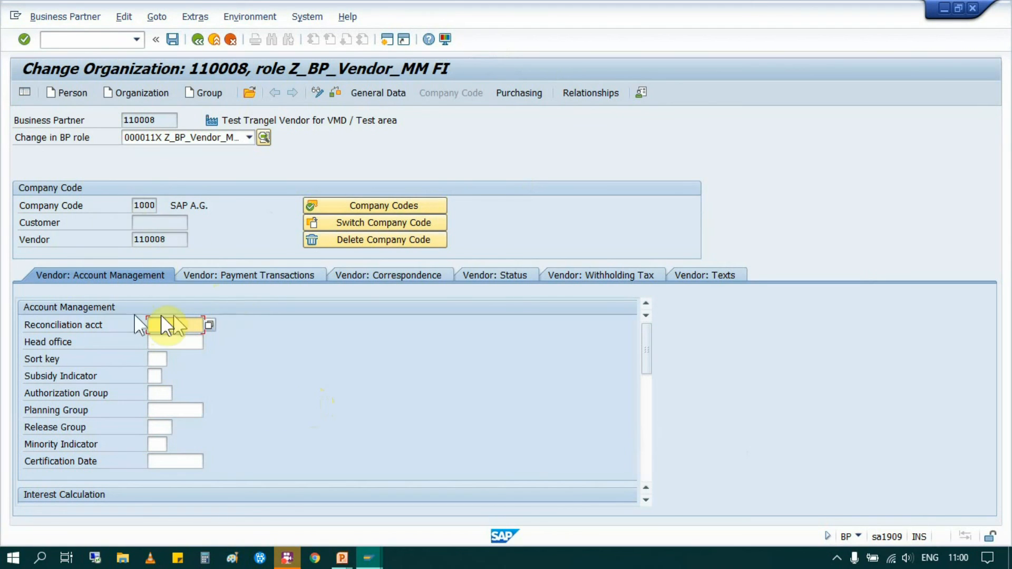
# - Set the reconciliation account to 160000 for company code 1000 and save the vendor
pyautogui.moveTo(152, 207); pyautogui.dragTo(129, 209)
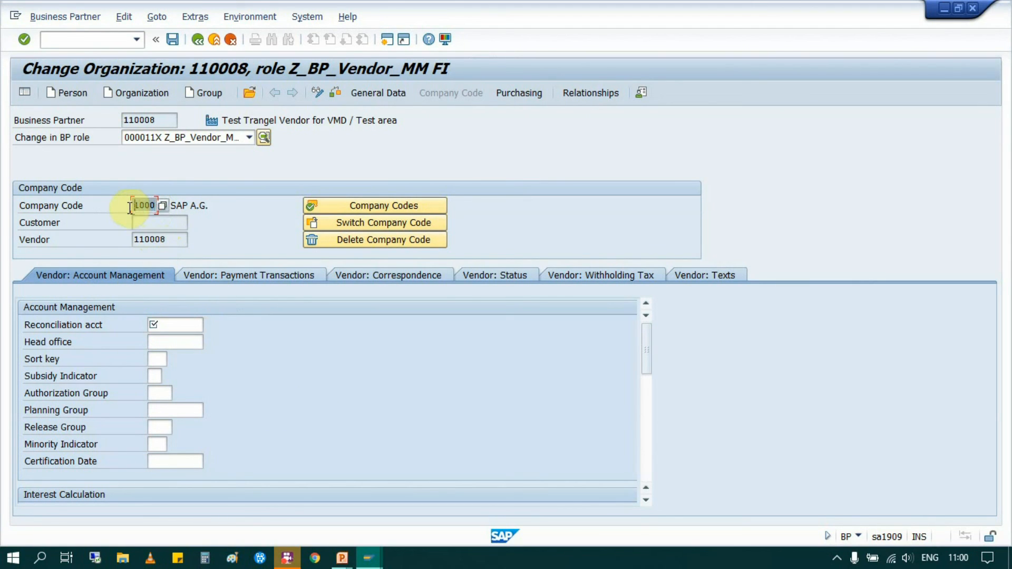
pyautogui.click(165, 325)
pyautogui.click(167, 335)
pyautogui.press('Return')
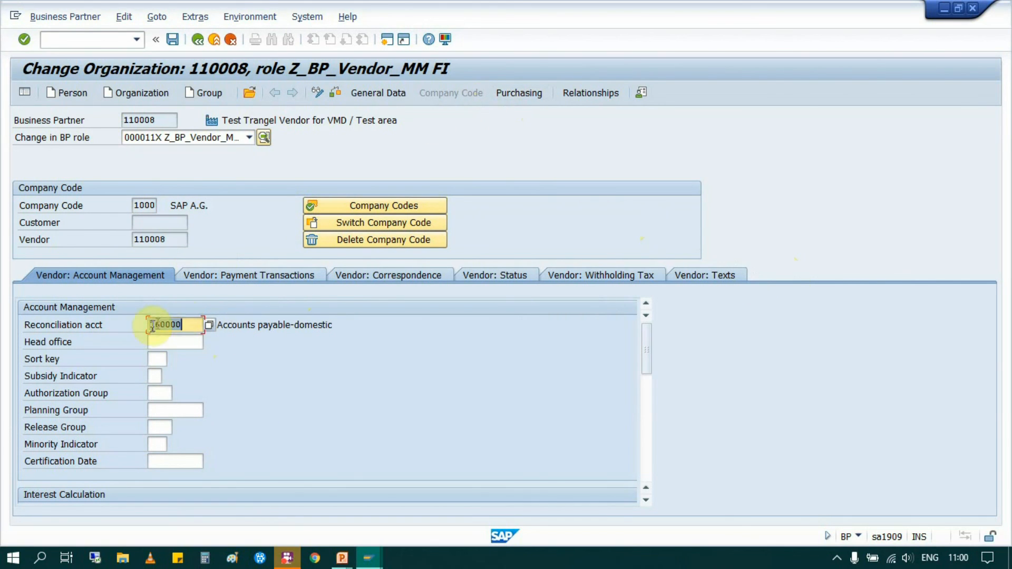
pyautogui.click(189, 321)
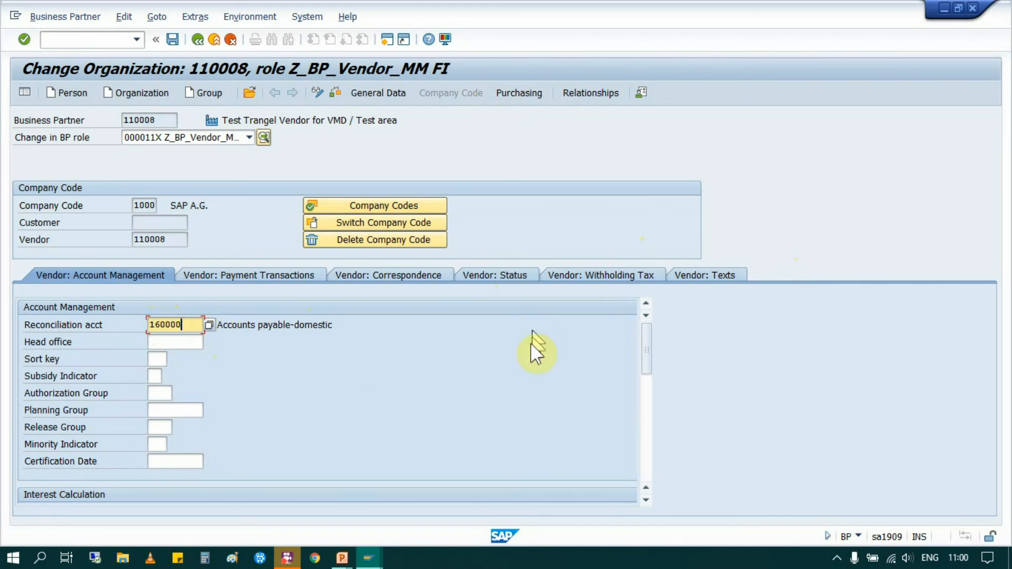
pyautogui.click(172, 40)
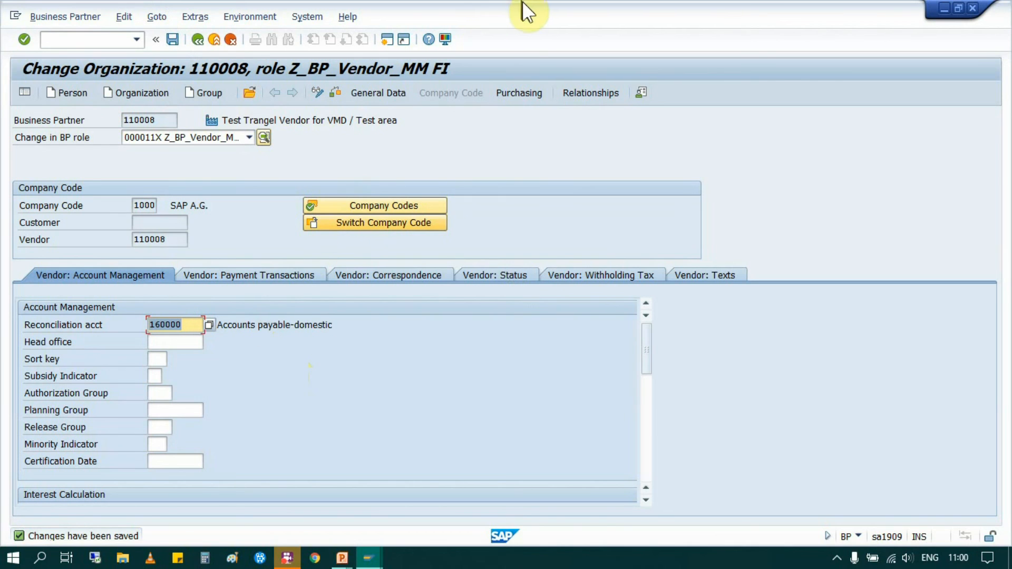
# - Add purchasing organization 1000 to the vendor's purchasing data and transfer it
pyautogui.click(516, 93)
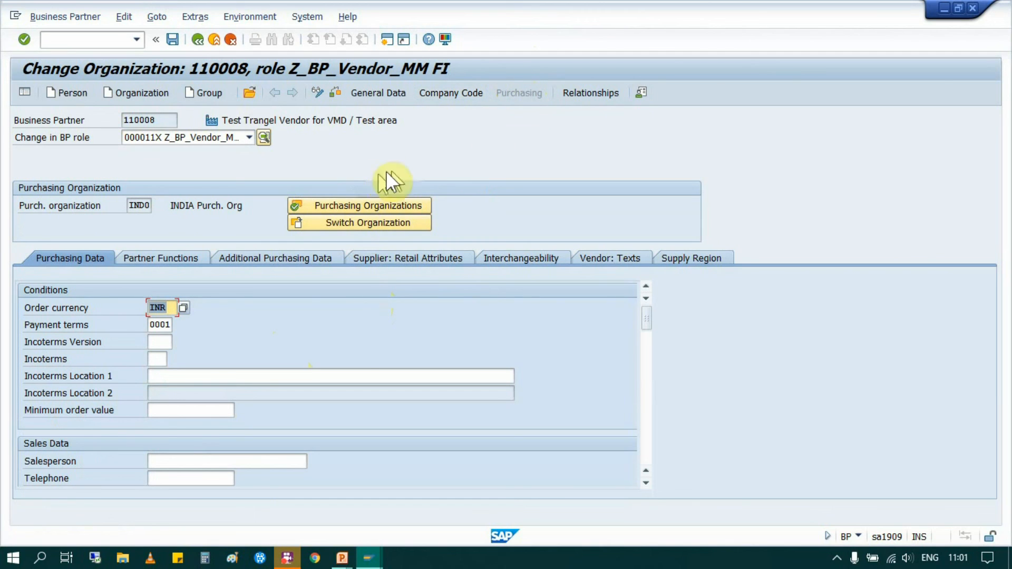
pyautogui.click(338, 207)
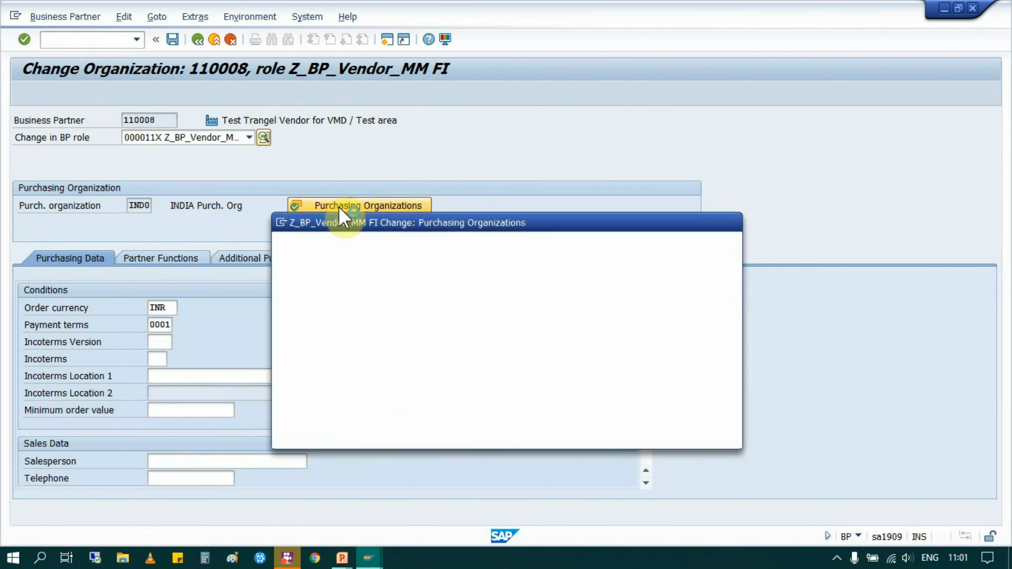
pyautogui.click(399, 400)
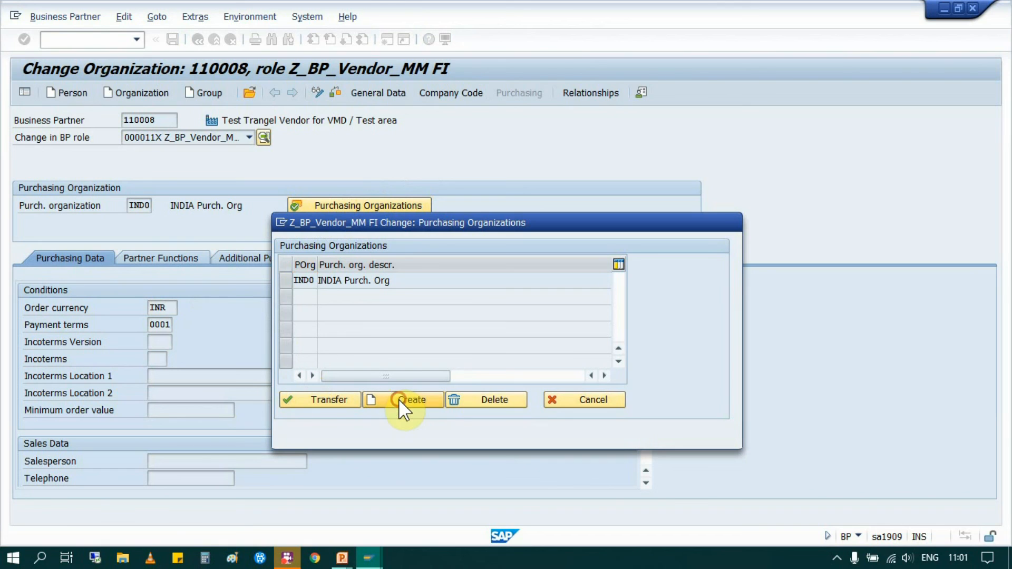
pyautogui.click(308, 278)
pyautogui.click(305, 293)
pyautogui.click(411, 279)
pyautogui.click(331, 398)
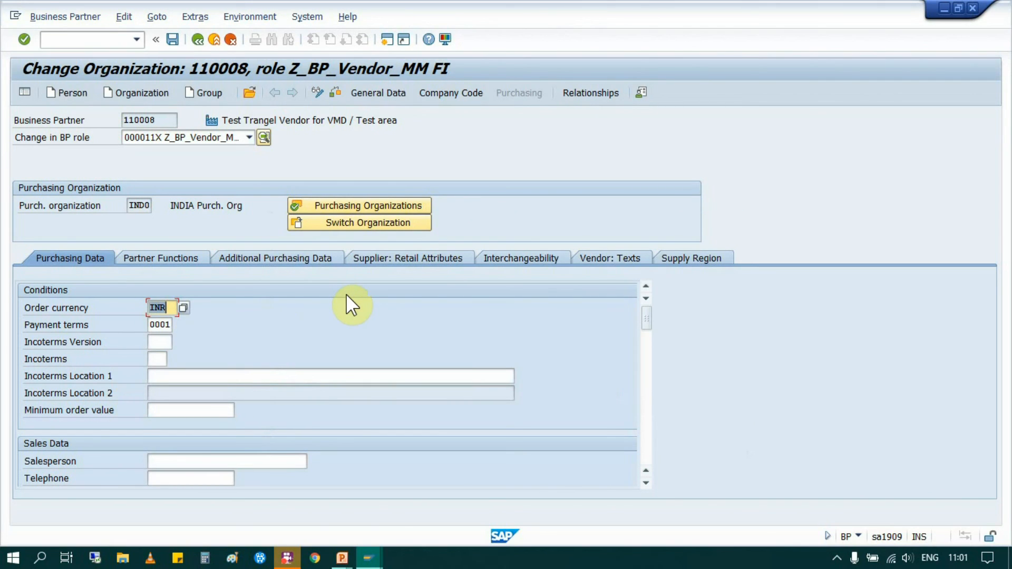
# - Reopen the vendor's purchasing organization list, select organization 1000 and transfer it for maintenance
pyautogui.click(340, 205)
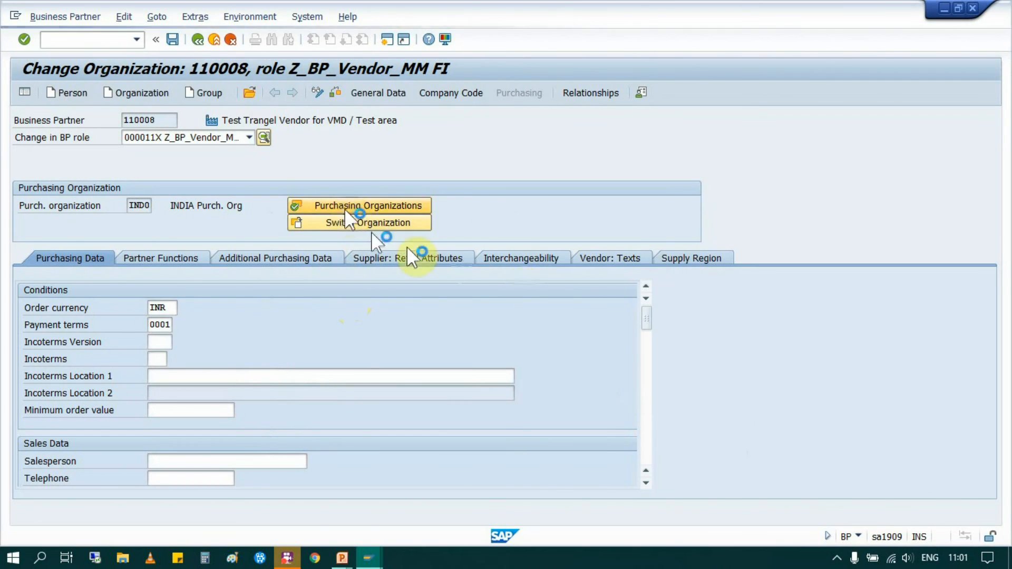
pyautogui.click(288, 296)
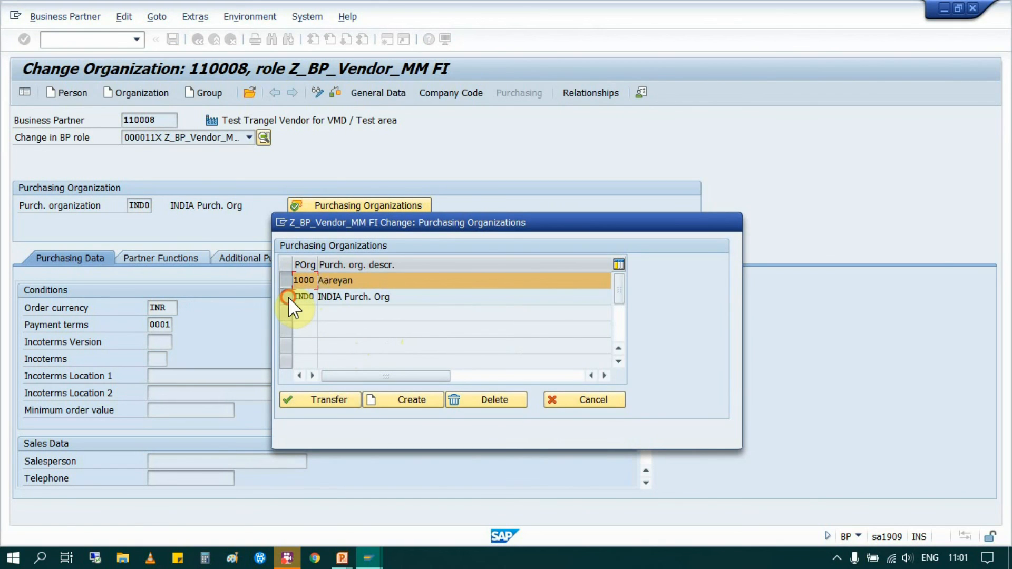
pyautogui.click(387, 399)
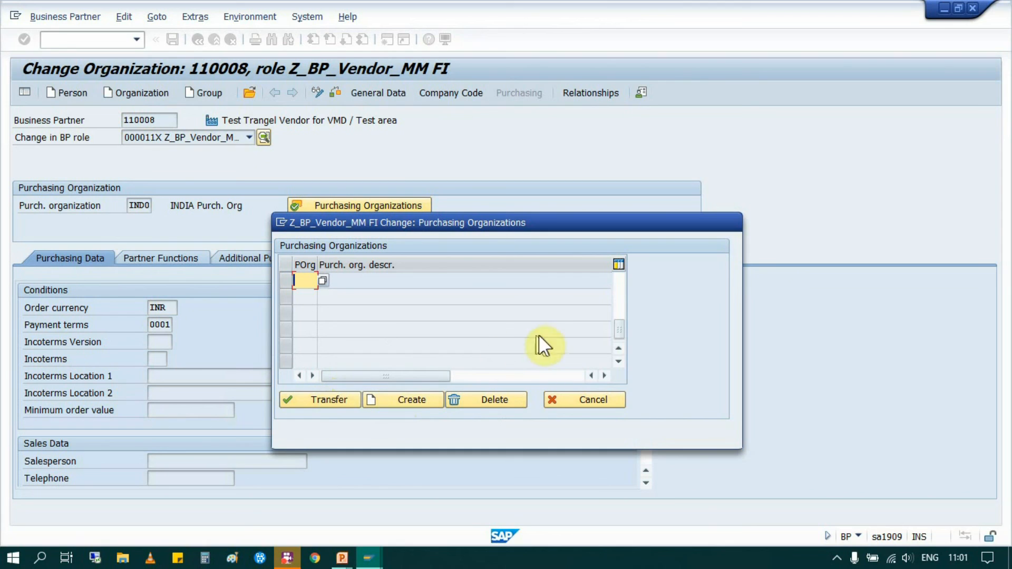
pyautogui.click(620, 287)
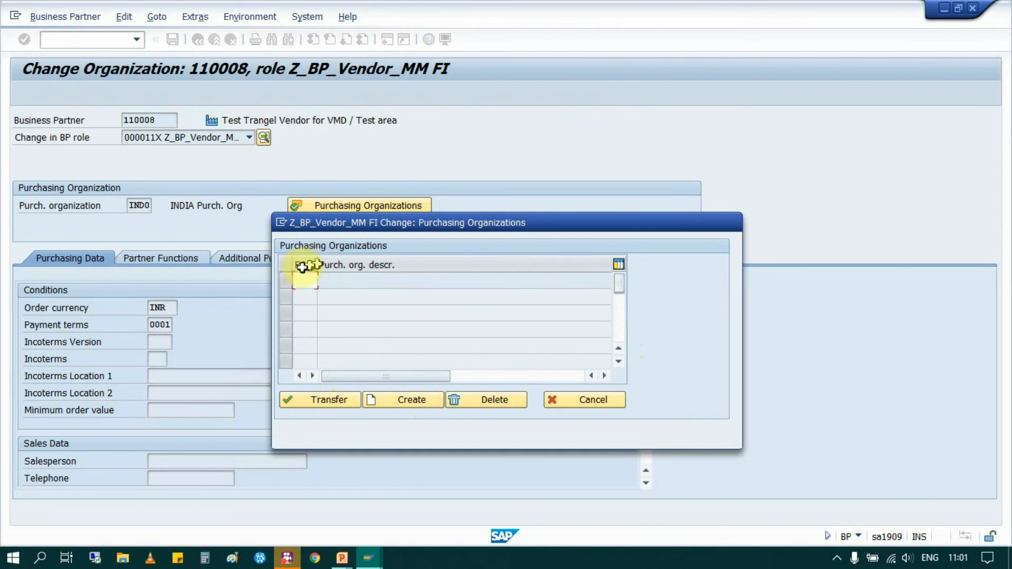
pyautogui.click(281, 277)
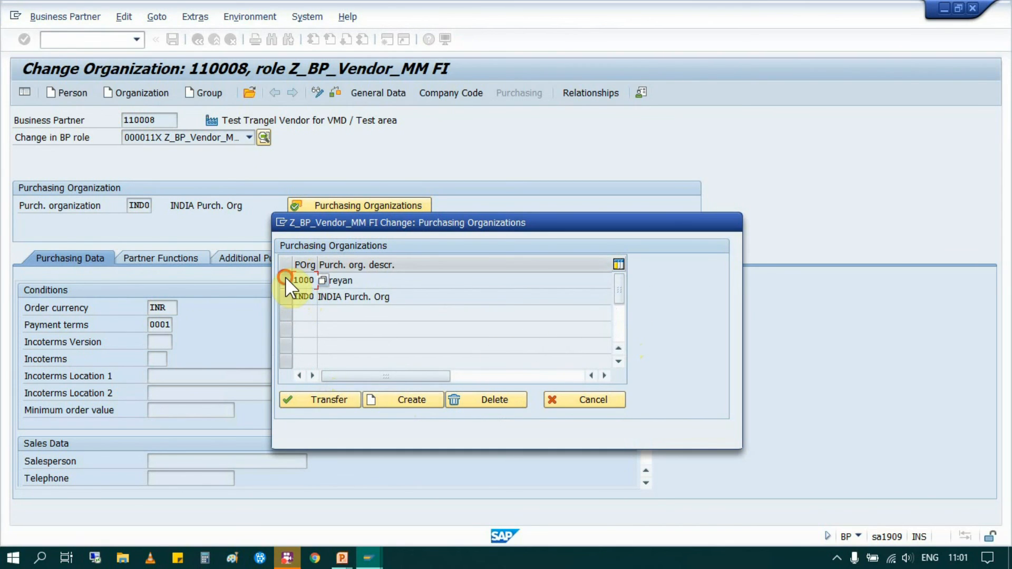
pyautogui.click(308, 394)
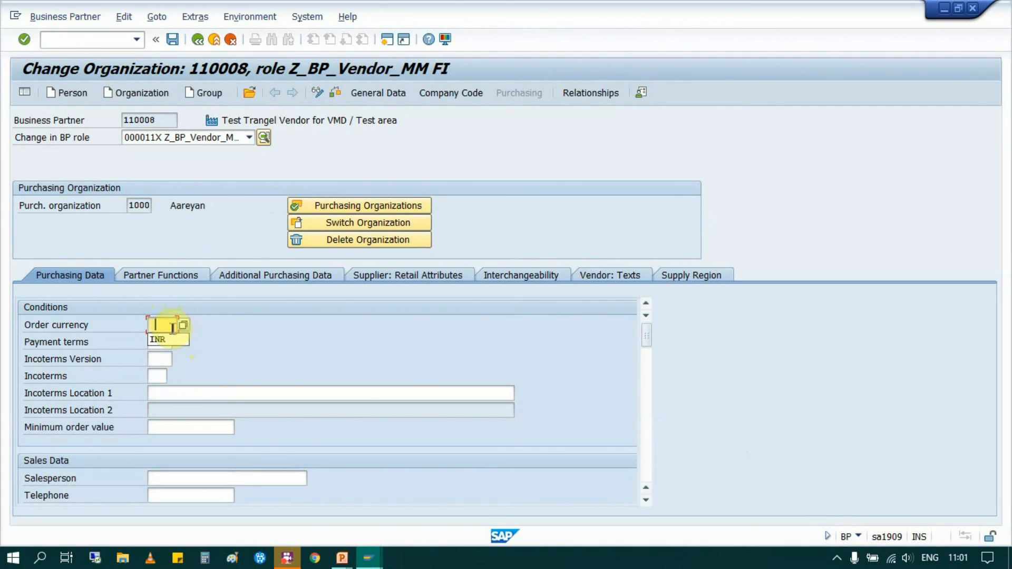
# - Set the order currency to INR and fill in the payment terms for purchasing organization 1000, then save the vendor
pyautogui.click(164, 338)
pyautogui.click(160, 341)
pyautogui.click(161, 358)
pyautogui.click(170, 274)
pyautogui.click(703, 273)
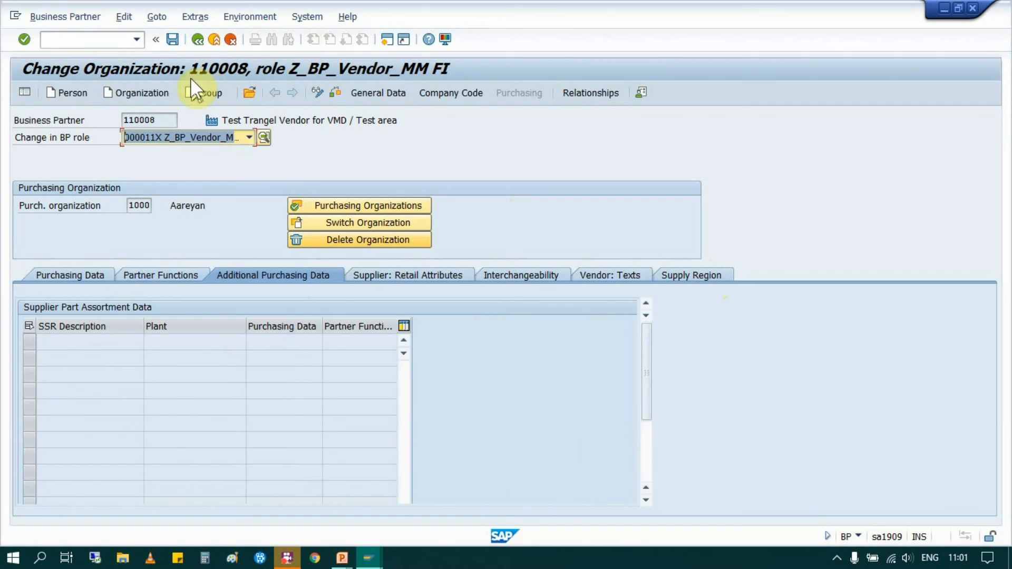
pyautogui.click(261, 351)
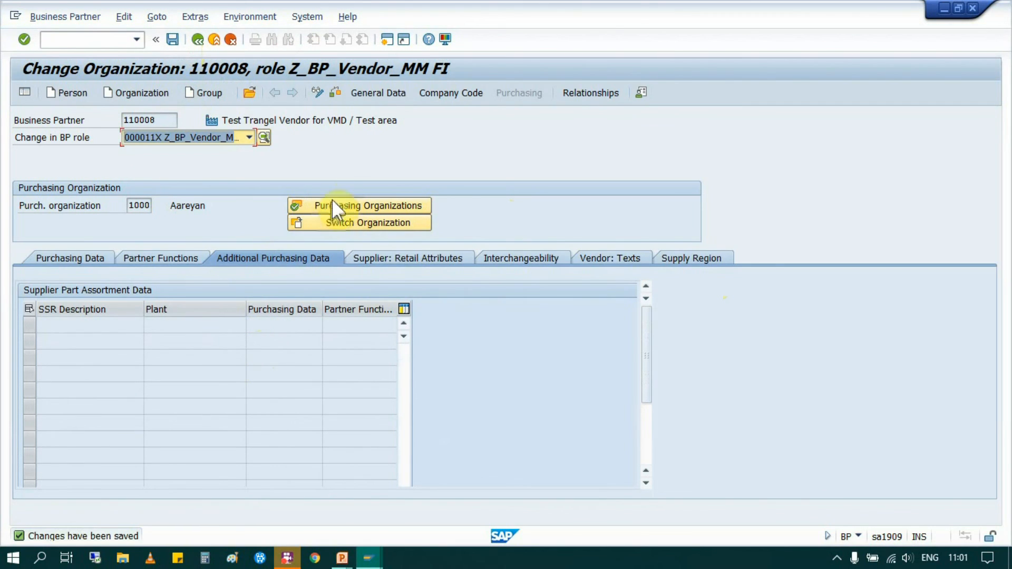
# - Review the vendor's assigned purchasing organizations and close the list without changes
pyautogui.click(329, 204)
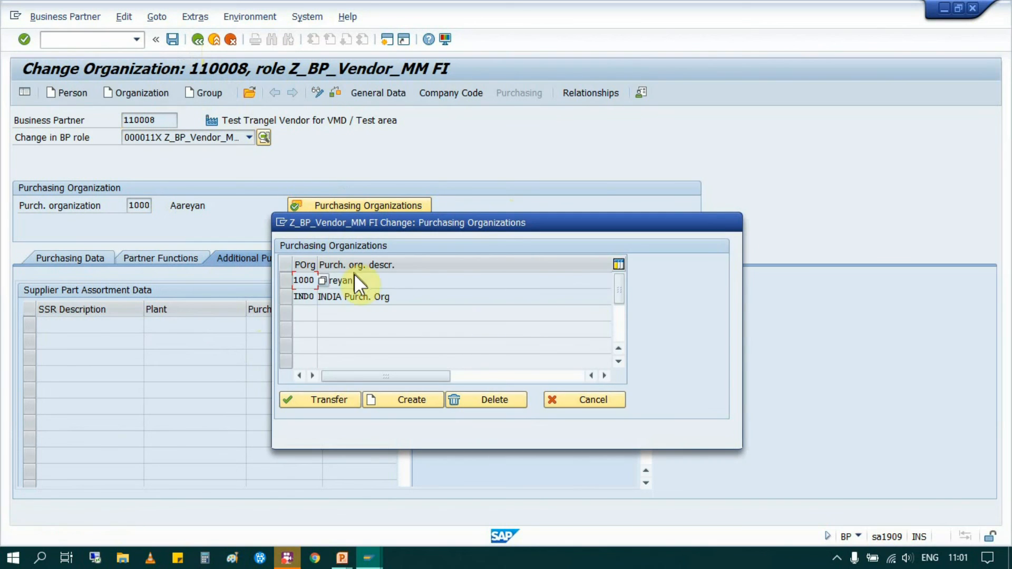
pyautogui.click(283, 278)
pyautogui.click(283, 297)
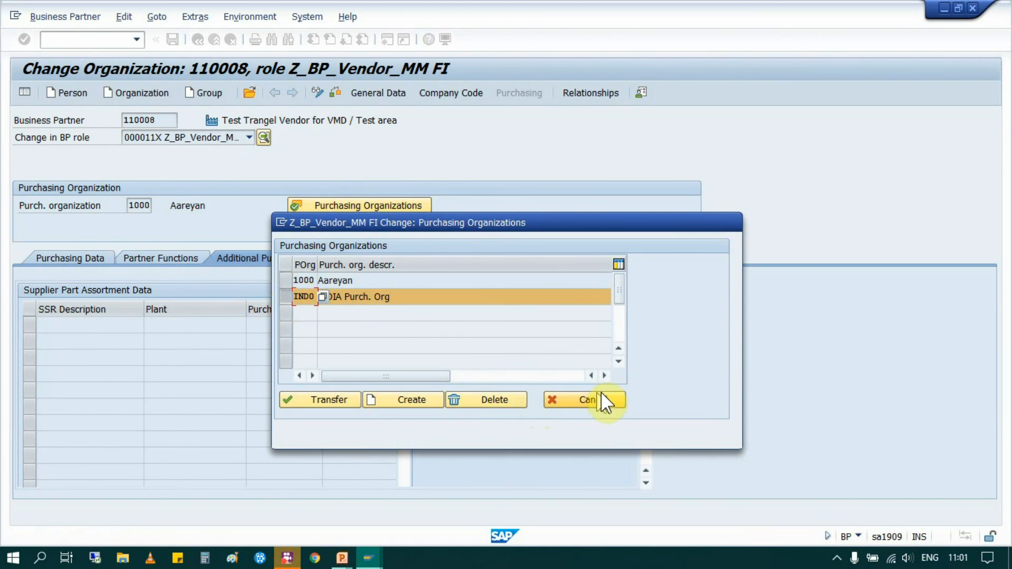
pyautogui.click(585, 399)
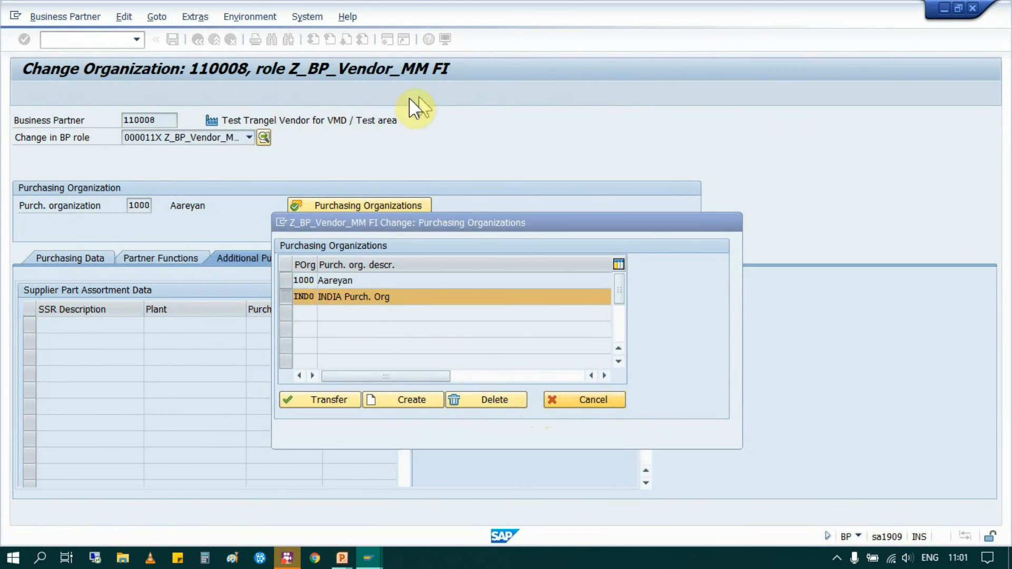
pyautogui.click(283, 315)
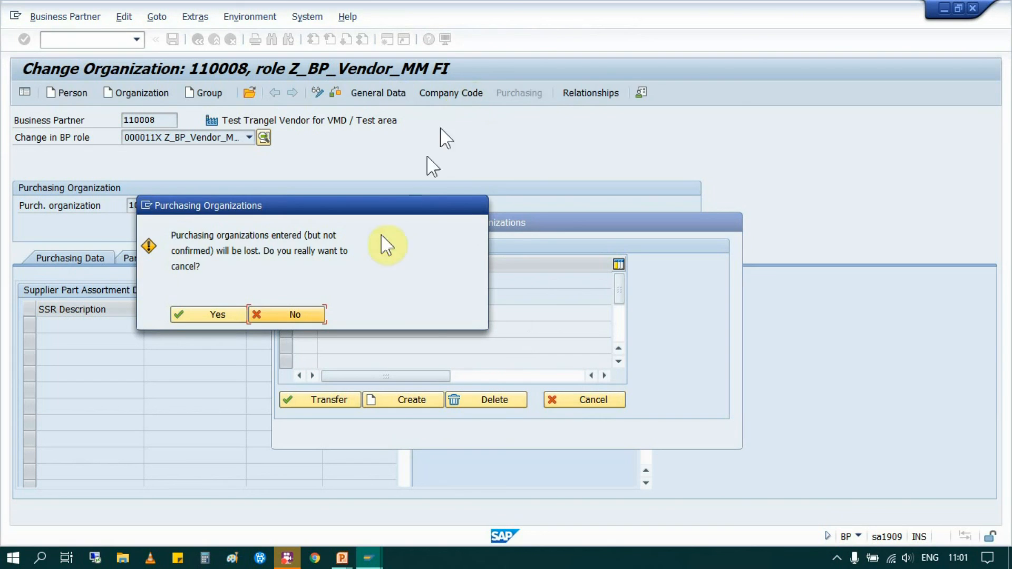
pyautogui.click(207, 311)
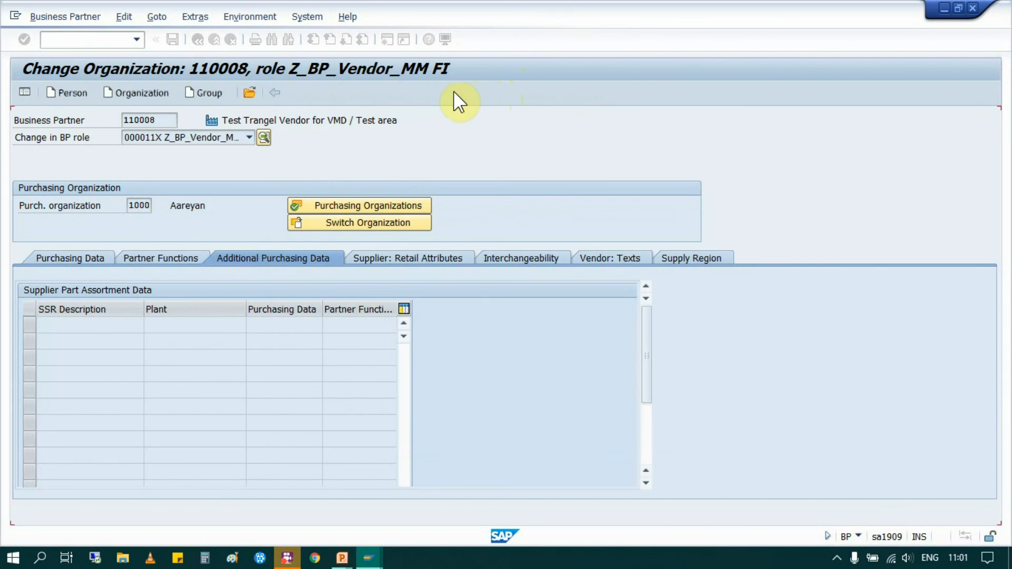
# - Review the vendor's assigned company codes and close the list without changes
pyautogui.click(452, 93)
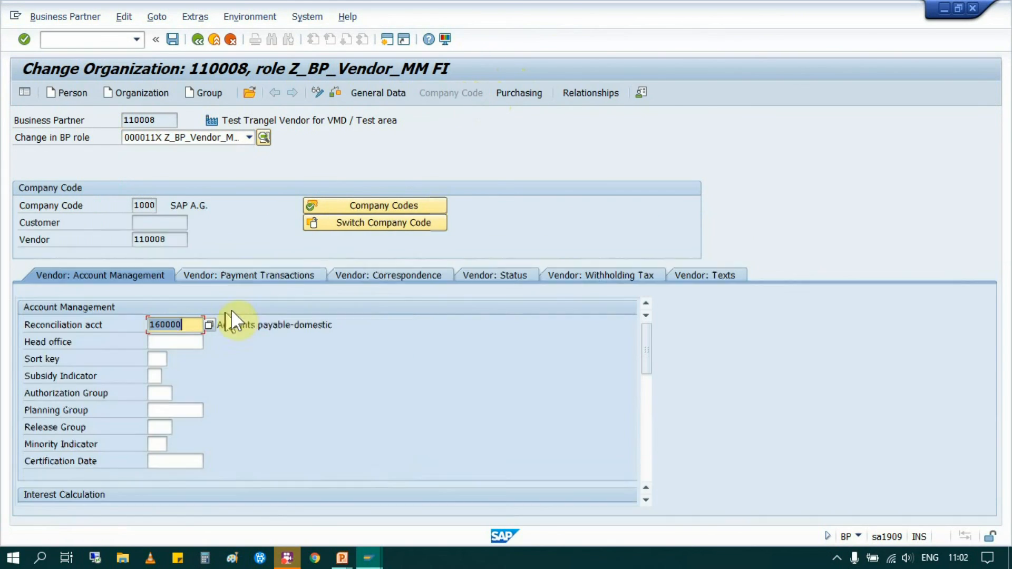
pyautogui.click(360, 206)
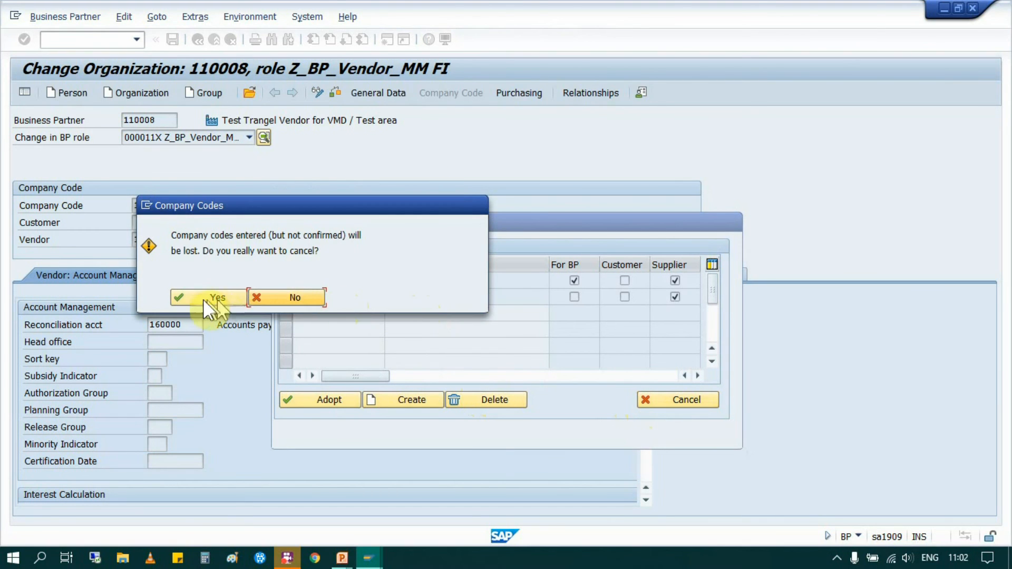
pyautogui.click(193, 301)
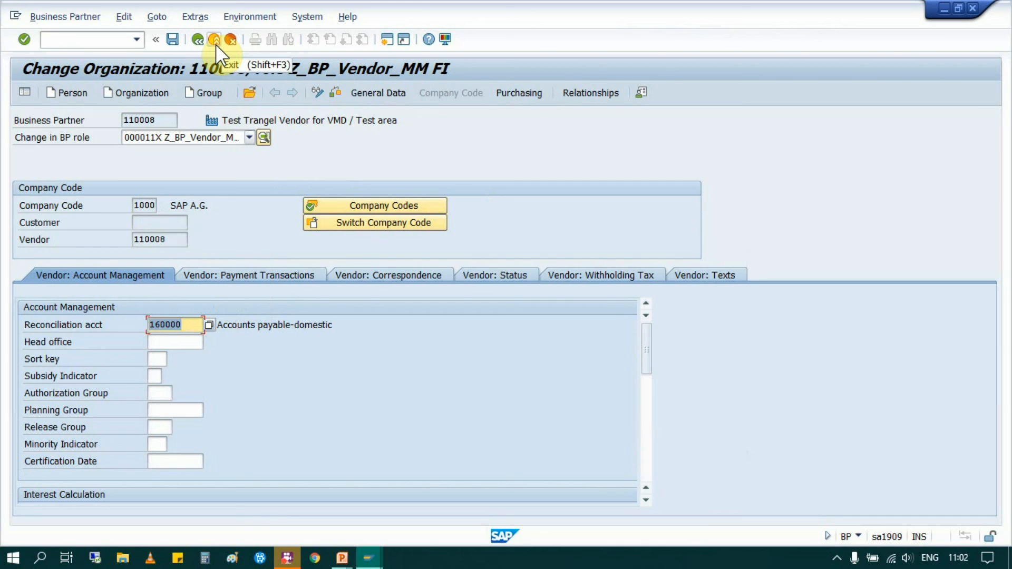
# - Reselect Z_BP_Vendor_MM FI as the vendor's BP role and save the business partner
pyautogui.click(247, 137)
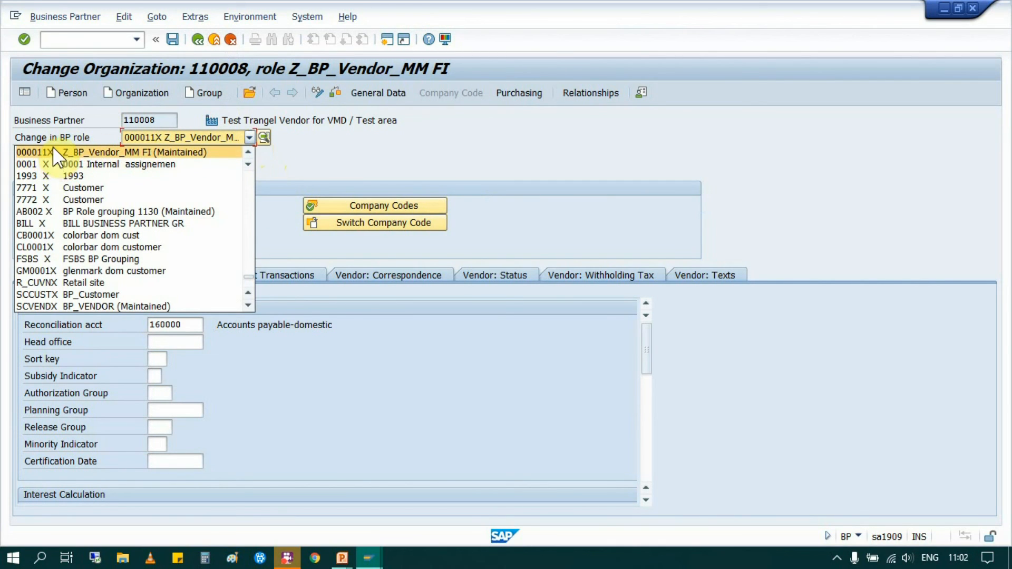
pyautogui.click(65, 152)
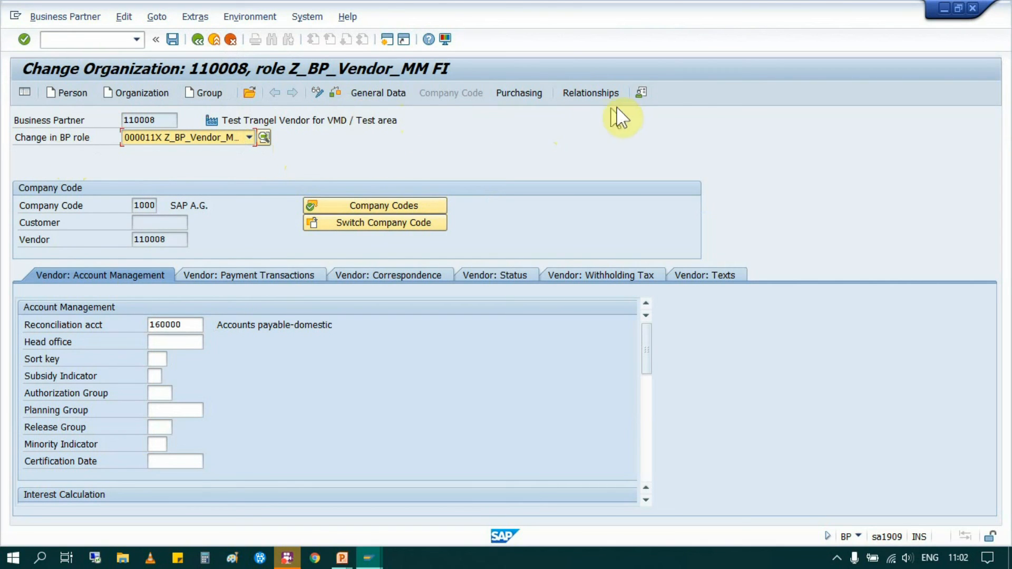
pyautogui.click(622, 93)
pyautogui.click(322, 94)
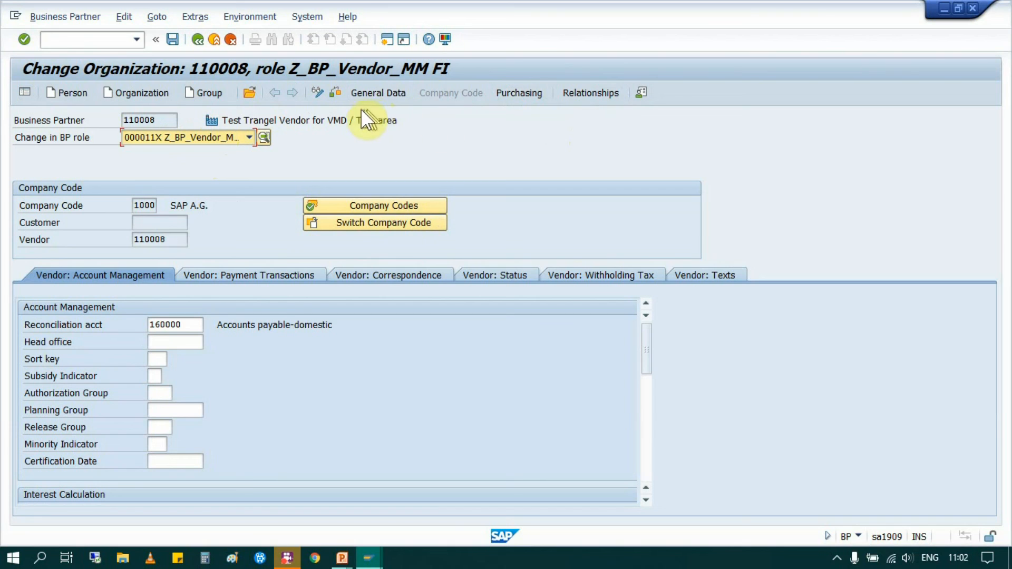
pyautogui.click(356, 94)
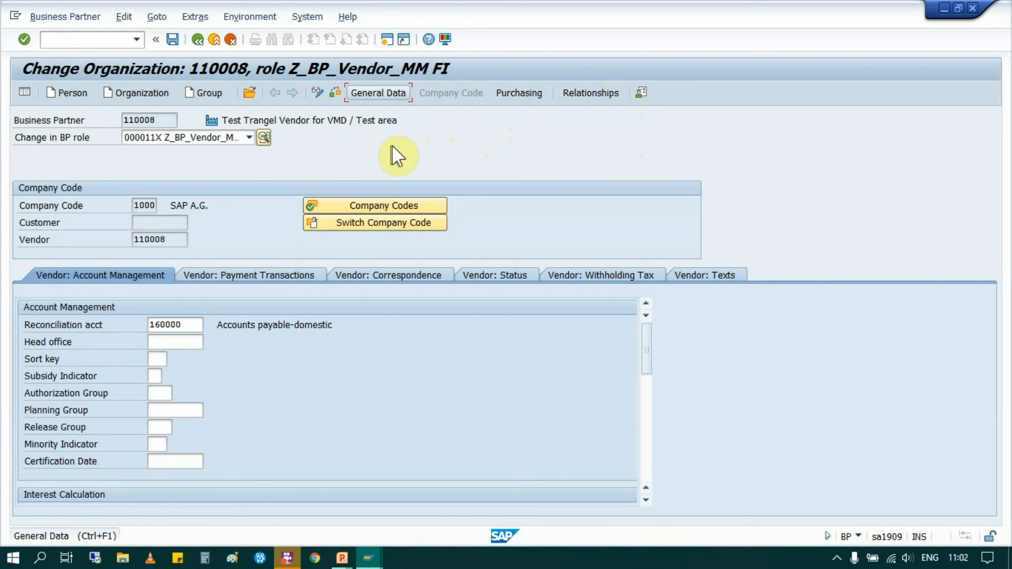
pyautogui.click(171, 39)
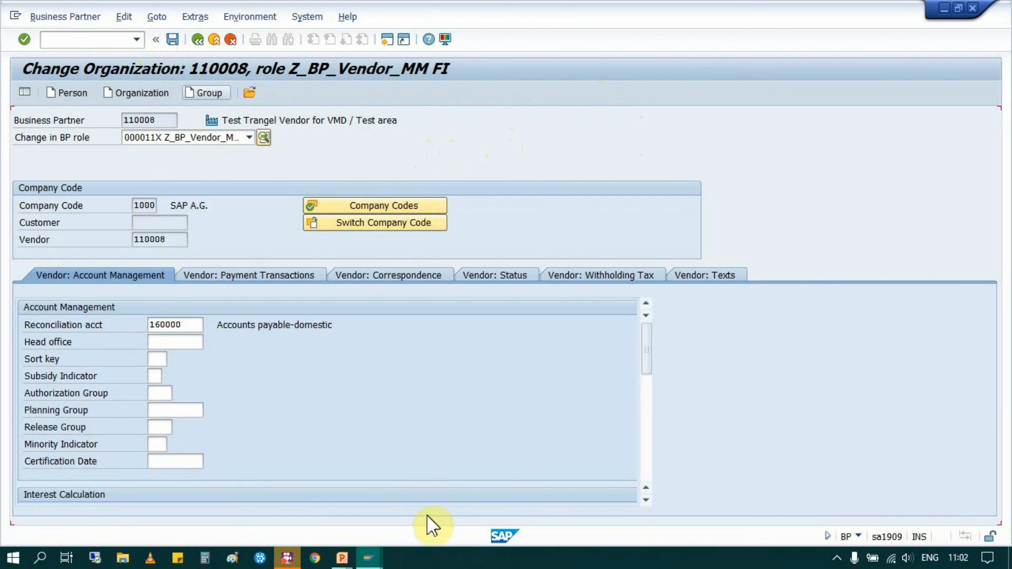
# - Switch to the running PowerPoint slide show and advance to the closing questions slide
pyautogui.moveTo(344, 563)
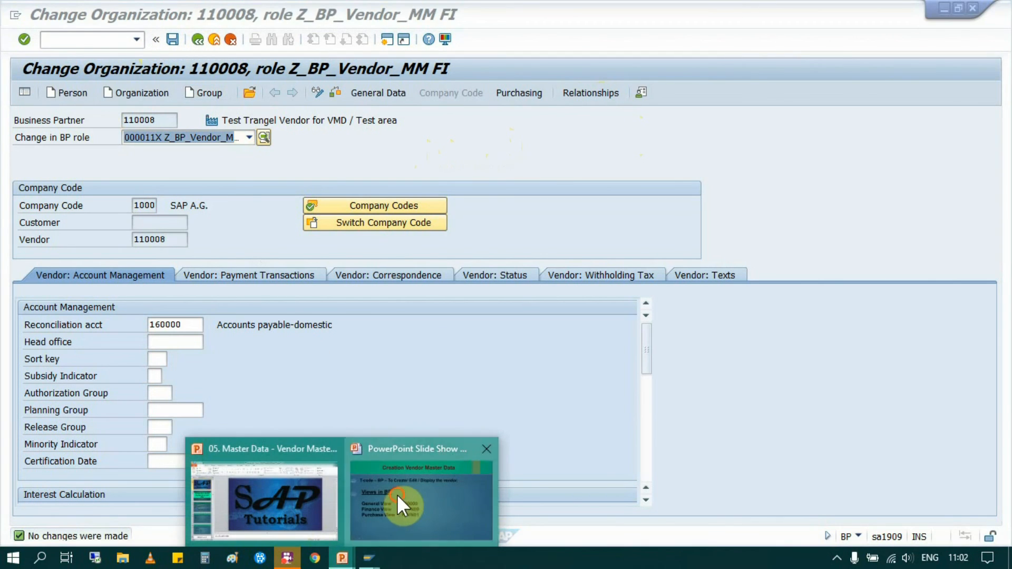
pyautogui.click(397, 496)
pyautogui.click(397, 494)
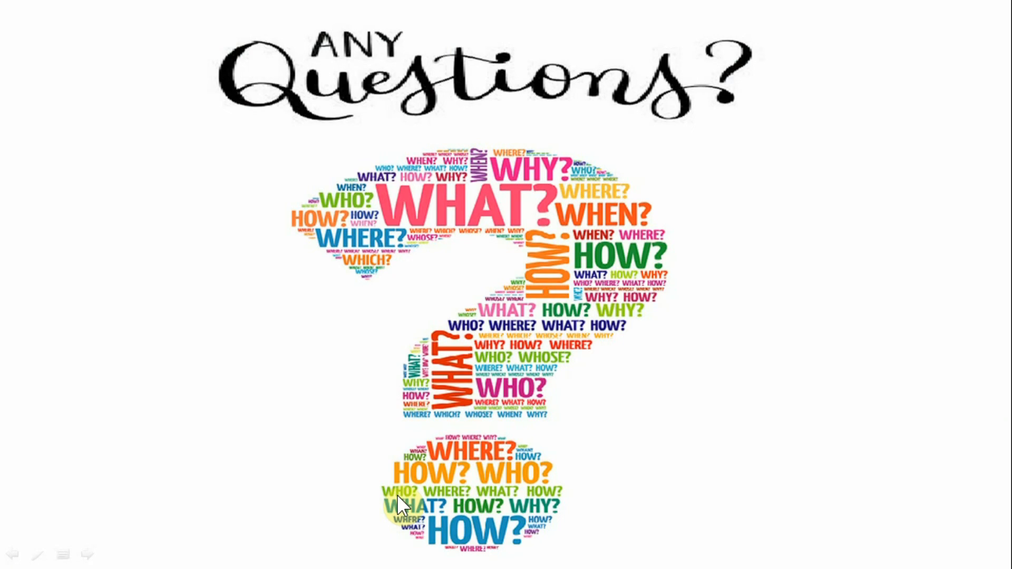